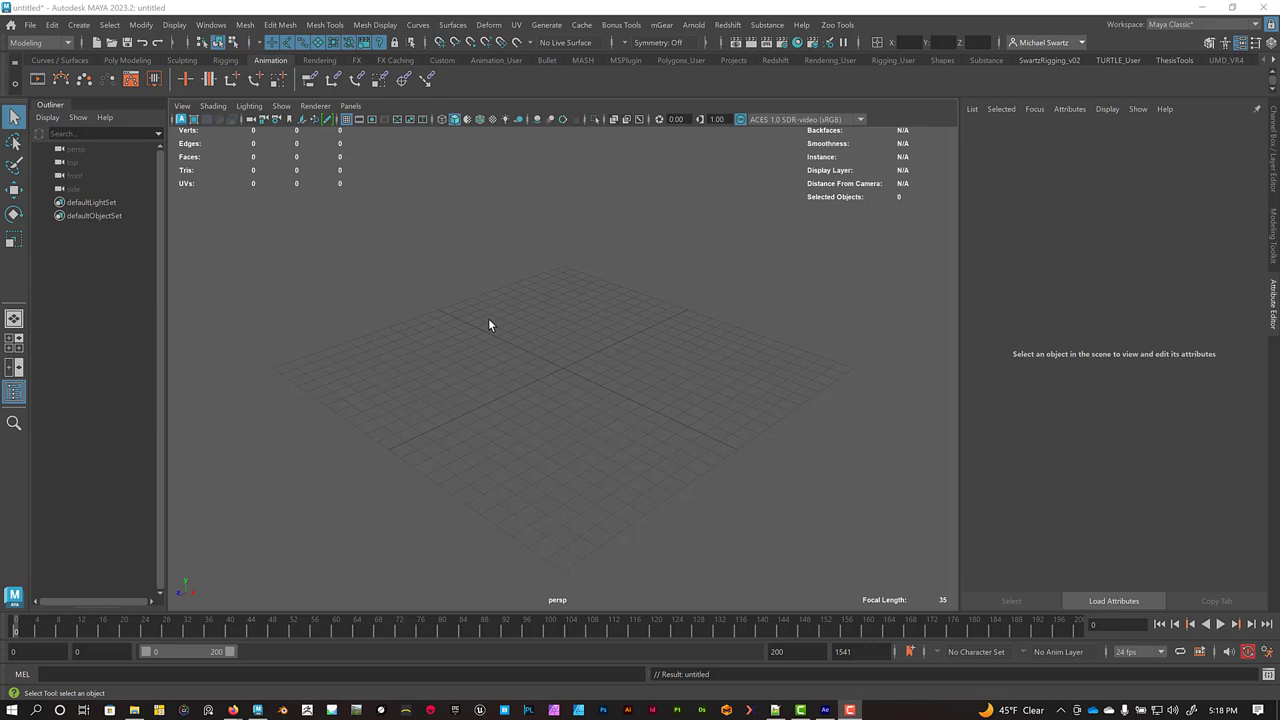
# Import MVI_0157.MOV from FOOTAGE_REF/Josh_Pickup_Vids as the perspective camera's image plane movie
pyautogui.click(181, 108)
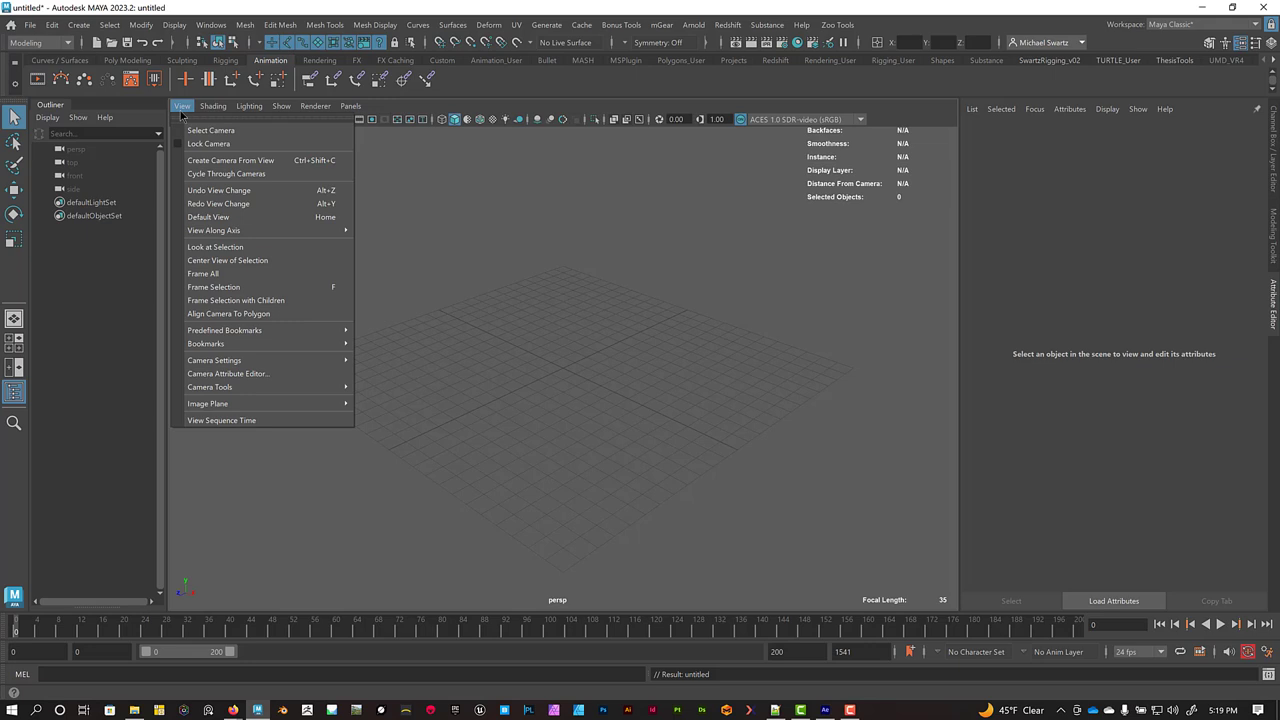
pyautogui.moveTo(223, 408)
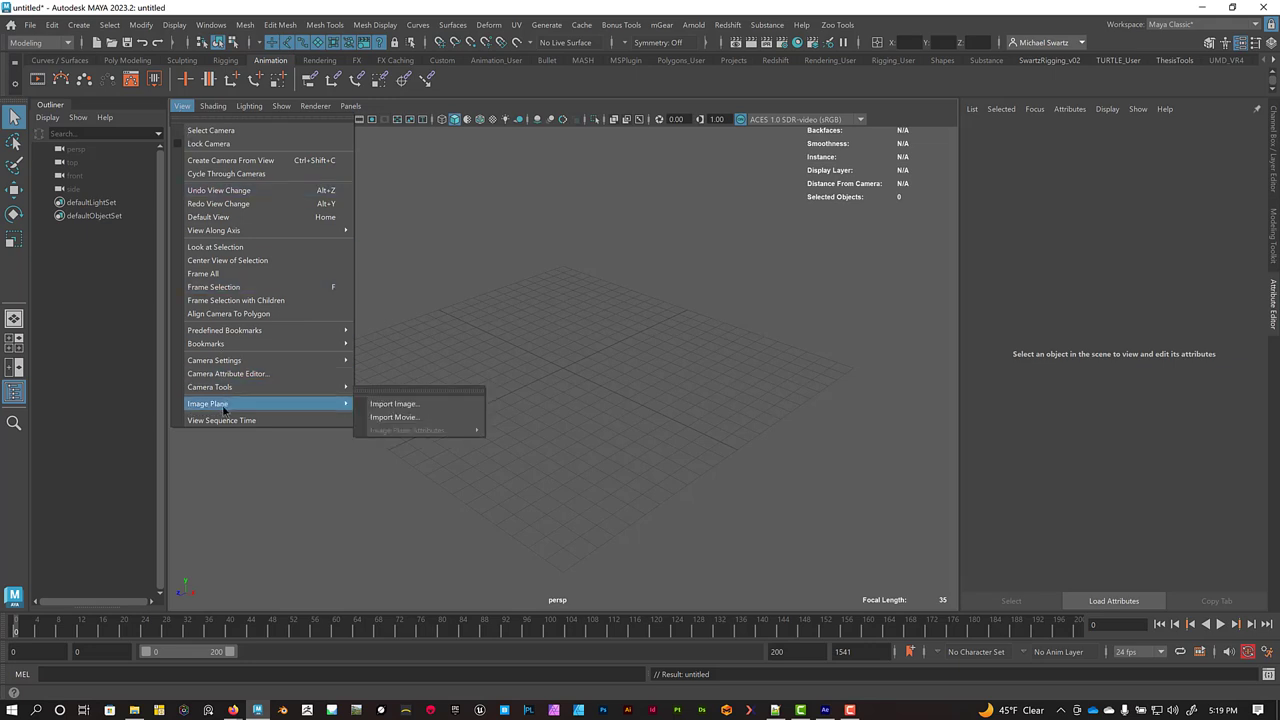
pyautogui.click(394, 417)
pyautogui.doubleClick(289, 110)
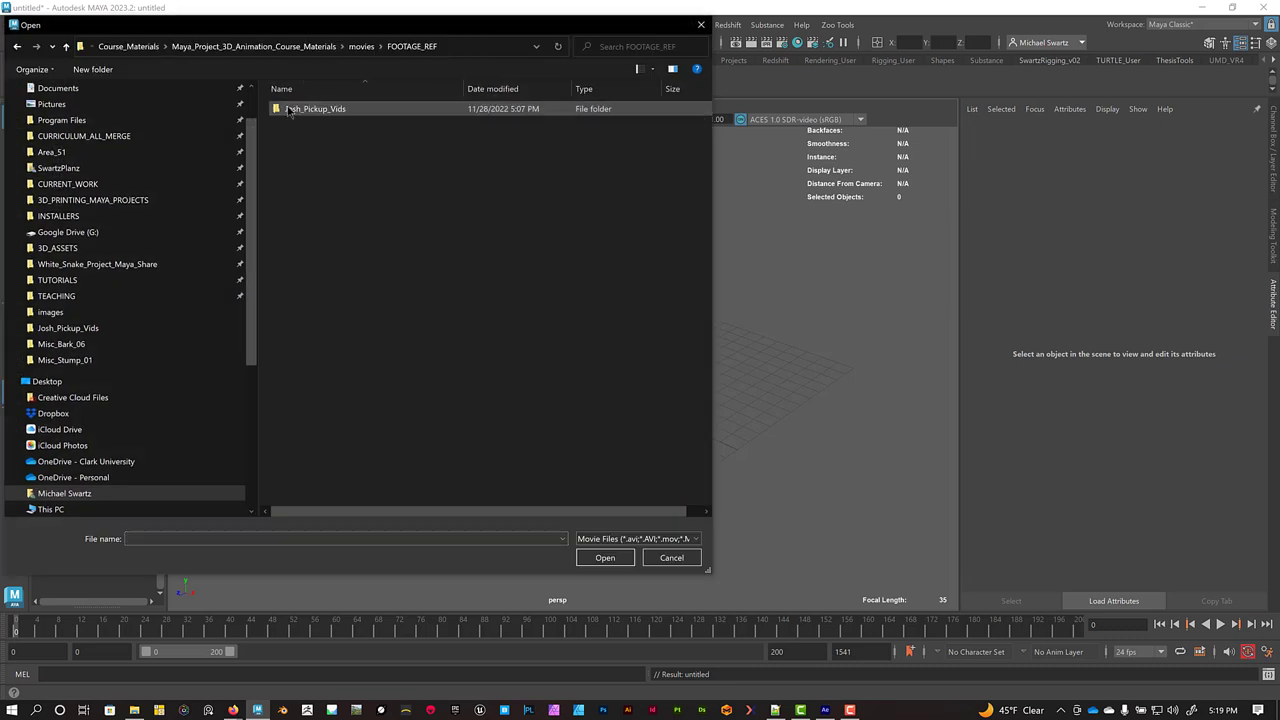
pyautogui.doubleClick(289, 109)
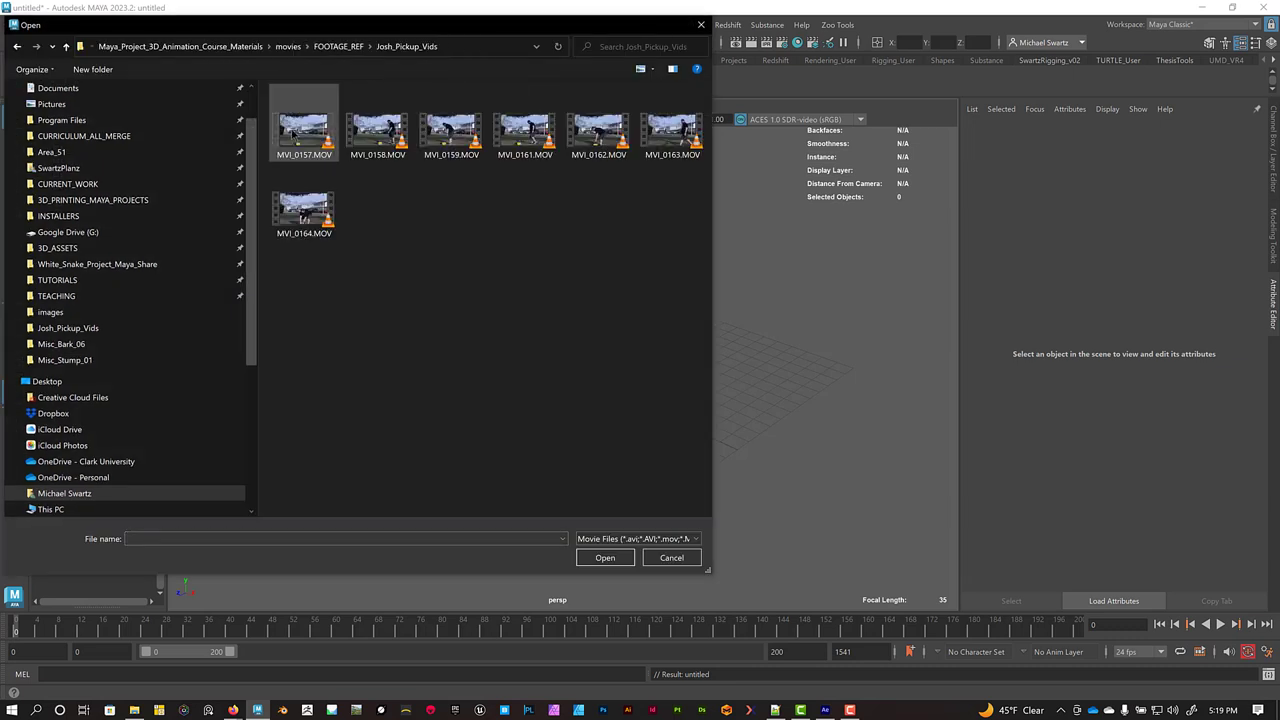
pyautogui.doubleClick(293, 135)
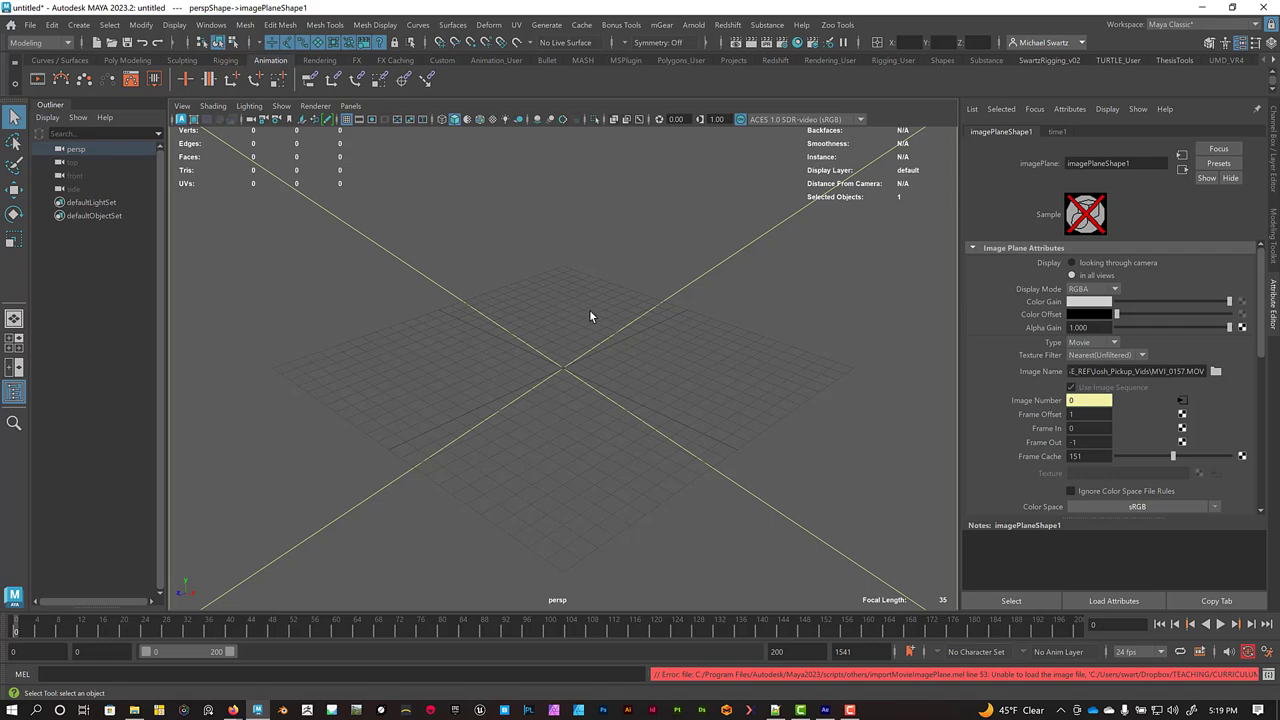
# Check the Maya Help codec support page, then bring After Effects to the front
pyautogui.hotkey('alt', 'Tab')
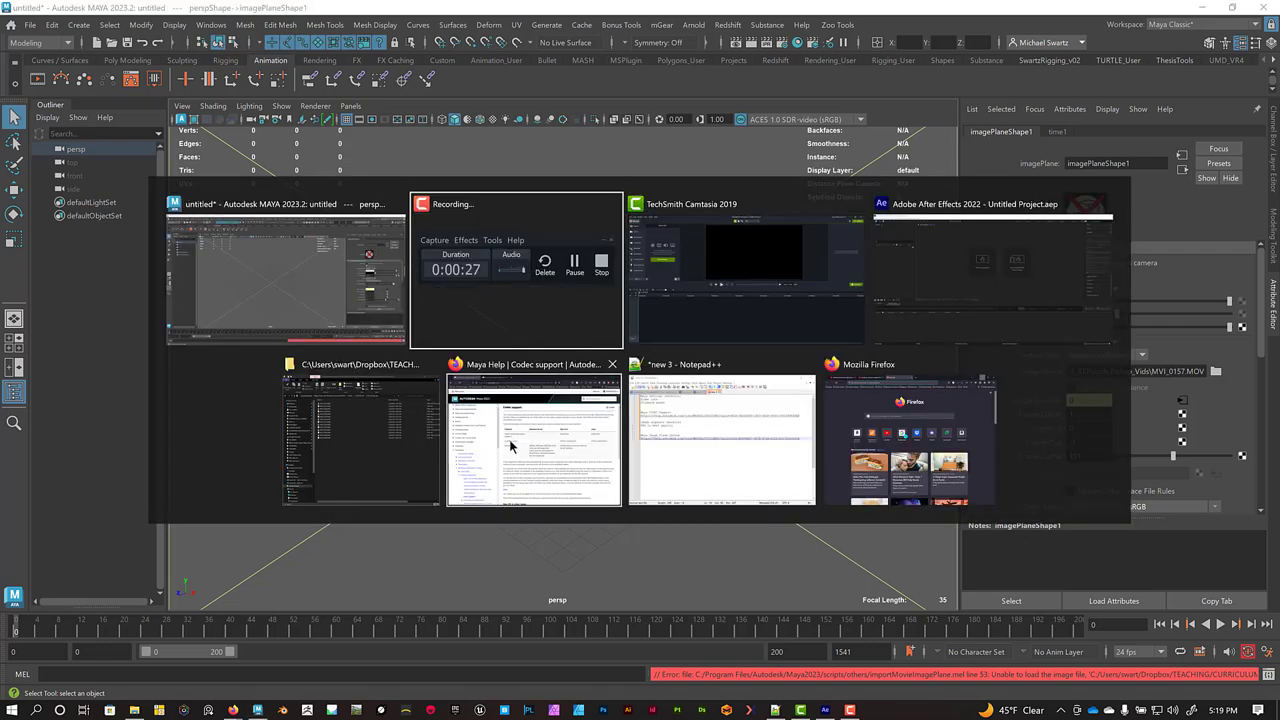
pyautogui.click(547, 439)
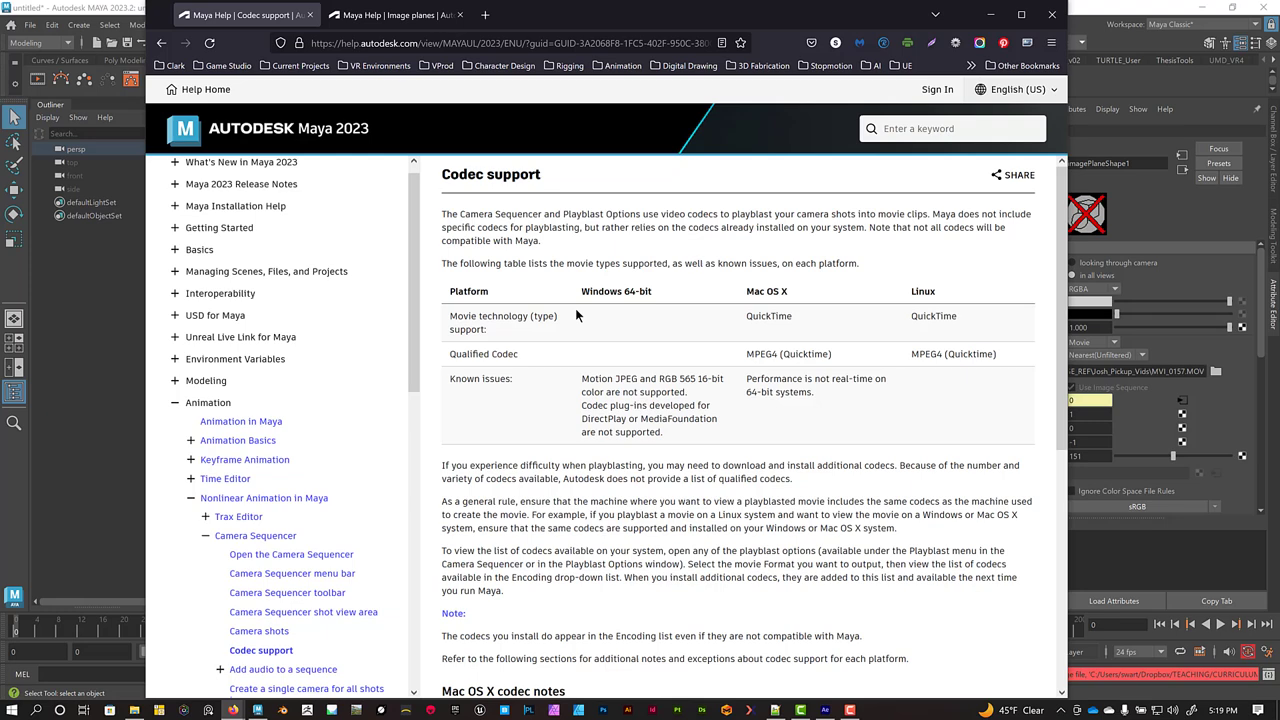
pyautogui.hotkey('alt', 'Tab')
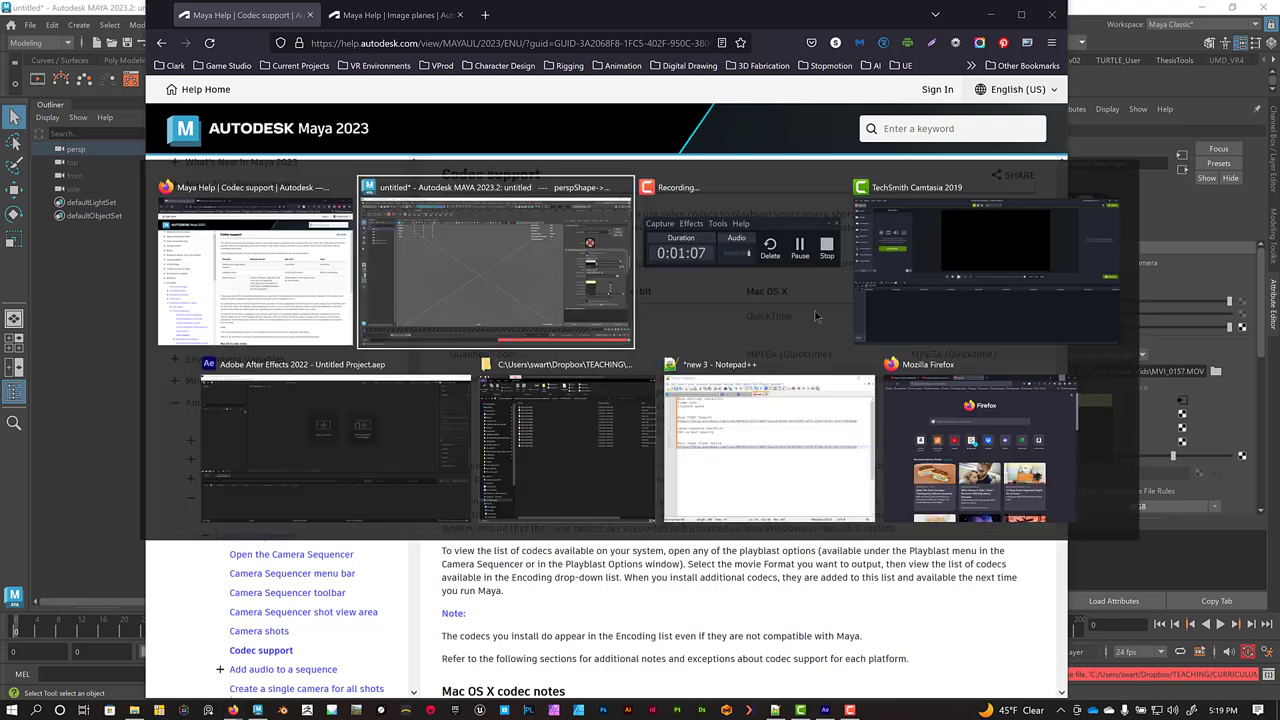
pyautogui.click(340, 474)
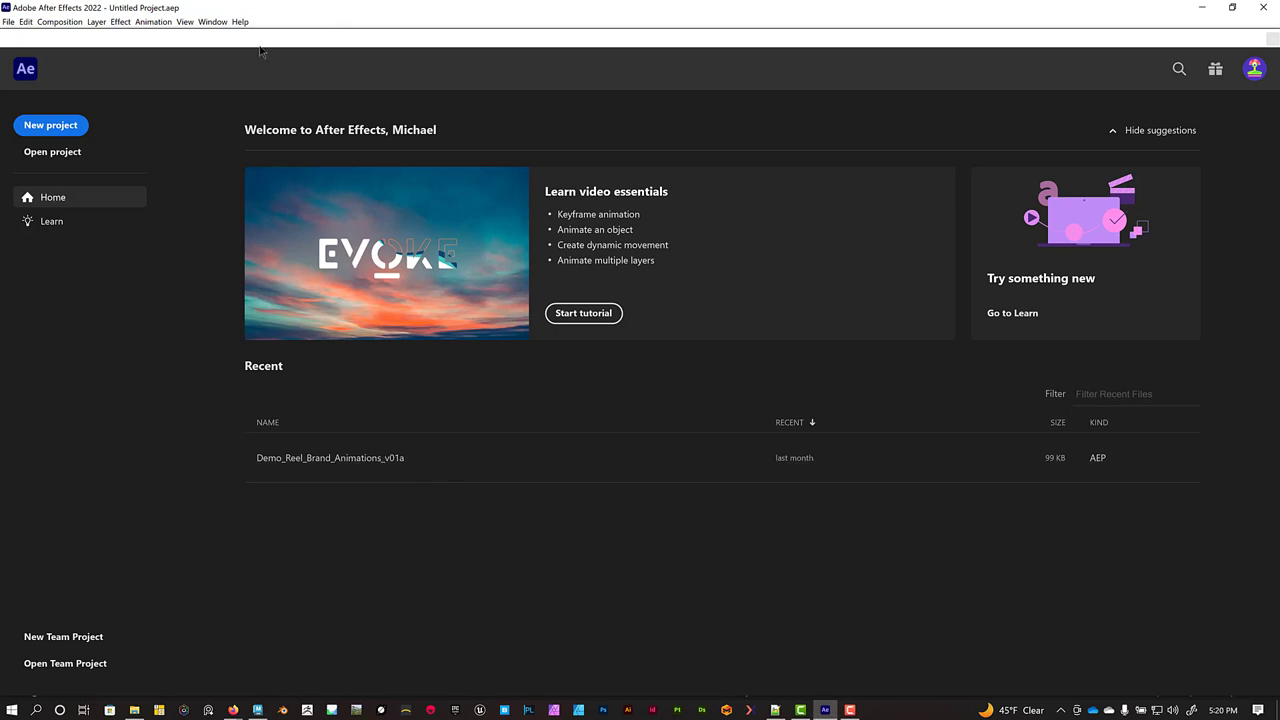
# Create a new project with composition DemoSequence using HDTV 1080 24, 24 fps, one minute long
pyautogui.click(47, 126)
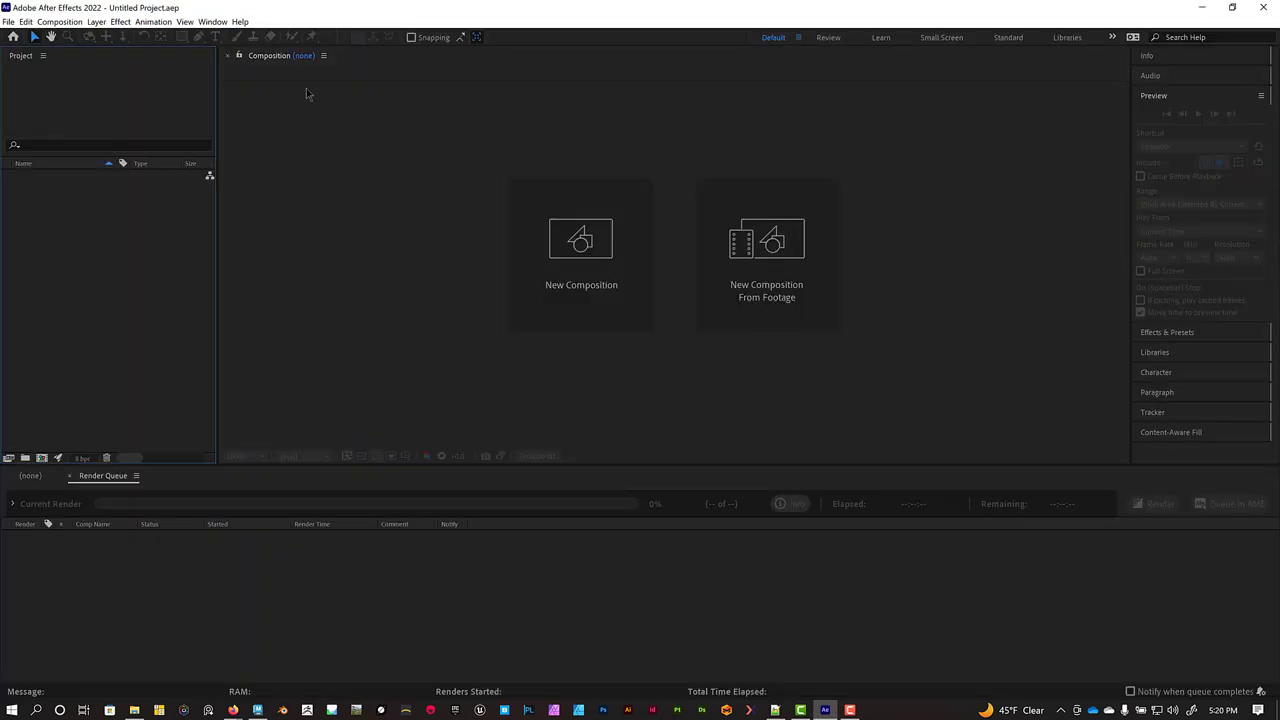
pyautogui.click(575, 250)
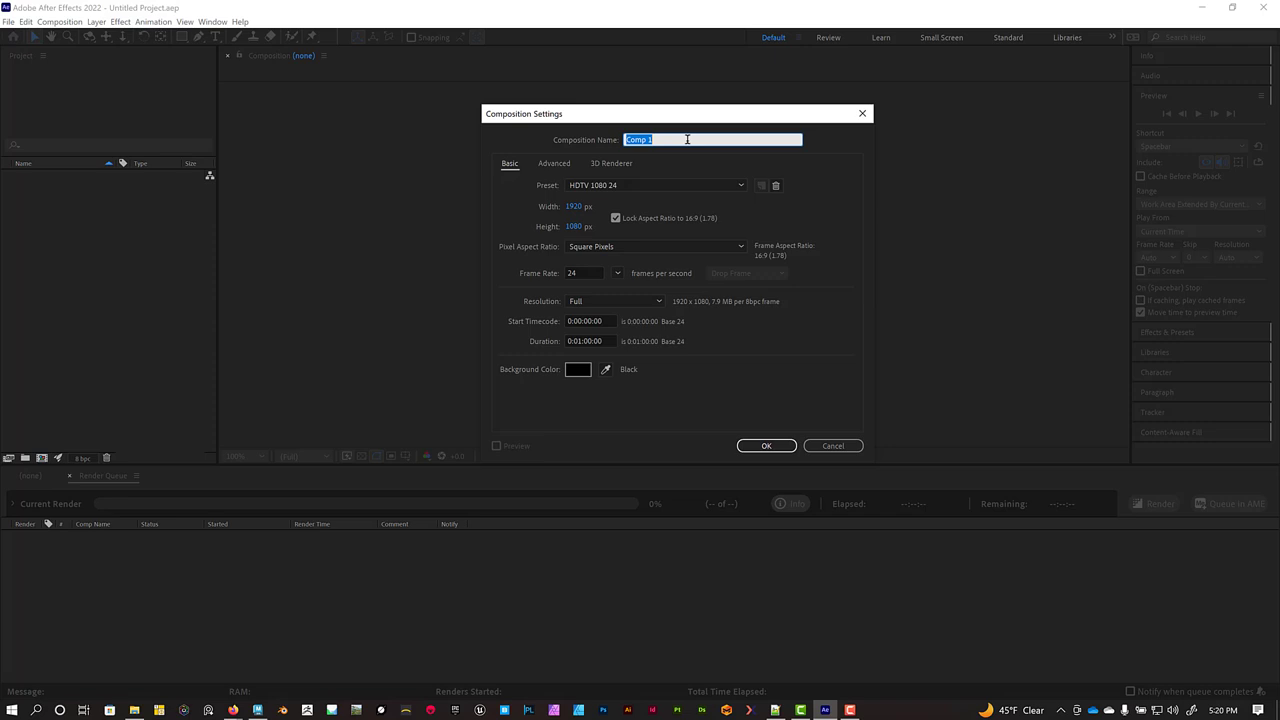
pyautogui.write('DemoSequence')
pyautogui.click(604, 186)
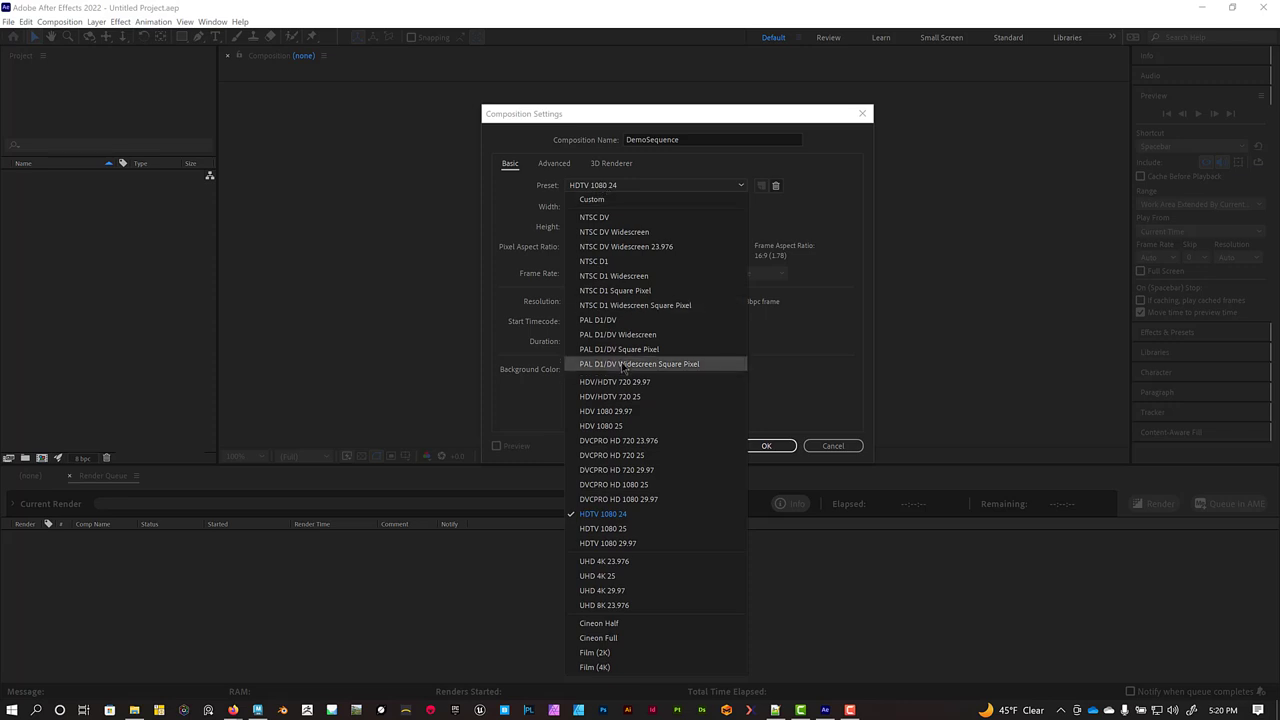
pyautogui.click(634, 516)
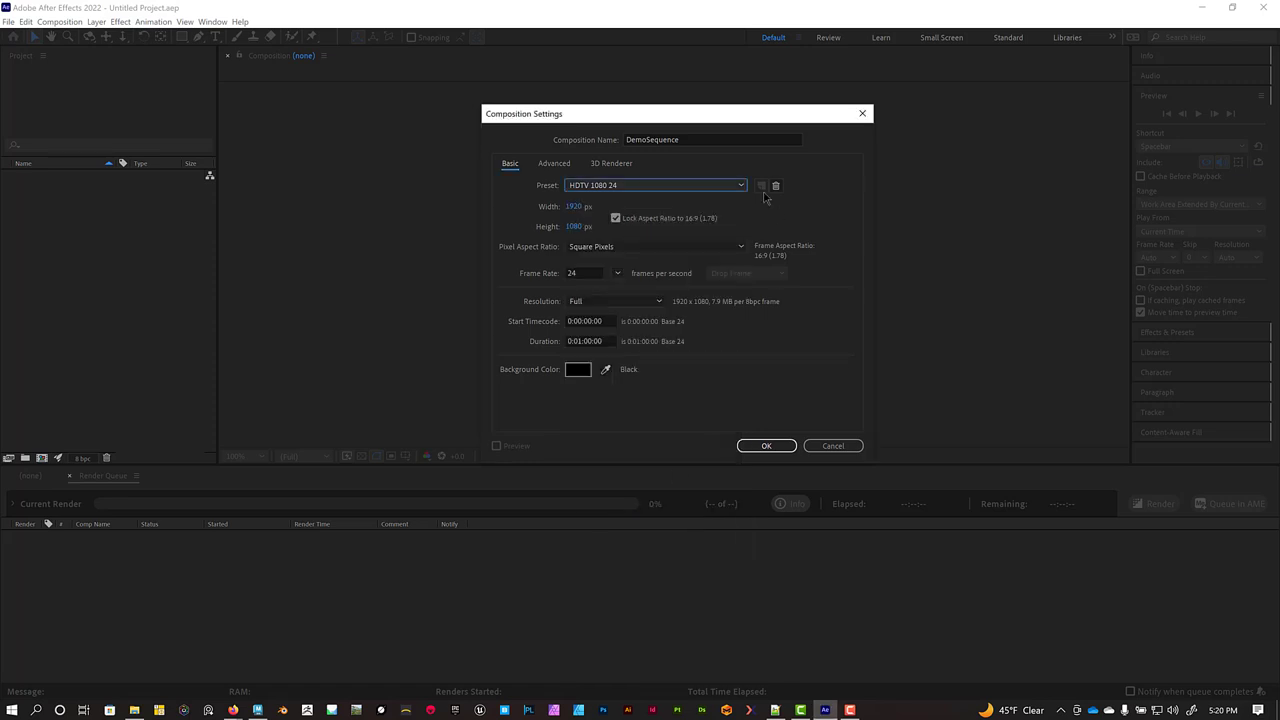
pyautogui.doubleClick(585, 273)
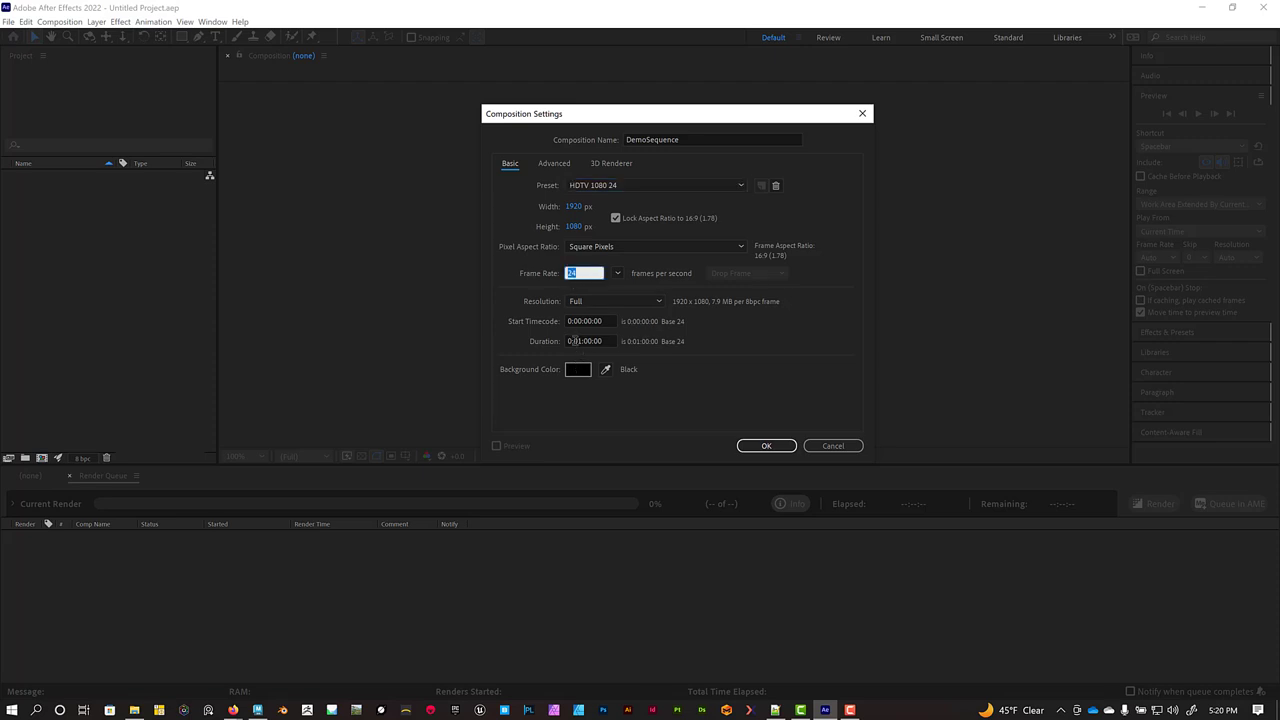
pyautogui.click(578, 341)
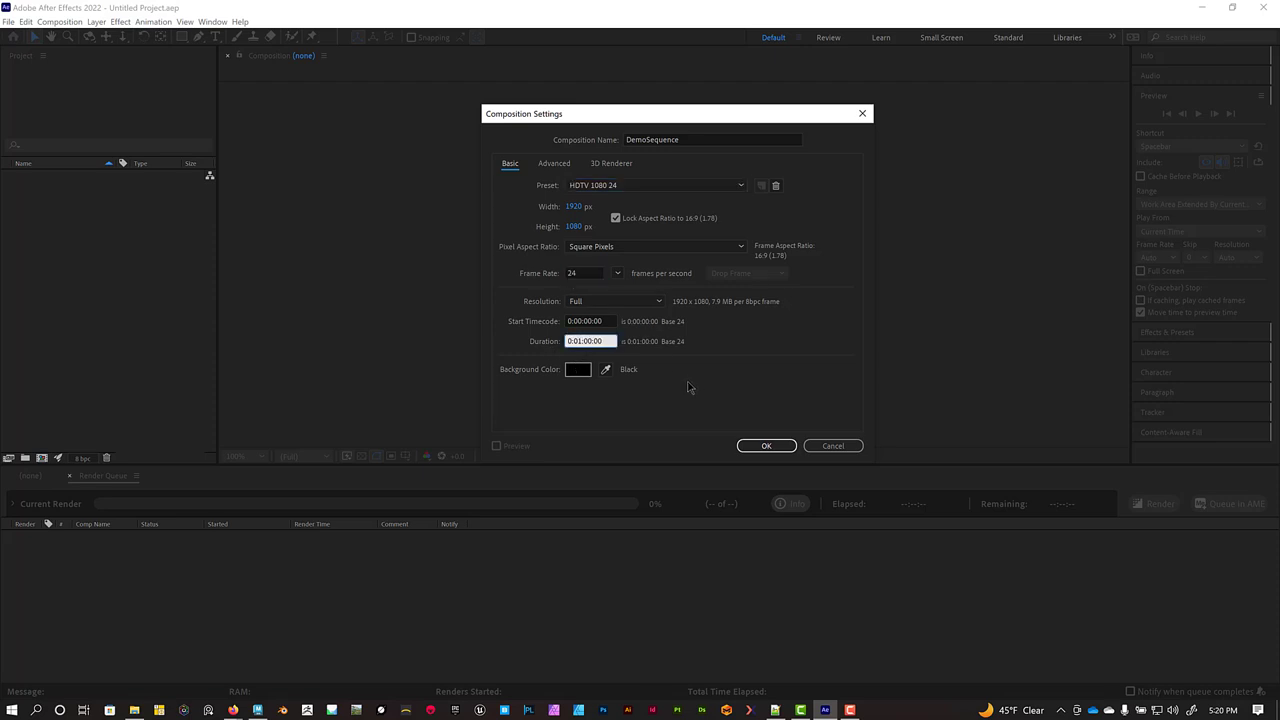
pyautogui.click(775, 450)
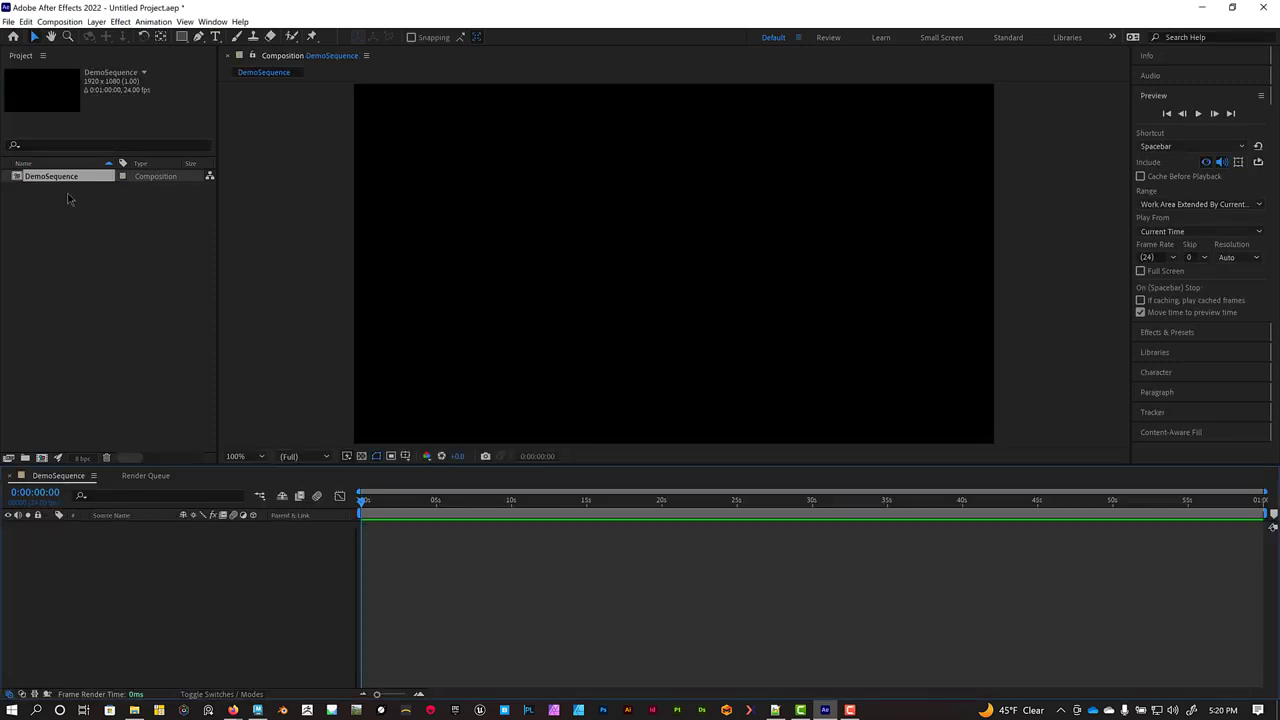
# Import MVI_0157.MOV and place it as a layer in the DemoSequence timeline
pyautogui.click(9, 22)
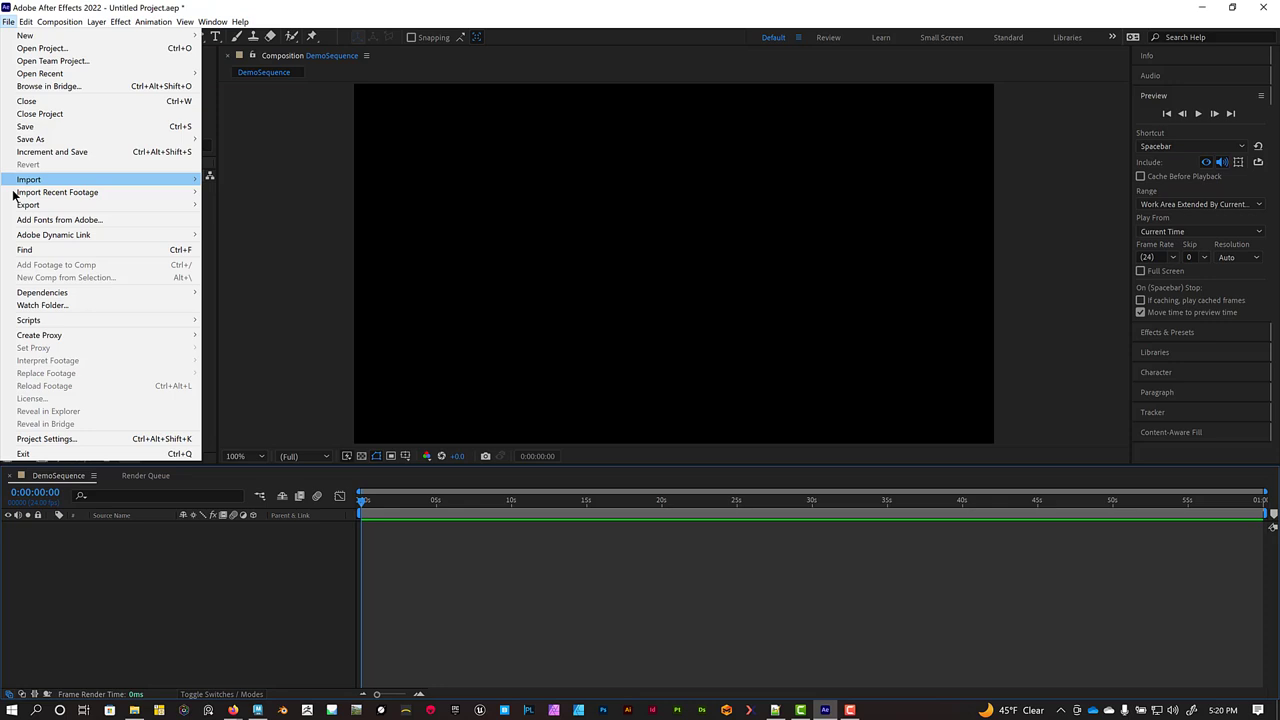
pyautogui.moveTo(33, 182)
pyautogui.click(281, 187)
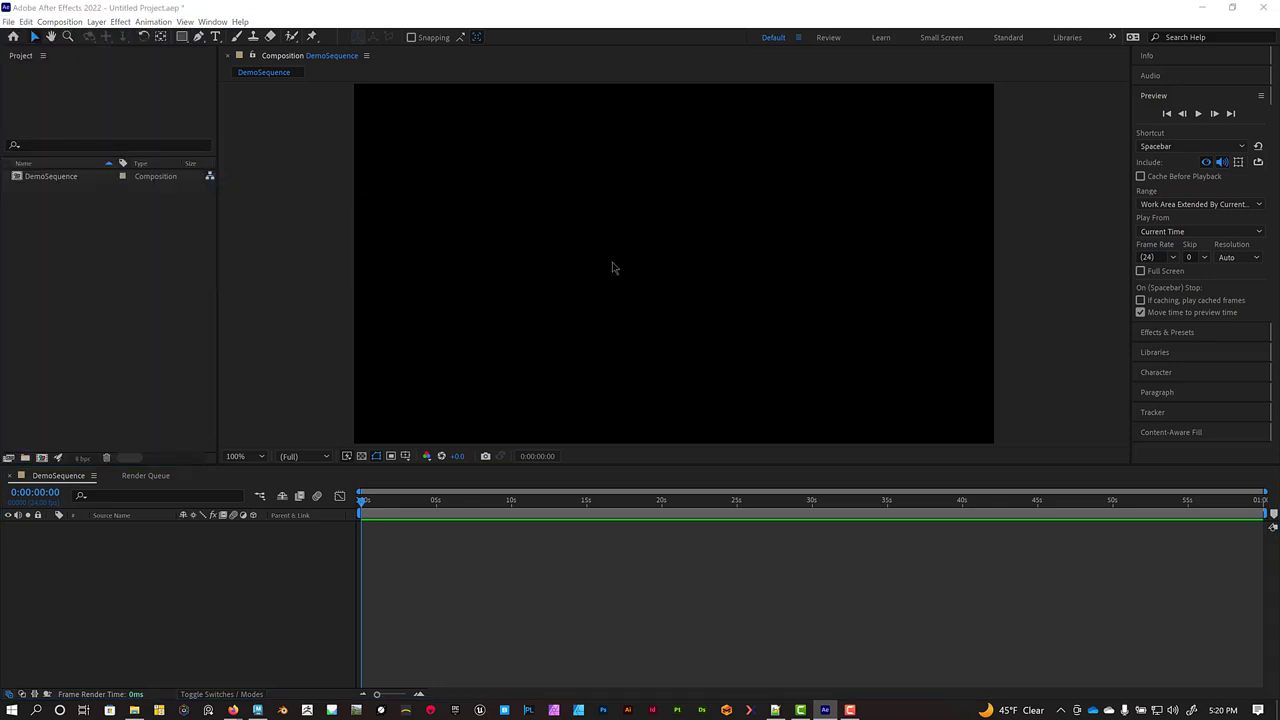
pyautogui.click(302, 145)
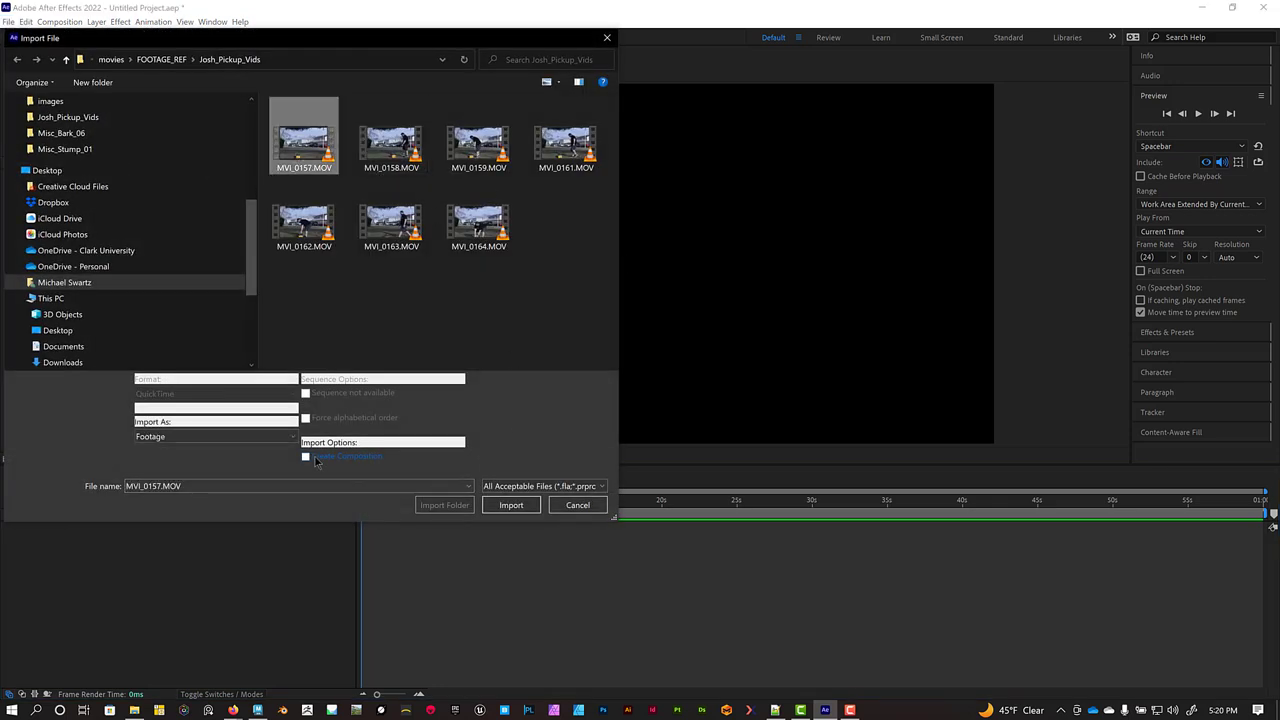
pyautogui.click(515, 505)
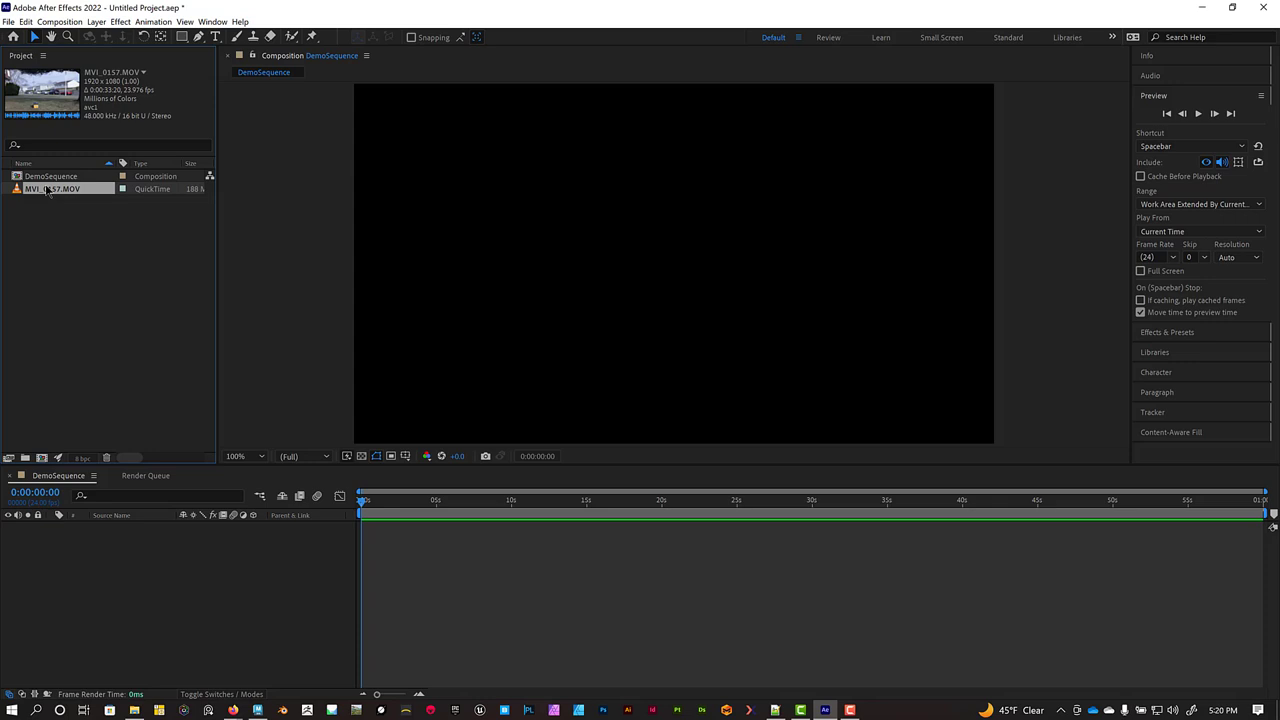
pyautogui.moveTo(46, 192); pyautogui.dragTo(204, 580)
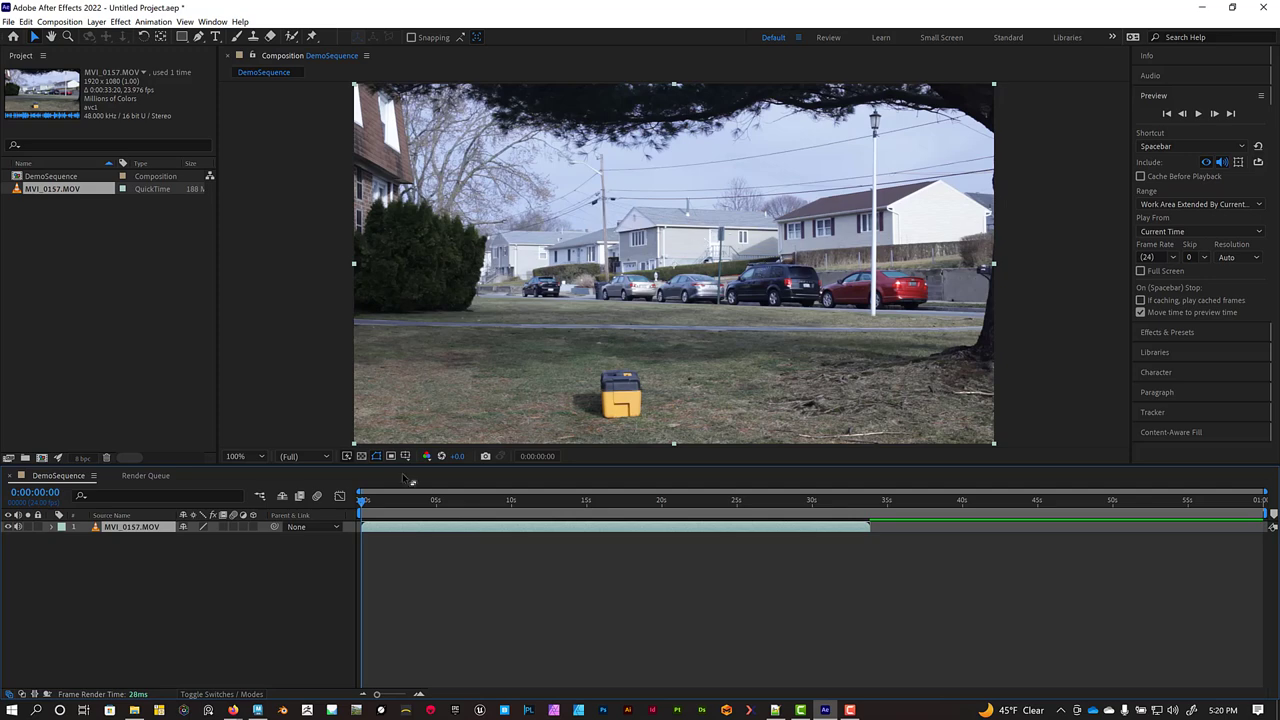
# Preview the clip where the man walks in, then return to 0:00:04:02
pyautogui.moveTo(384, 502); pyautogui.dragTo(424, 504)
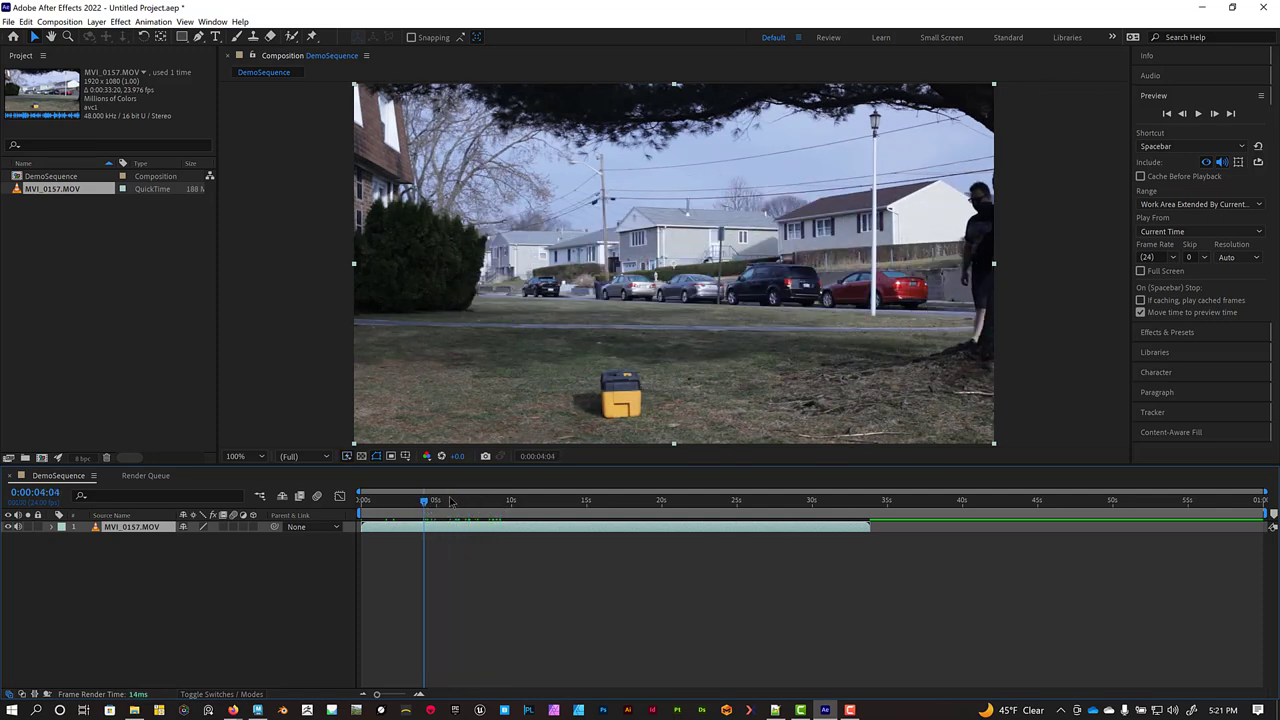
pyautogui.press('space')
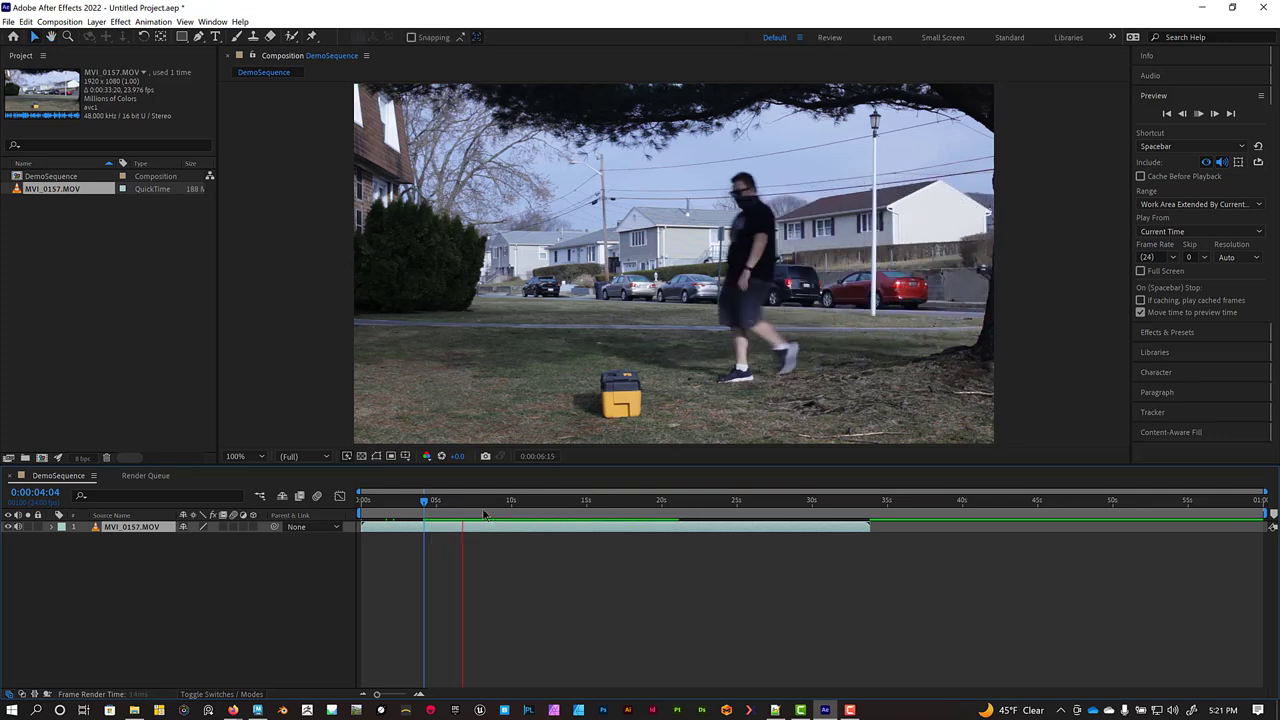
pyautogui.press('space')
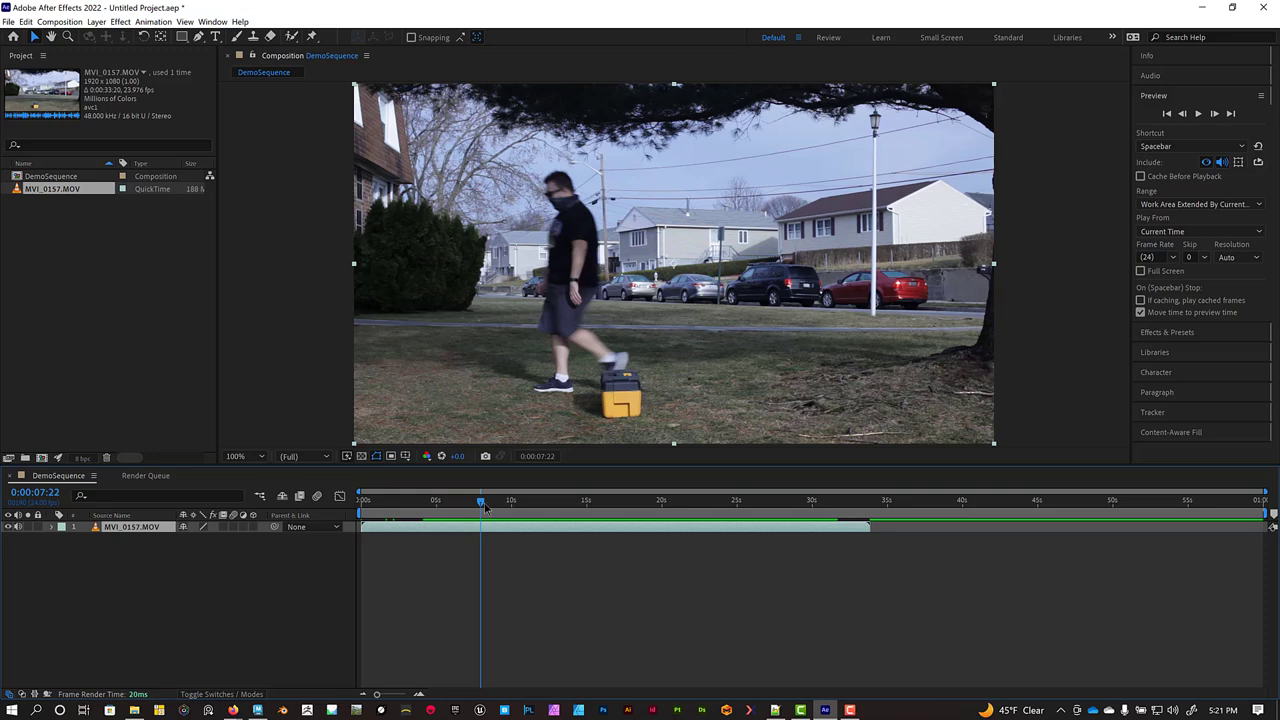
pyautogui.moveTo(482, 502); pyautogui.dragTo(422, 510)
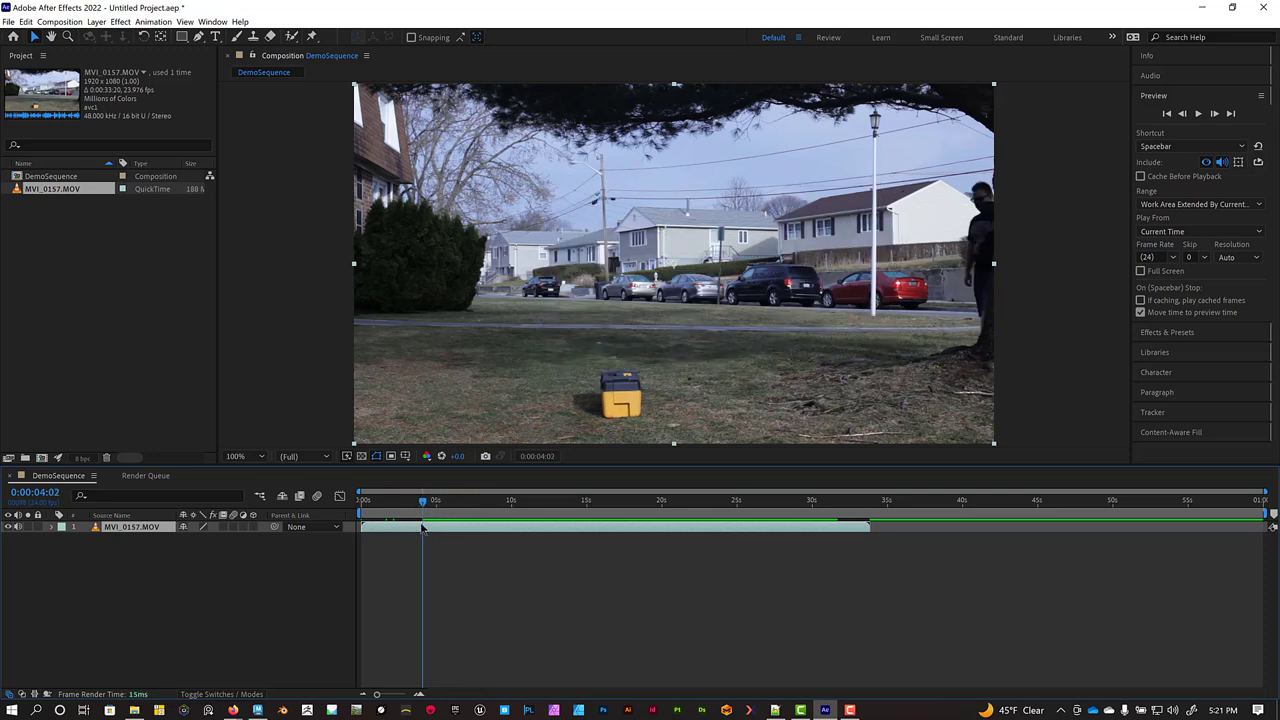
# Enable Time Remap on MVI_0157.MOV and add keyframes at 0:00:04:09 and 0:00:09:03
pyautogui.rightClick(428, 531)
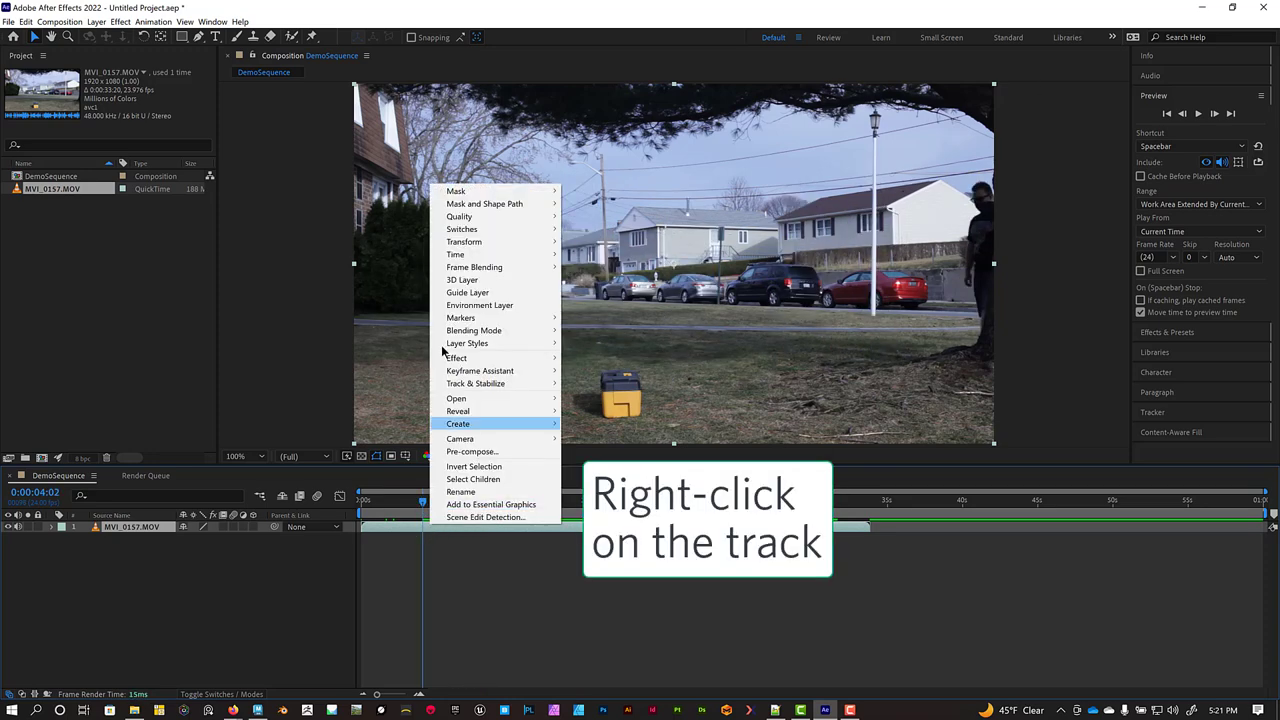
pyautogui.moveTo(465, 259)
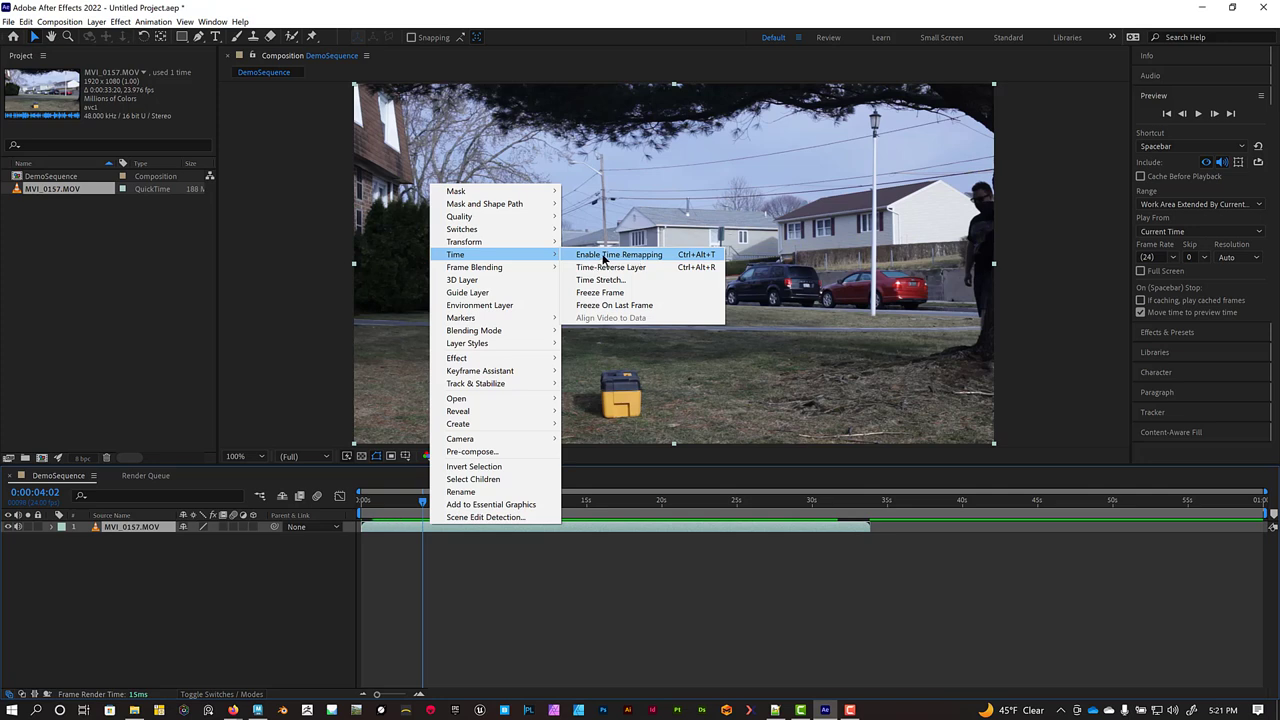
pyautogui.click(604, 257)
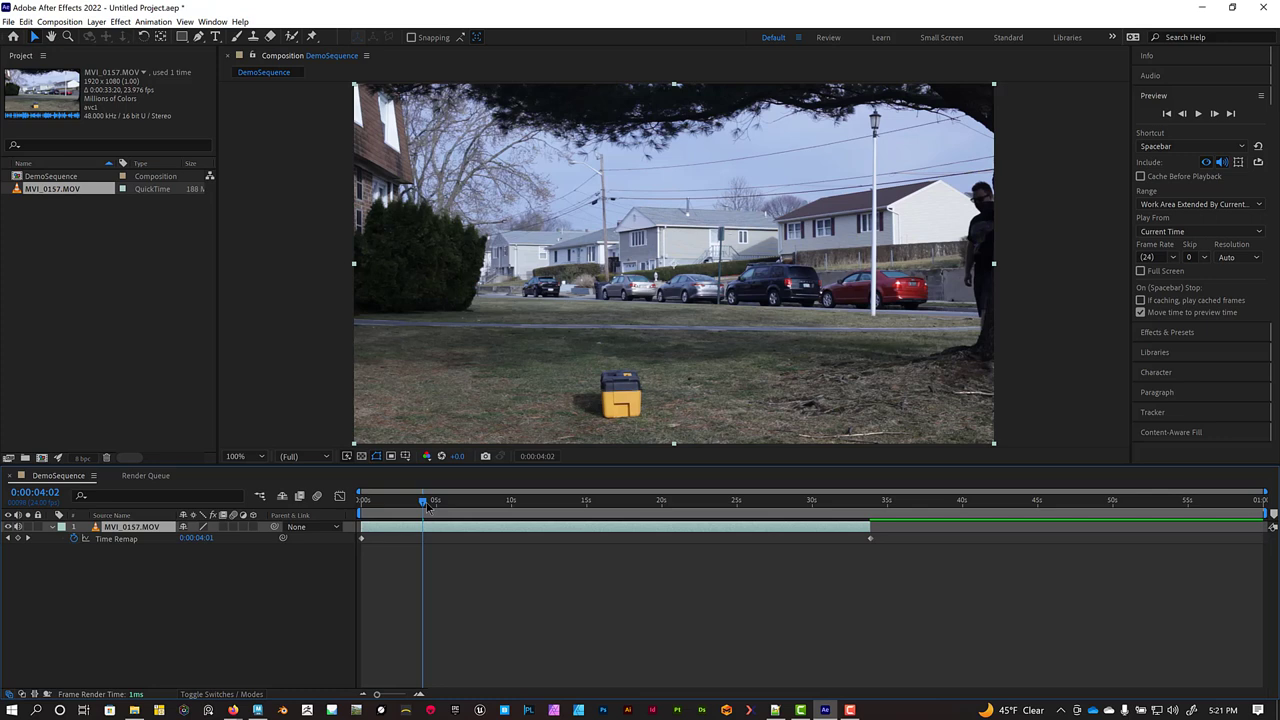
pyautogui.moveTo(424, 503)
pyautogui.mouseDown()
pyautogui.moveTo(392, 505)
pyautogui.moveTo(440, 508)
pyautogui.moveTo(428, 506)
pyautogui.mouseUp()
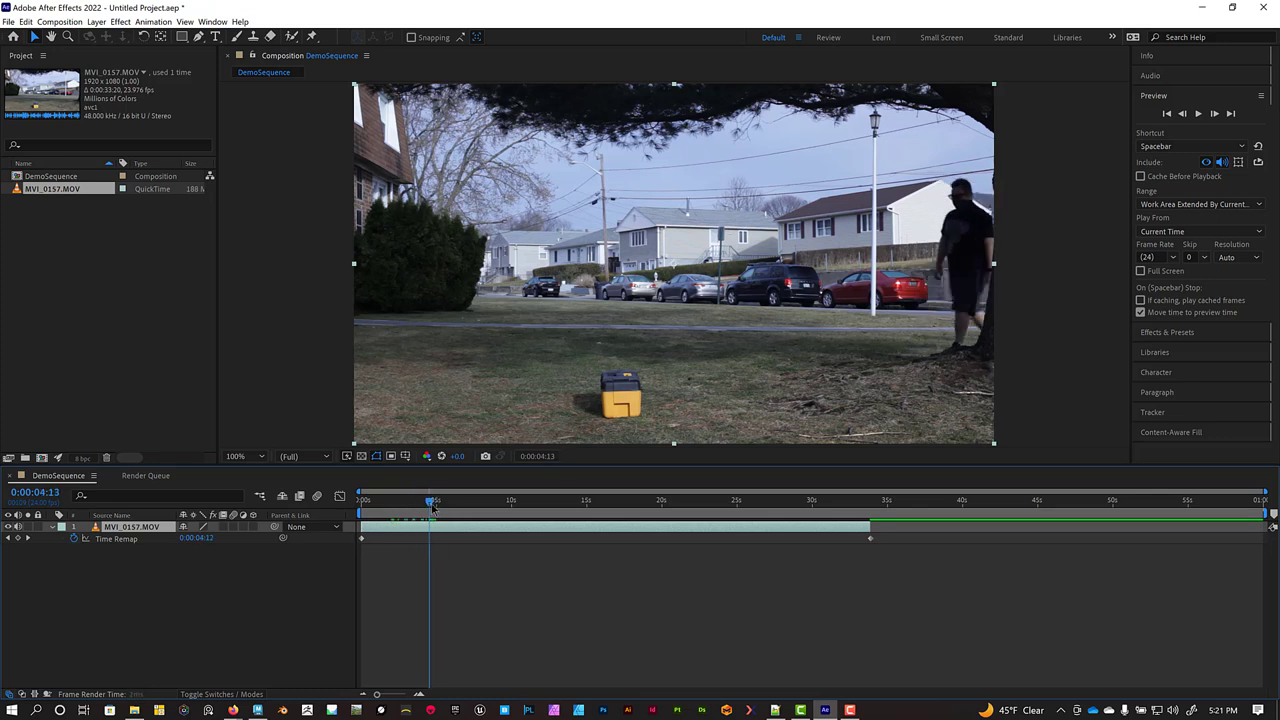
pyautogui.click(18, 539)
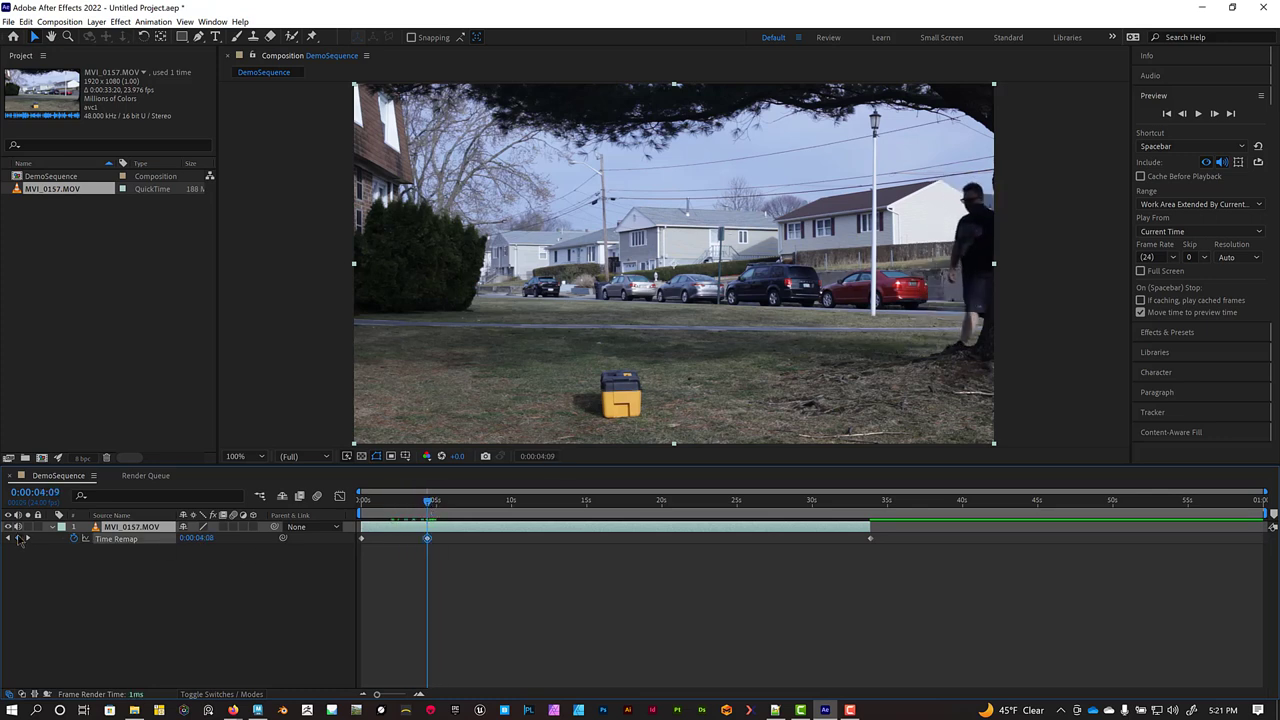
pyautogui.click(431, 505)
pyautogui.moveTo(445, 507); pyautogui.dragTo(498, 508)
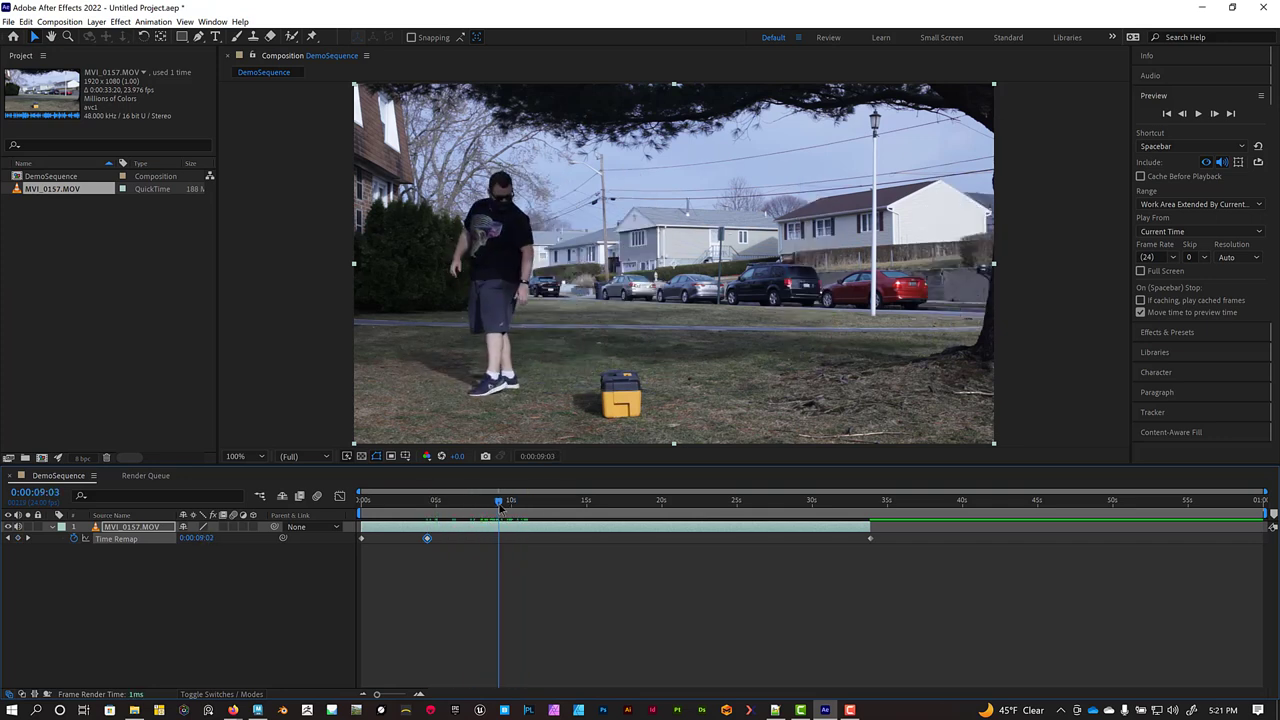
pyautogui.click(18, 539)
# Shift the later Time Remap keyframes earlier and preview the man reaching the box
pyautogui.moveTo(893, 564); pyautogui.dragTo(467, 538)
pyautogui.click(447, 502)
pyautogui.click(423, 502)
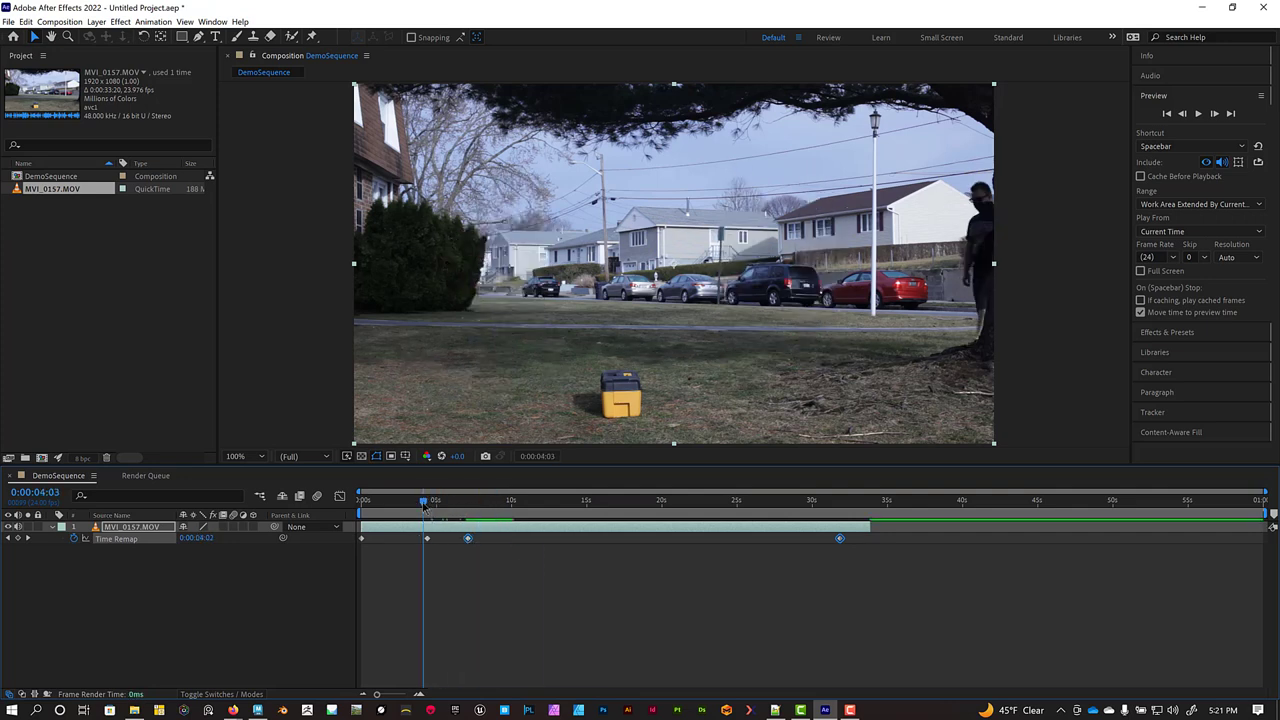
pyautogui.press('space')
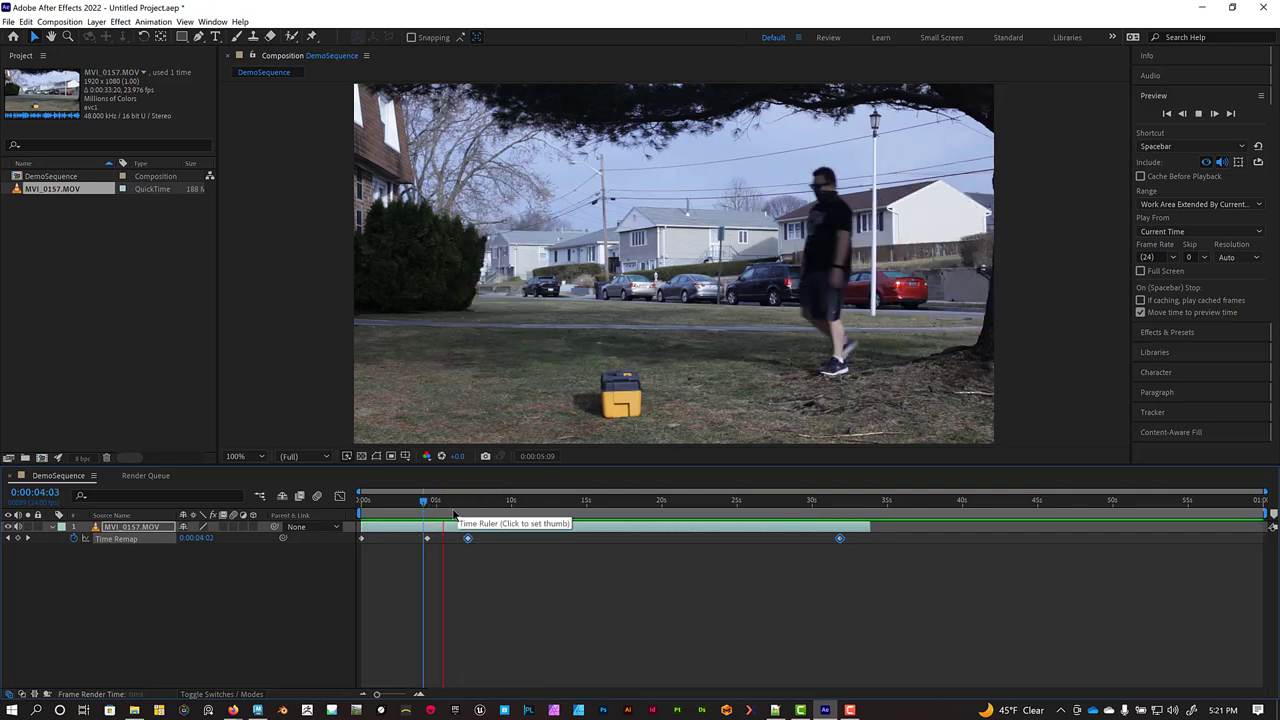
pyautogui.click(462, 507)
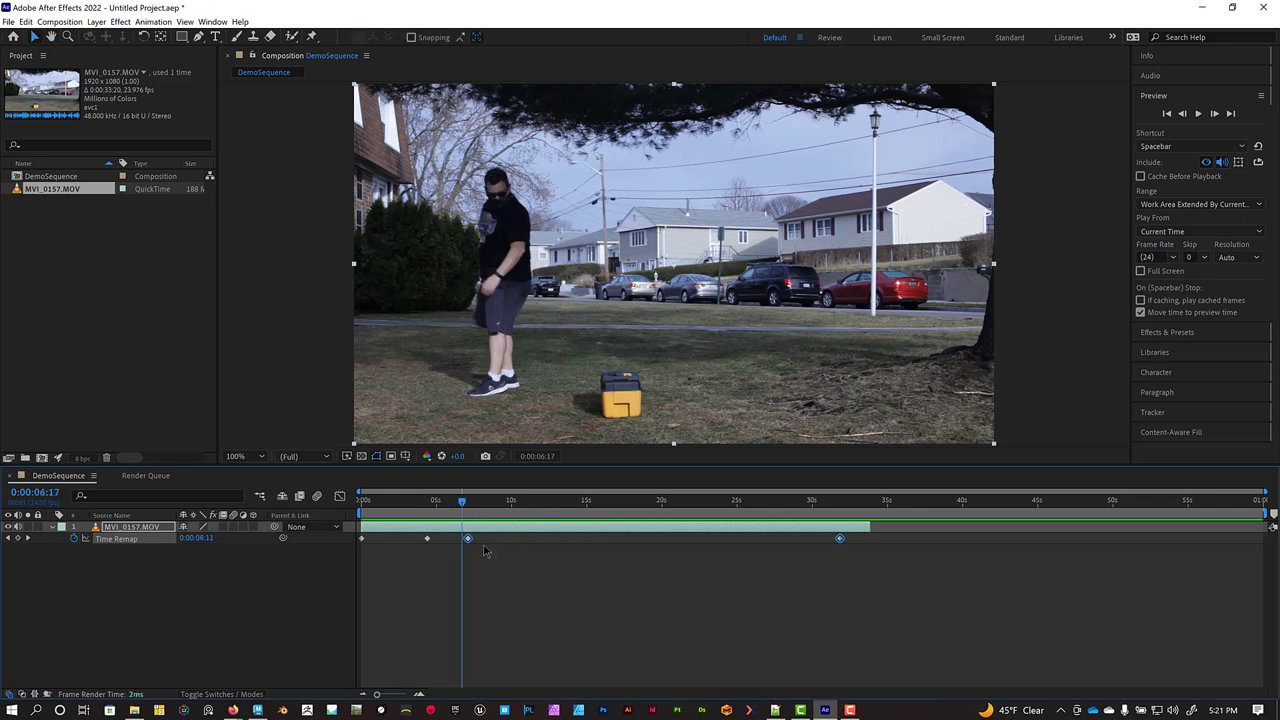
# Set the work area to run from 0:00:04:09 to about 7 seconds
pyautogui.click(428, 505)
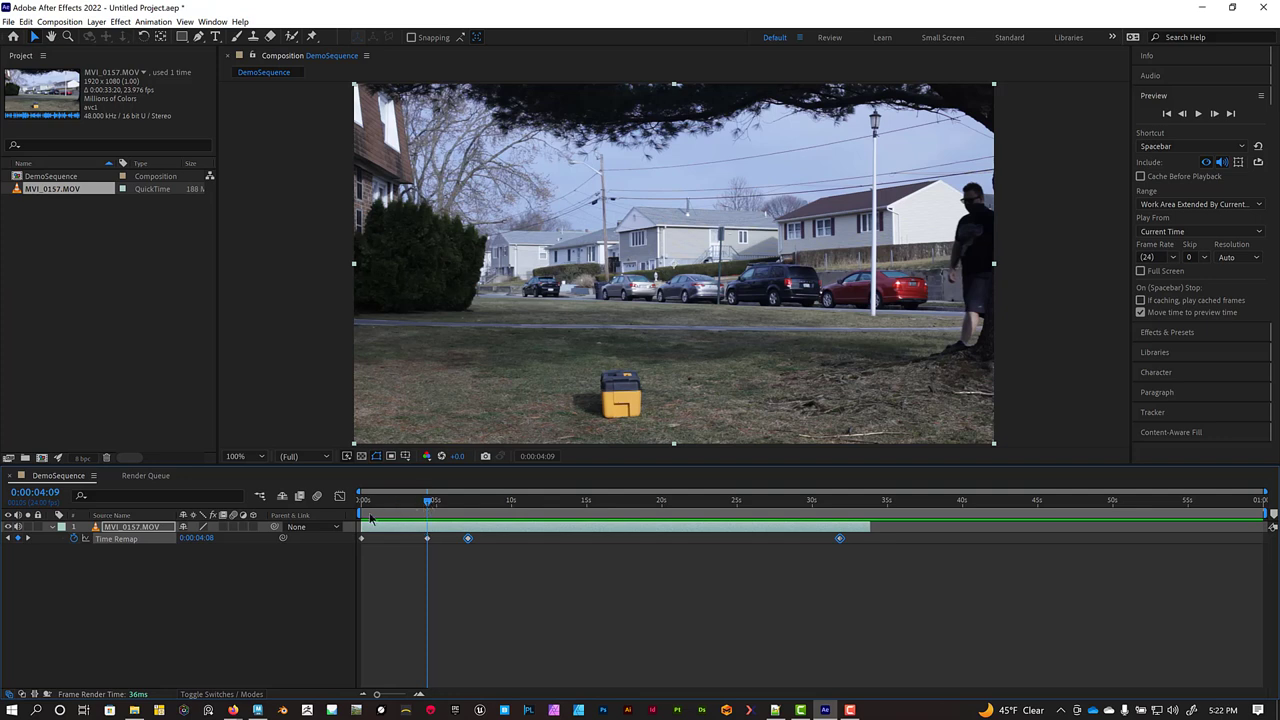
pyautogui.moveTo(361, 512); pyautogui.dragTo(426, 512)
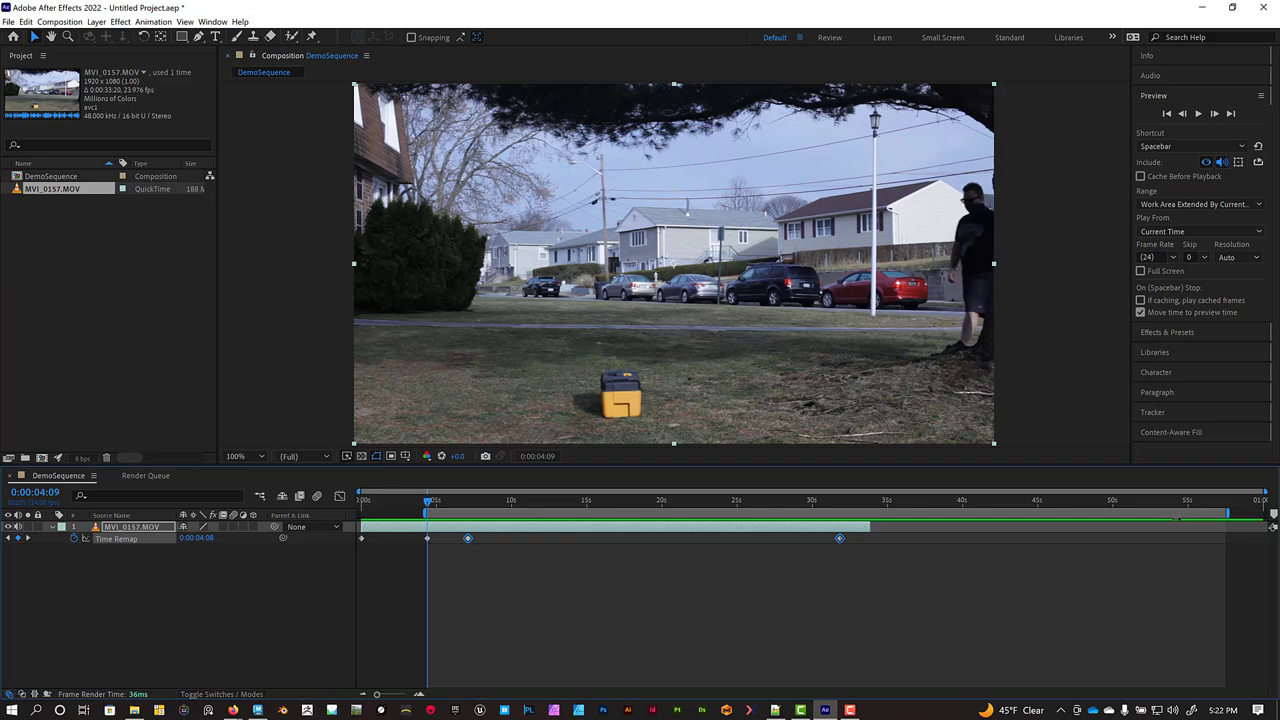
pyautogui.moveTo(1228, 513)
pyautogui.mouseDown()
pyautogui.moveTo(470, 513)
pyautogui.moveTo(457, 530)
pyautogui.moveTo(395, 532)
pyautogui.moveTo(350, 508)
pyautogui.moveTo(382, 530)
pyautogui.moveTo(413, 513)
pyautogui.moveTo(383, 513)
pyautogui.mouseUp()
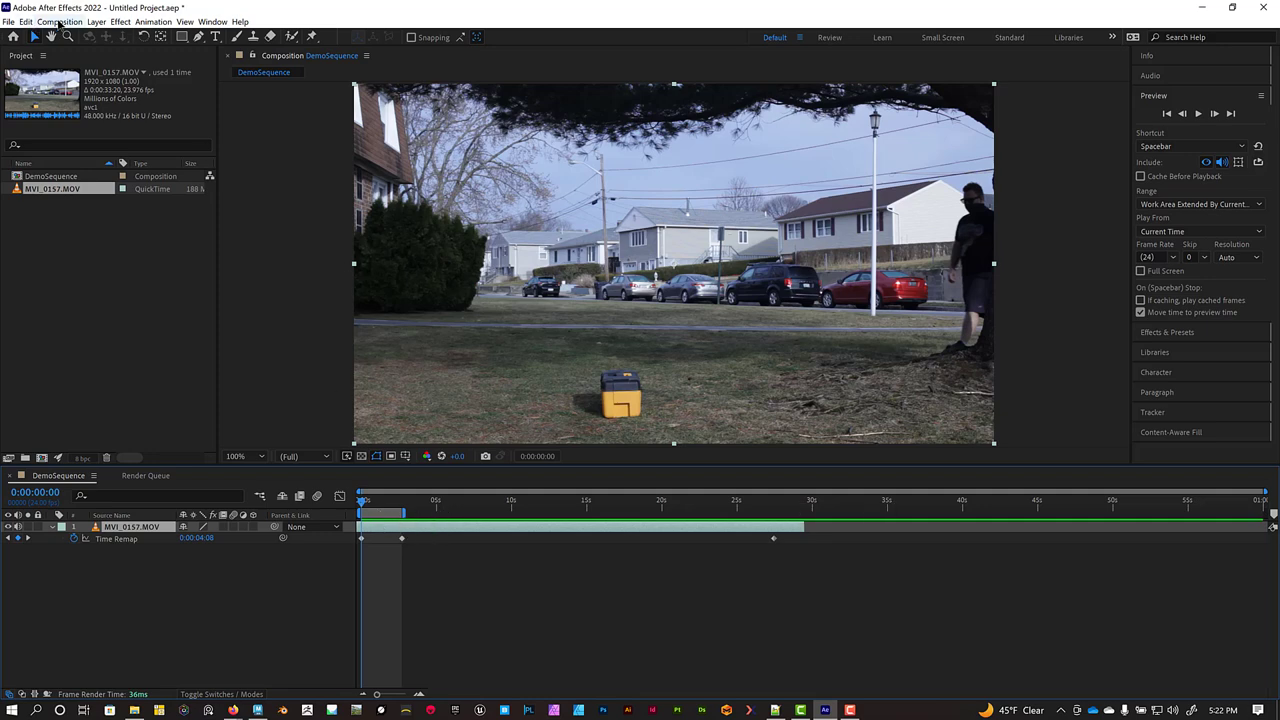
# Apply Trim Comp to Work Area, cutting DemoSequence to about 3 seconds
pyautogui.click(59, 22)
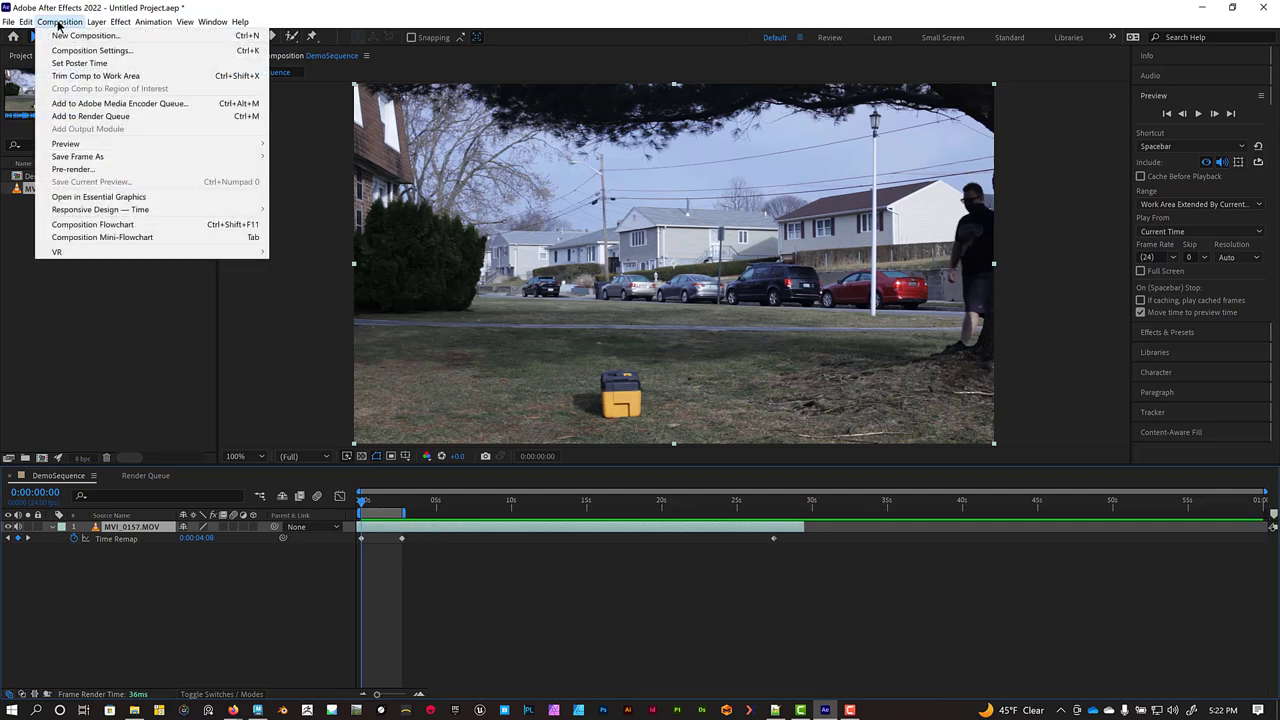
pyautogui.click(95, 76)
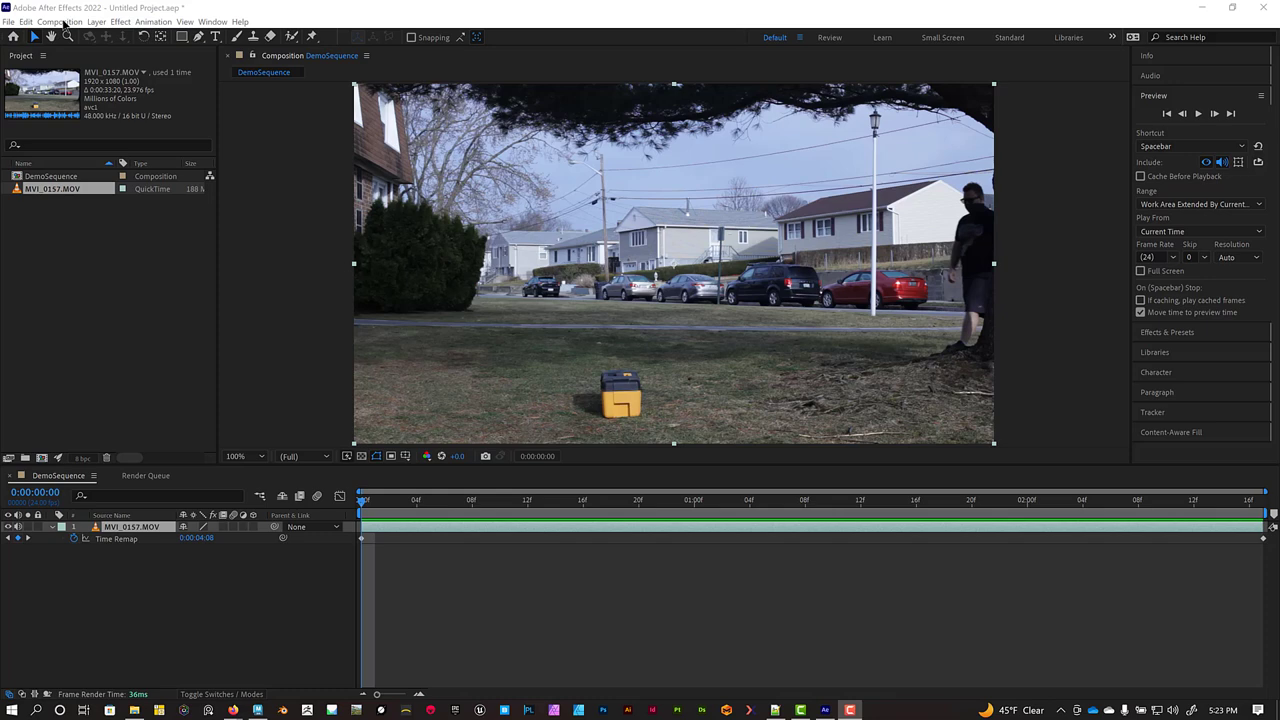
pyautogui.click(62, 21)
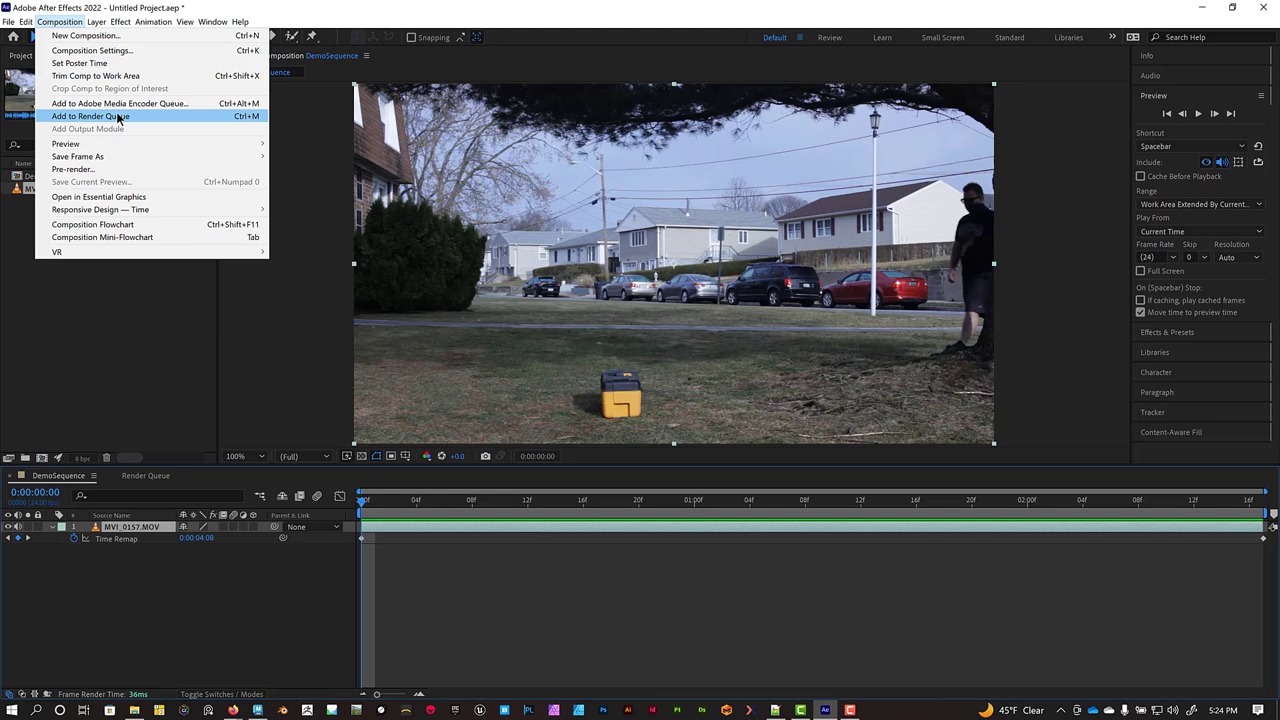
# Add DemoSequence to the Render Queue with render resolution kept at Full 1920x1080
pyautogui.click(118, 117)
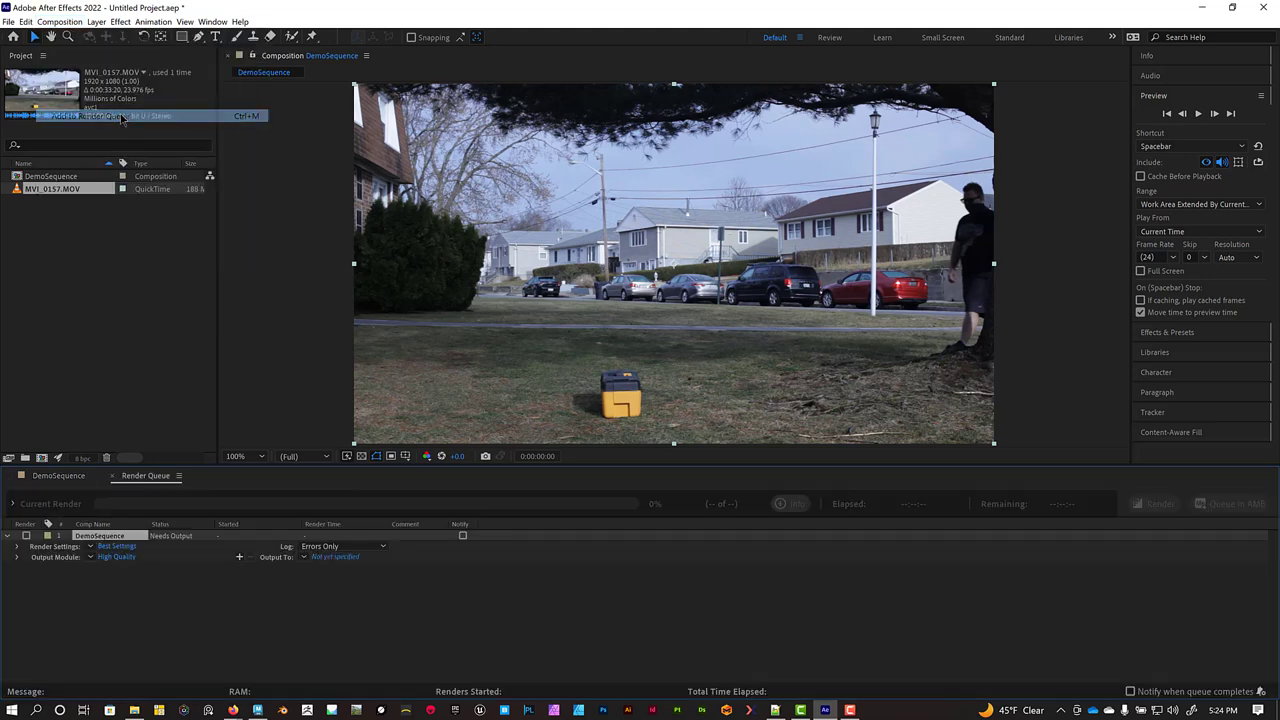
pyautogui.click(133, 630)
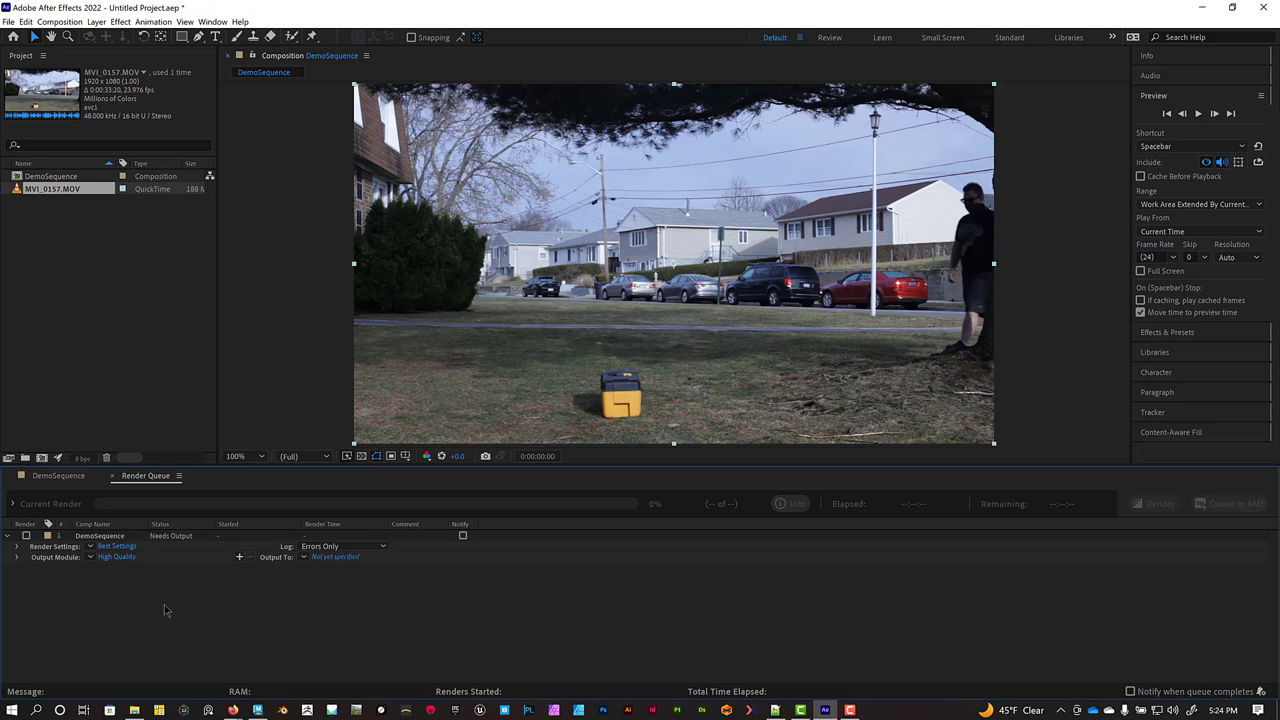
pyautogui.click(117, 547)
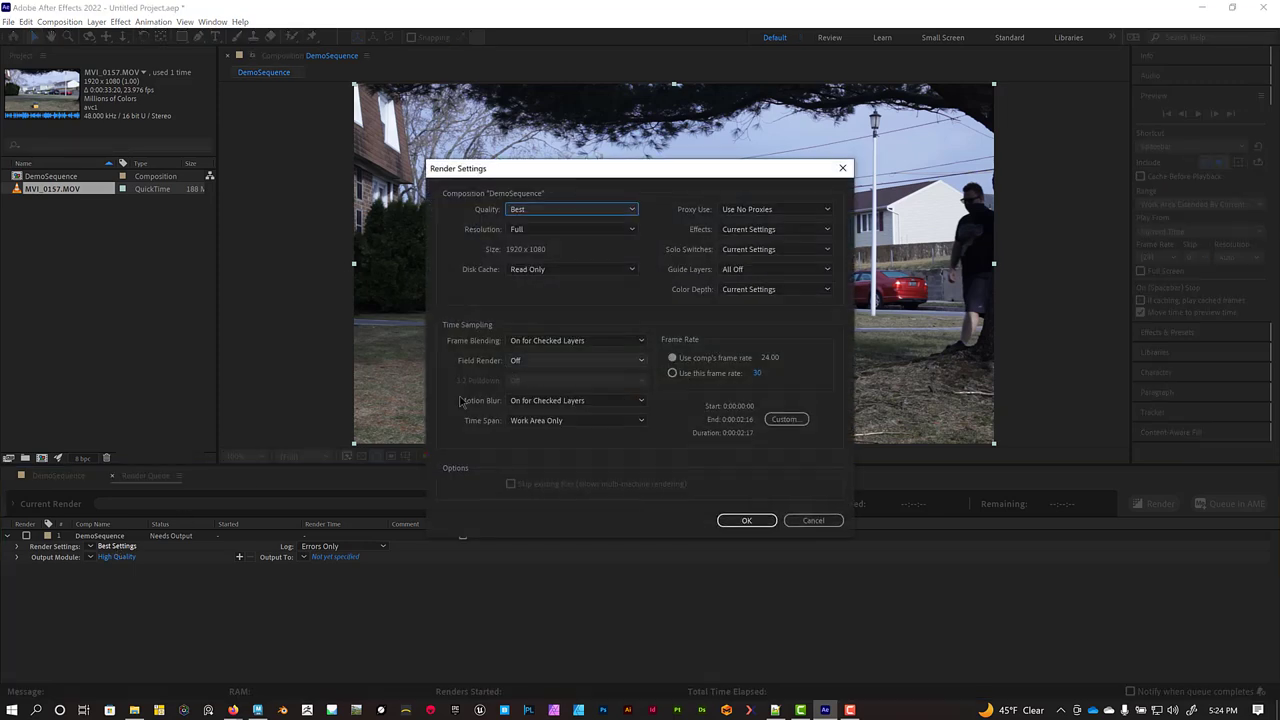
pyautogui.click(531, 231)
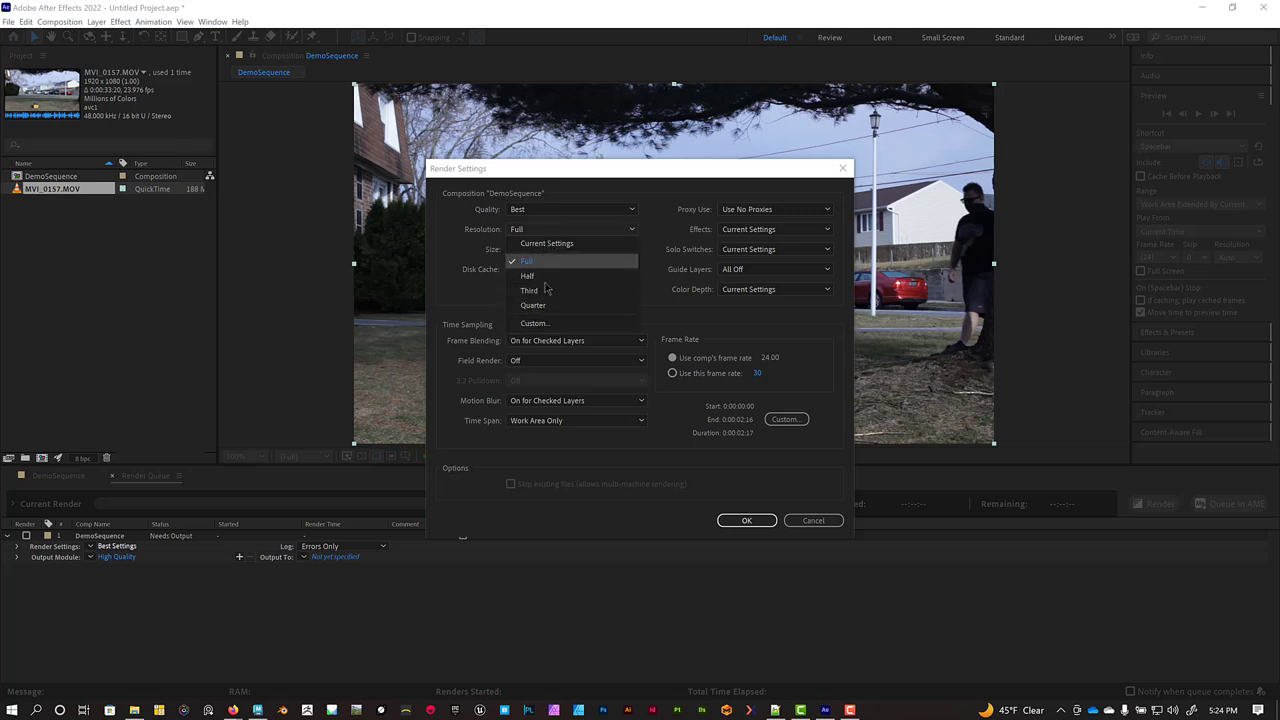
pyautogui.click(543, 279)
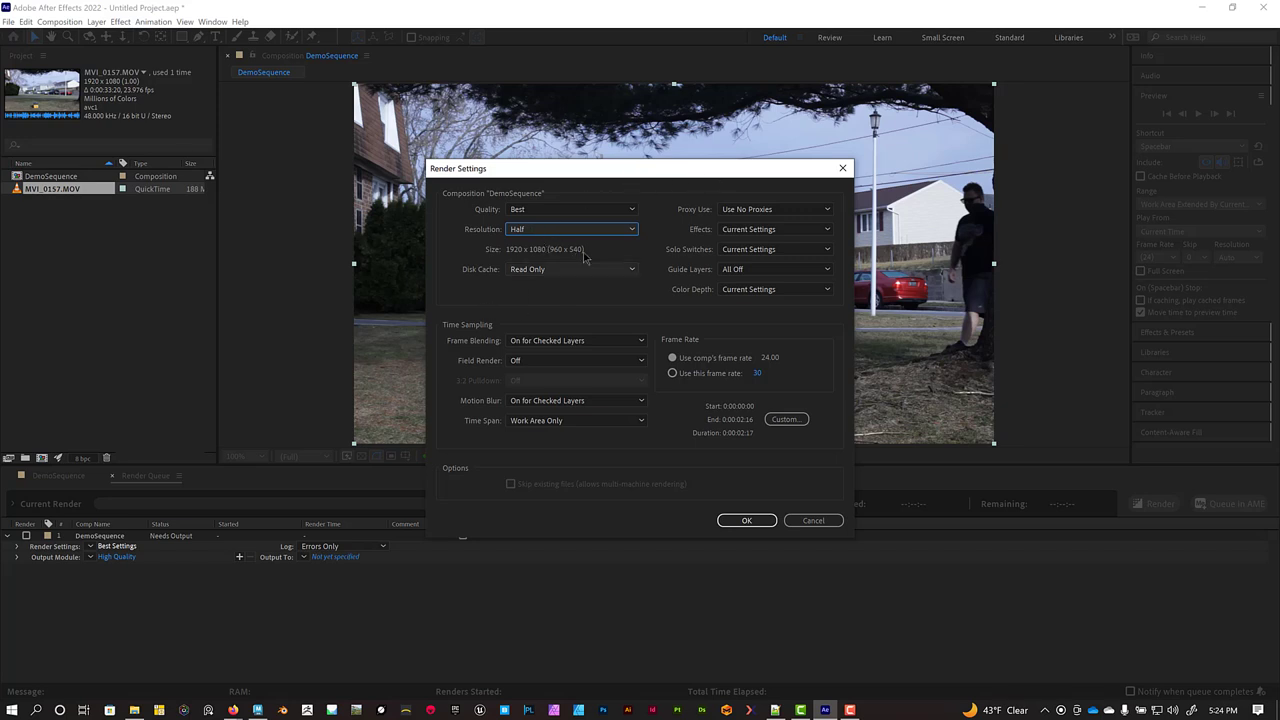
pyautogui.click(543, 232)
pyautogui.click(540, 262)
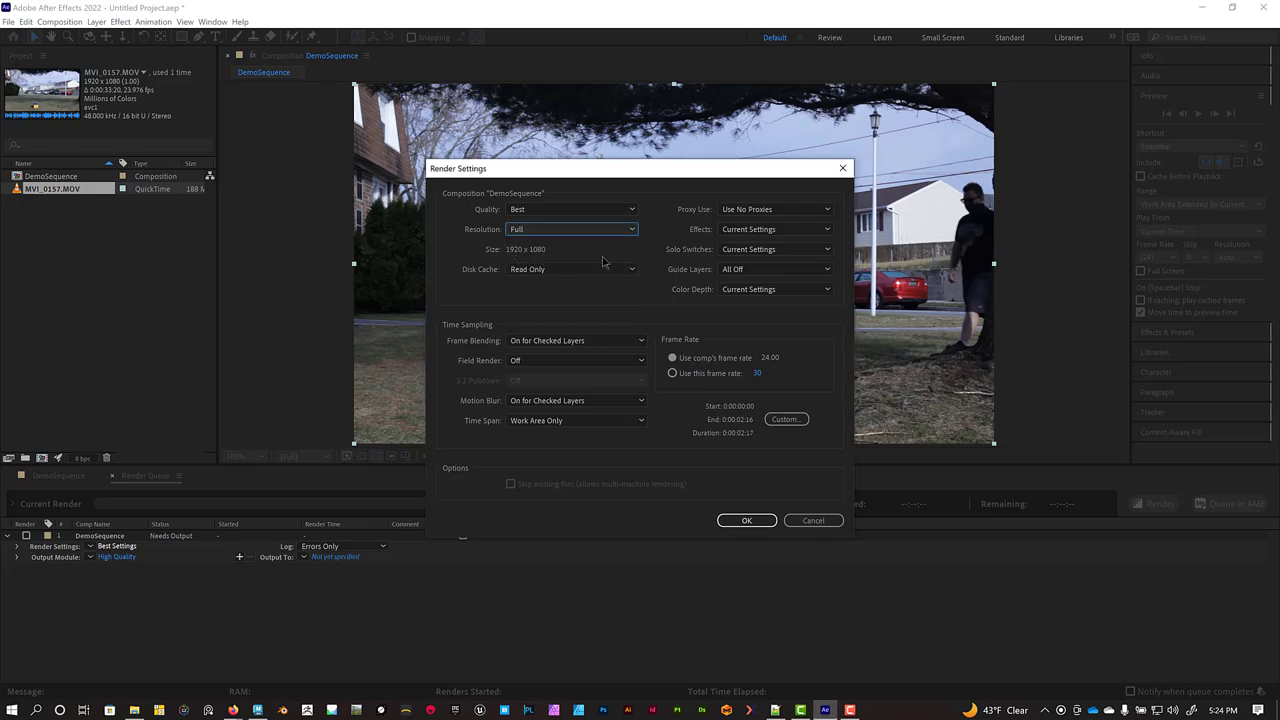
pyautogui.click(762, 520)
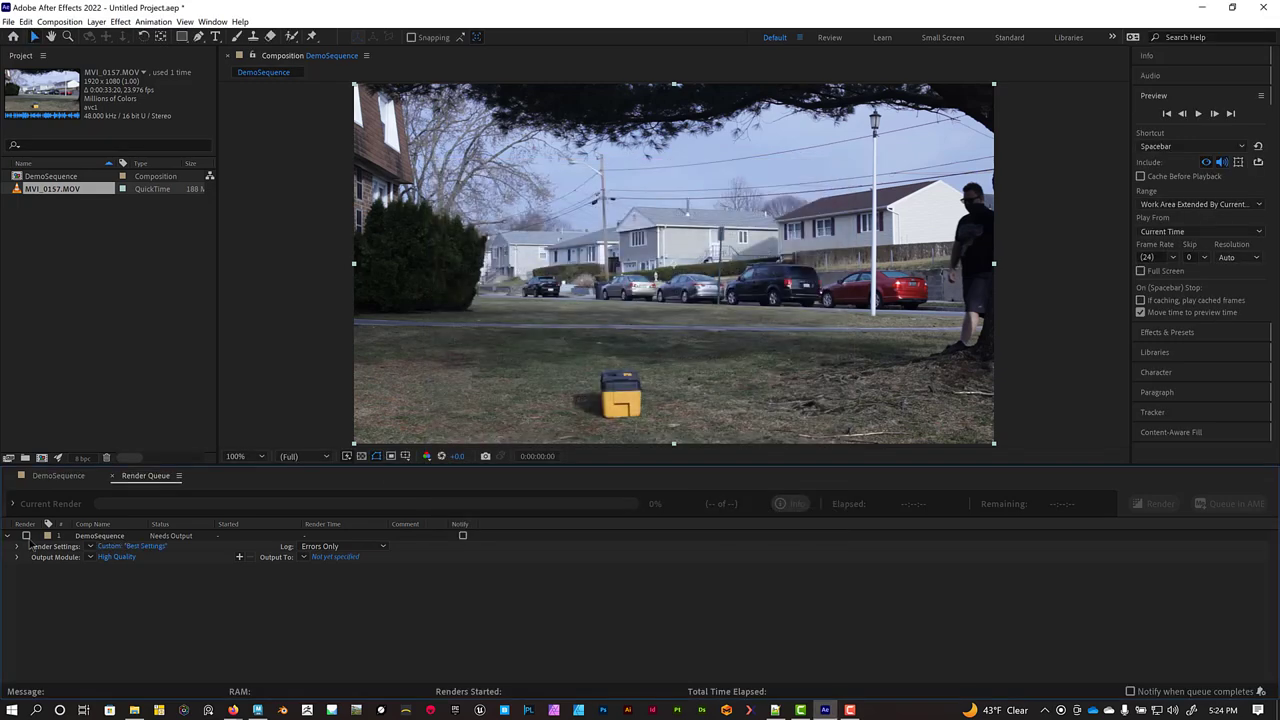
# Set DemoSequence's output module format to PNG Sequence
pyautogui.click(117, 557)
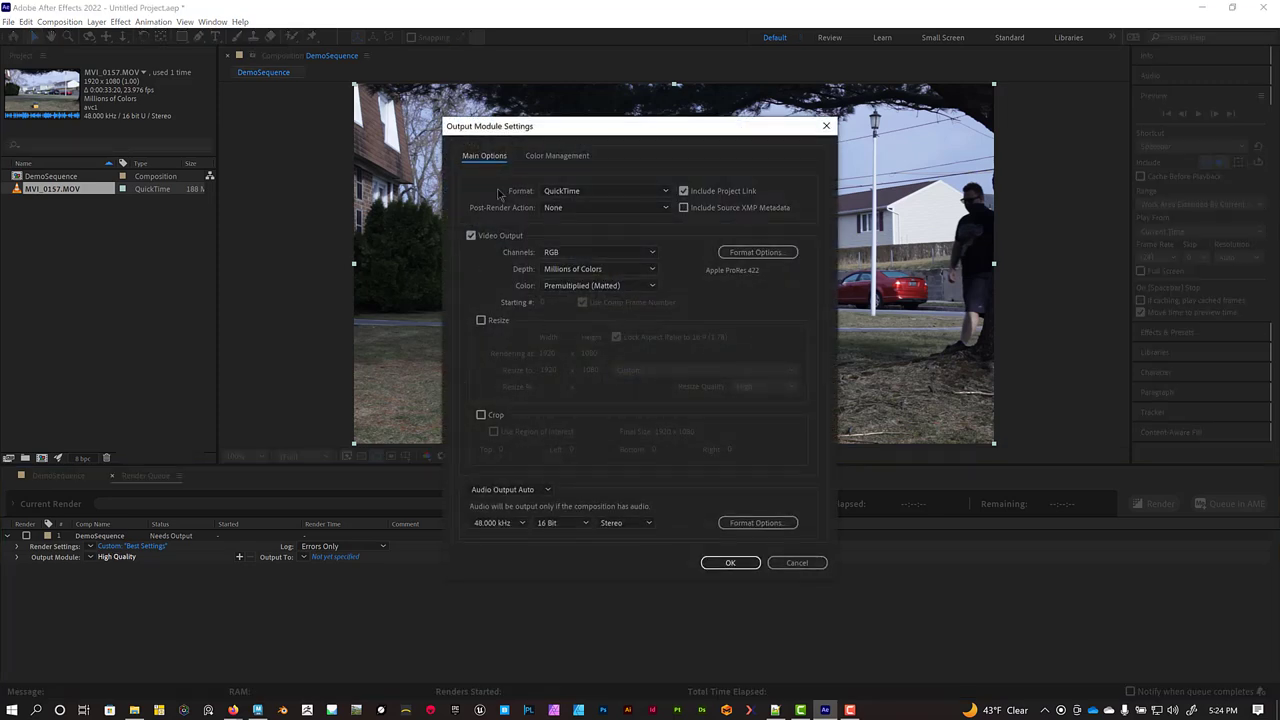
pyautogui.click(603, 196)
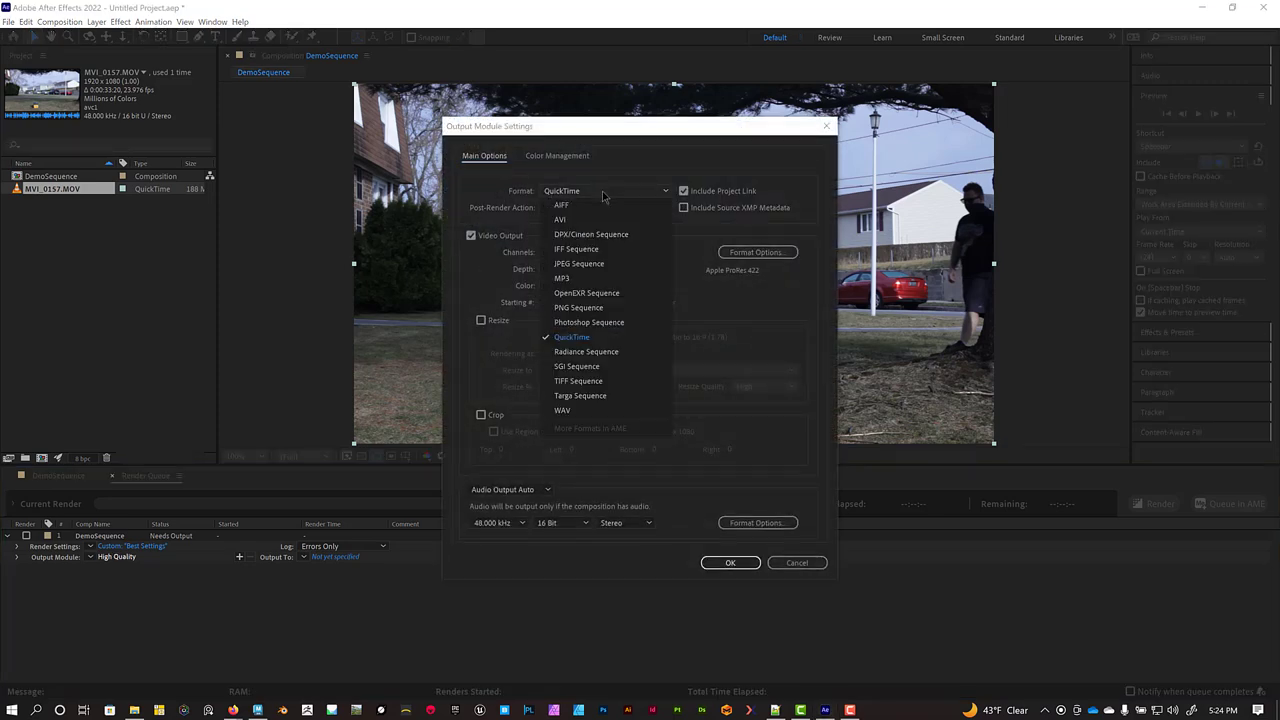
pyautogui.click(579, 308)
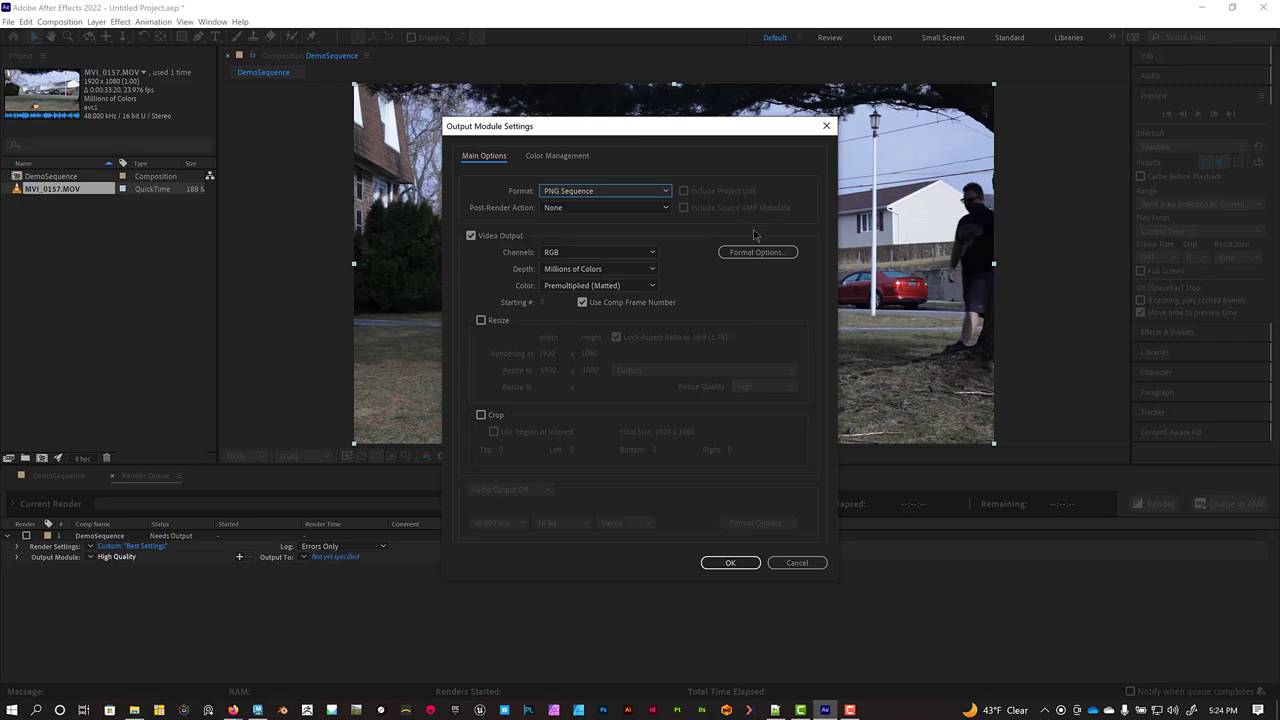
pyautogui.click(730, 562)
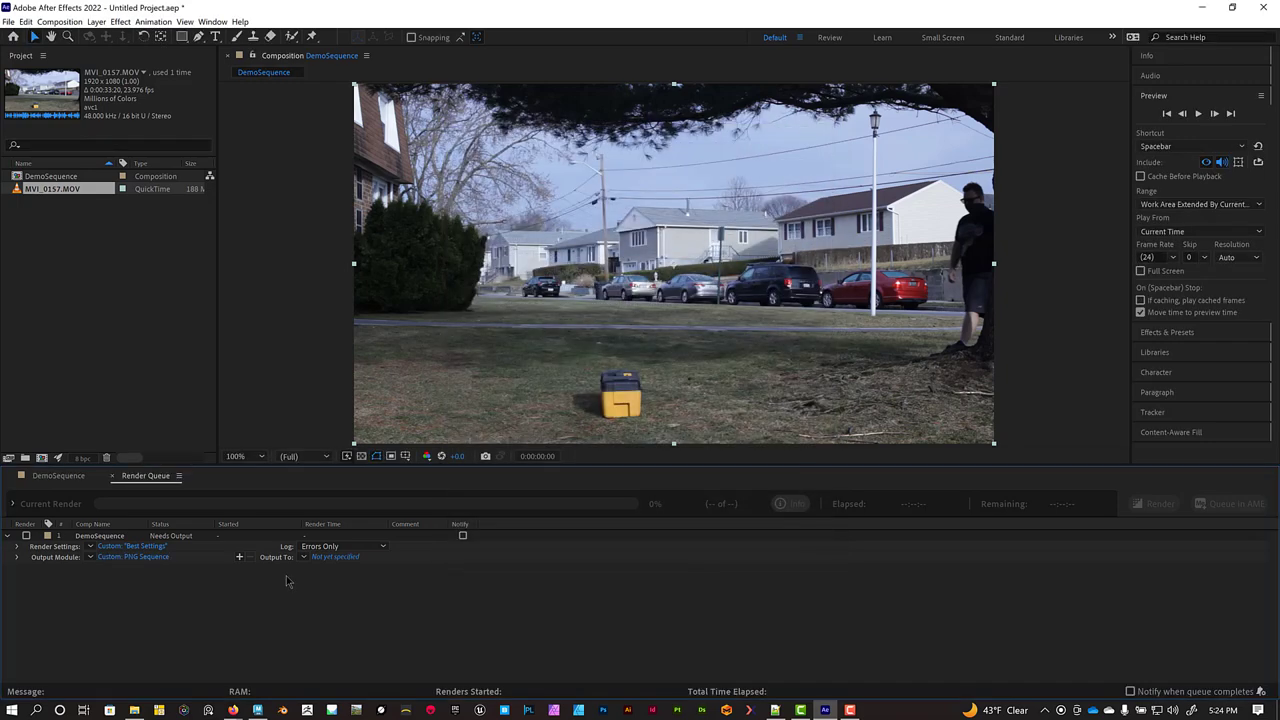
# Browse the output destination to Maya_Project_3D_Animation_Course_Materials/sourceimages
pyautogui.click(338, 557)
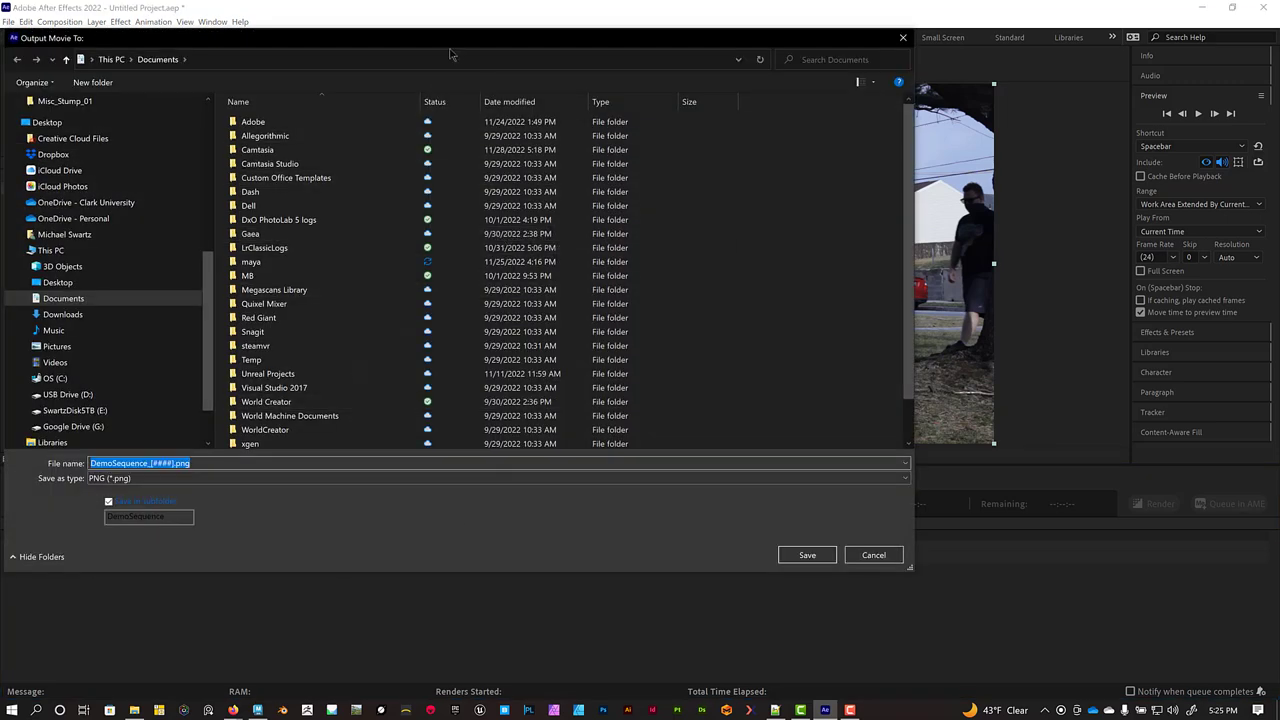
pyautogui.moveTo(482, 53); pyautogui.dragTo(592, 87)
pyautogui.scroll(7, 200, 250)
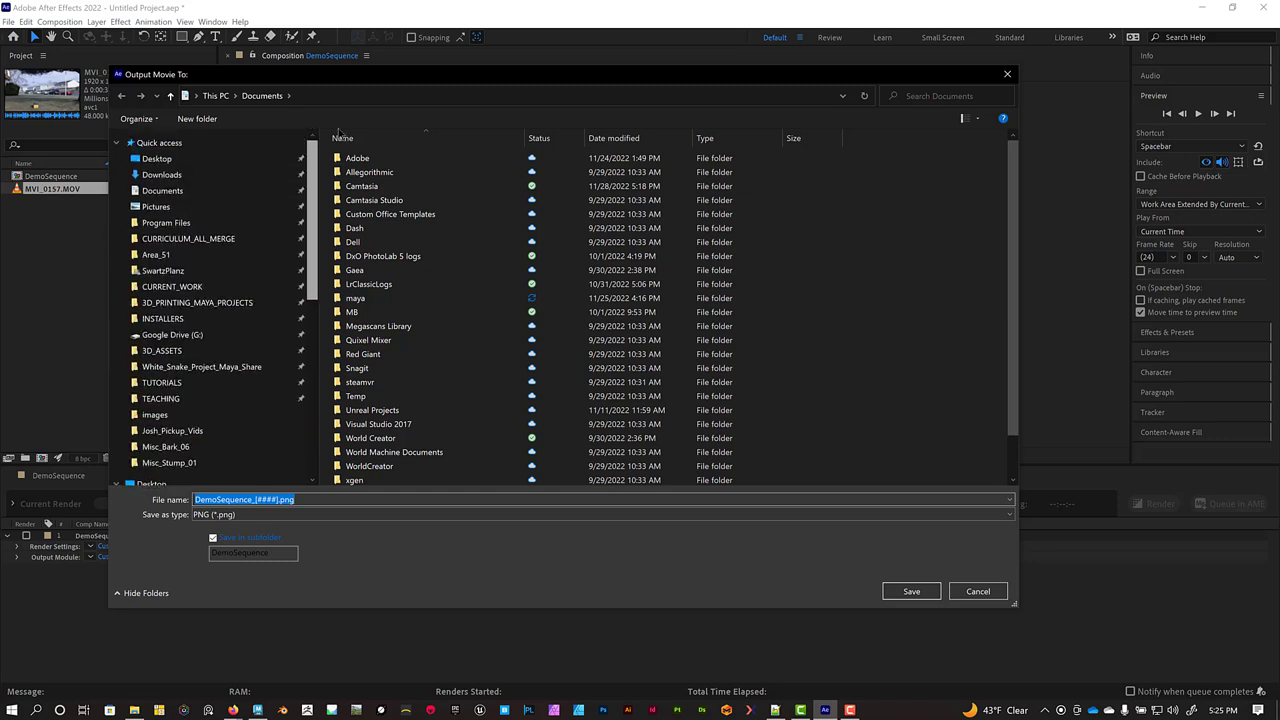
pyautogui.click(198, 162)
pyautogui.doubleClick(380, 160)
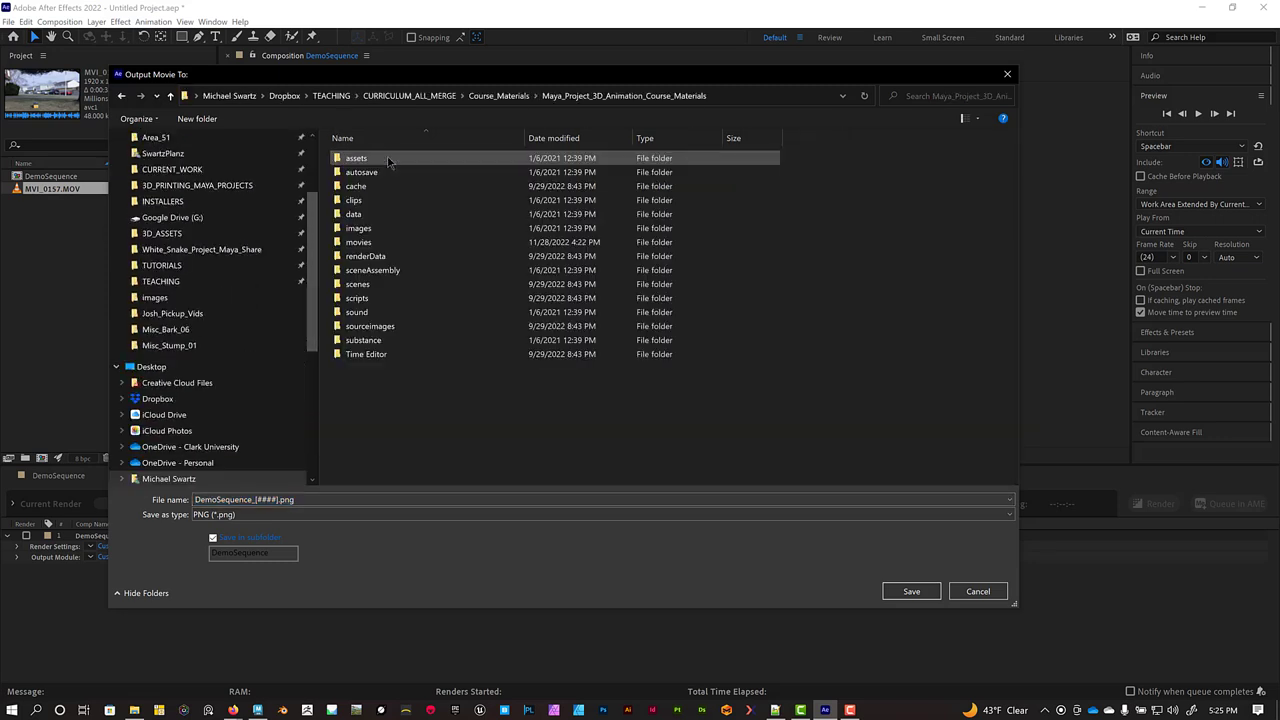
pyautogui.doubleClick(362, 328)
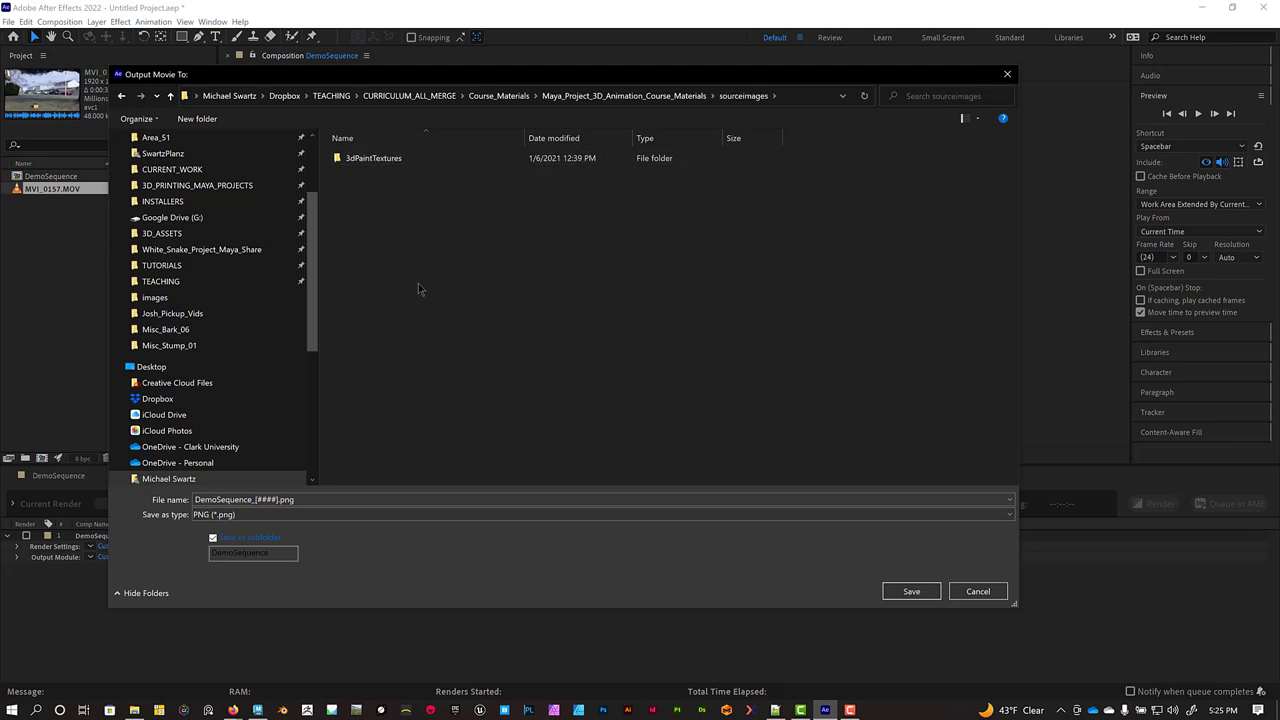
# Create a new folder named PNG inside sourceimages
pyautogui.click(197, 118)
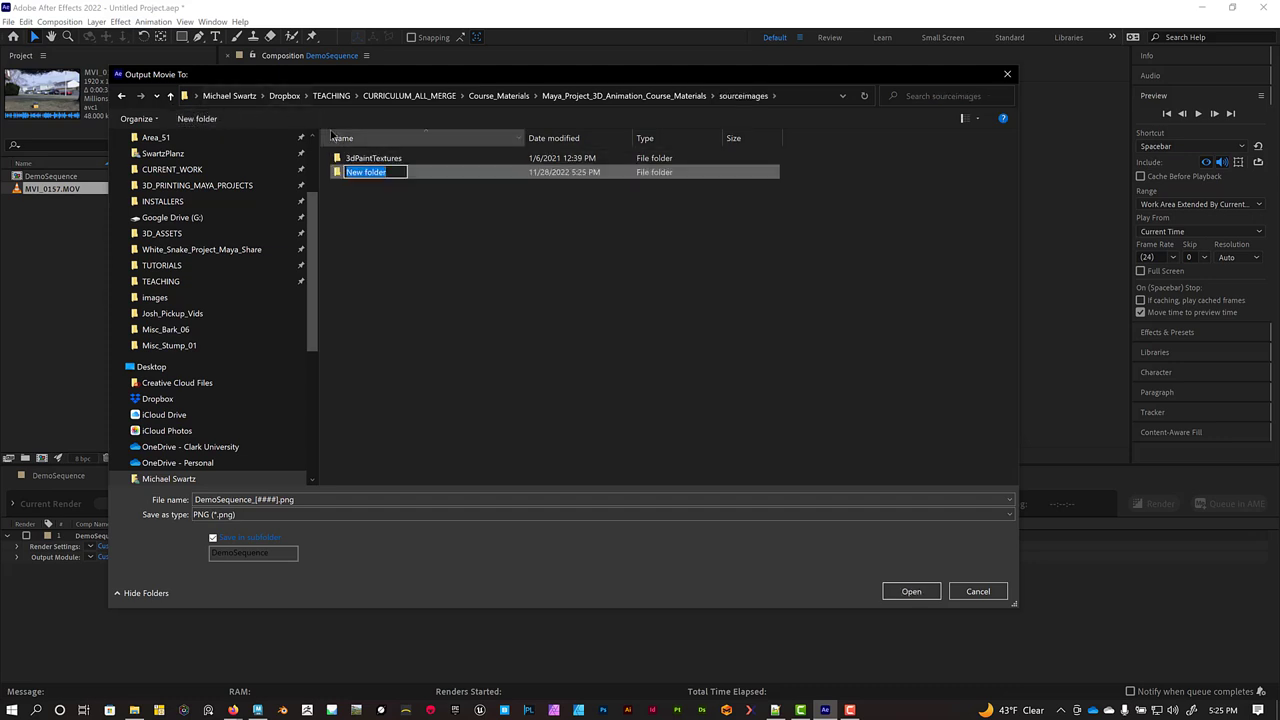
pyautogui.write('PNG')
pyautogui.press('Return')
pyautogui.click(396, 250)
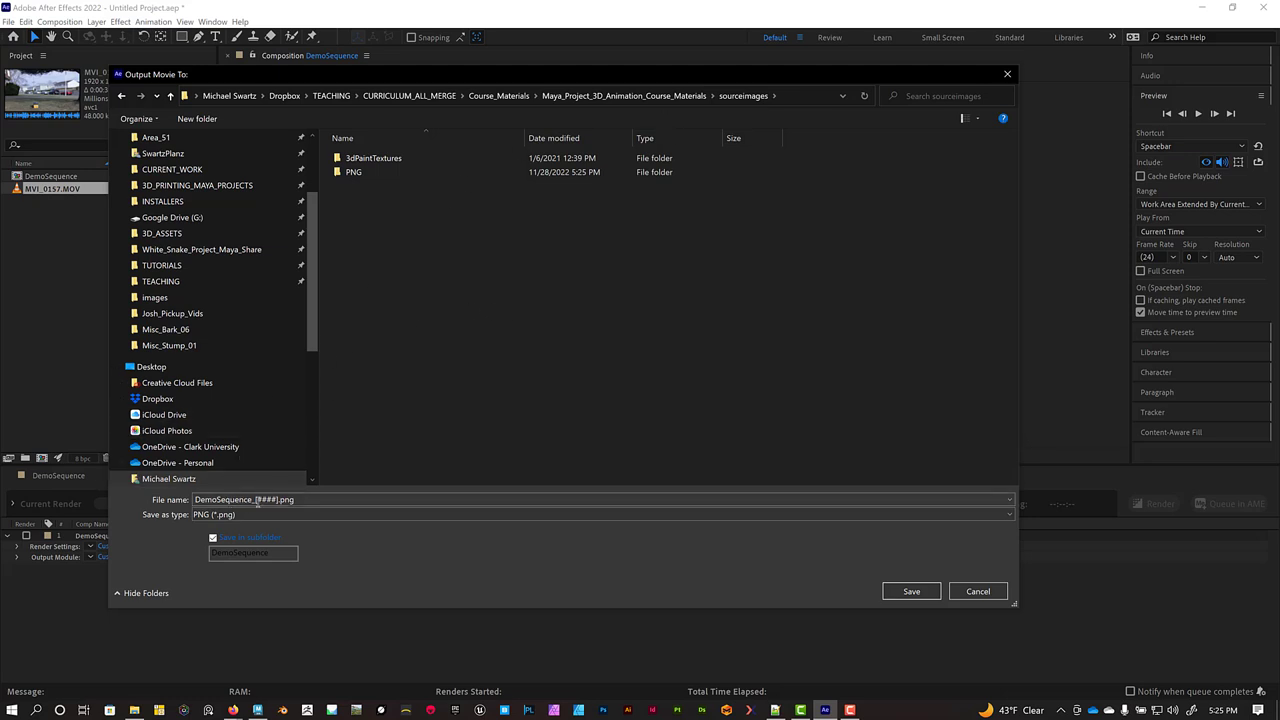
# Read the Maya Help image-plane syntax, highlighting name, # and .ext in name.#.ext, then return to After Effects
pyautogui.hotkey('alt', 'Tab')
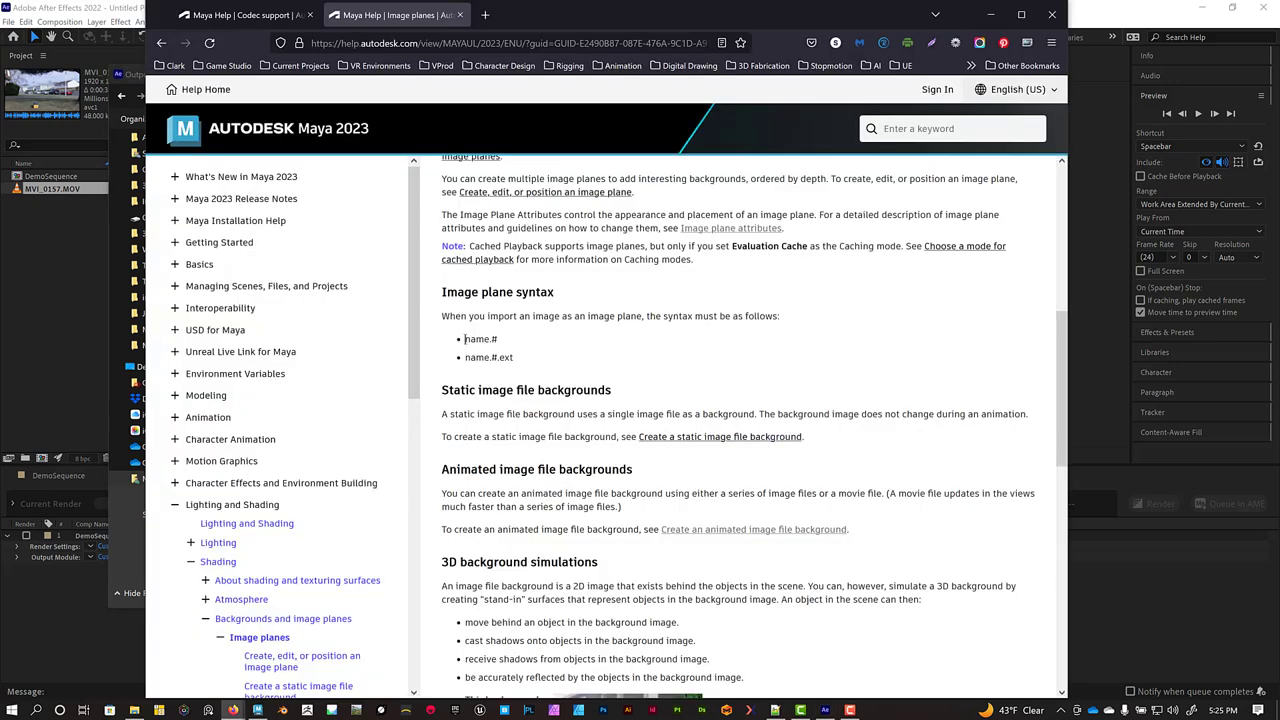
pyautogui.moveTo(465, 339); pyautogui.dragTo(489, 339)
pyautogui.click(508, 345)
pyautogui.doubleClick(493, 339)
pyautogui.moveTo(495, 357); pyautogui.dragTo(523, 362)
pyautogui.hotkey('alt', 'Tab')
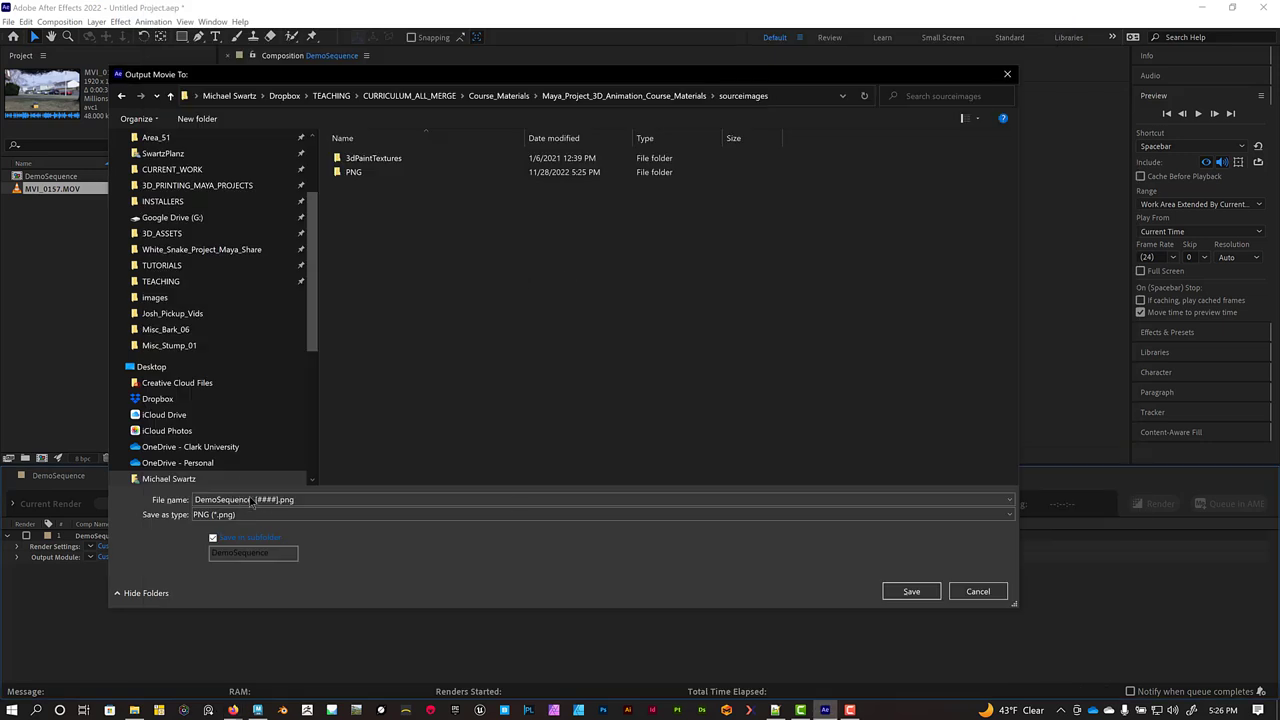
# Rename the output file to DemoSequence.[####].png, replacing the underscore with a period
pyautogui.click(251, 503)
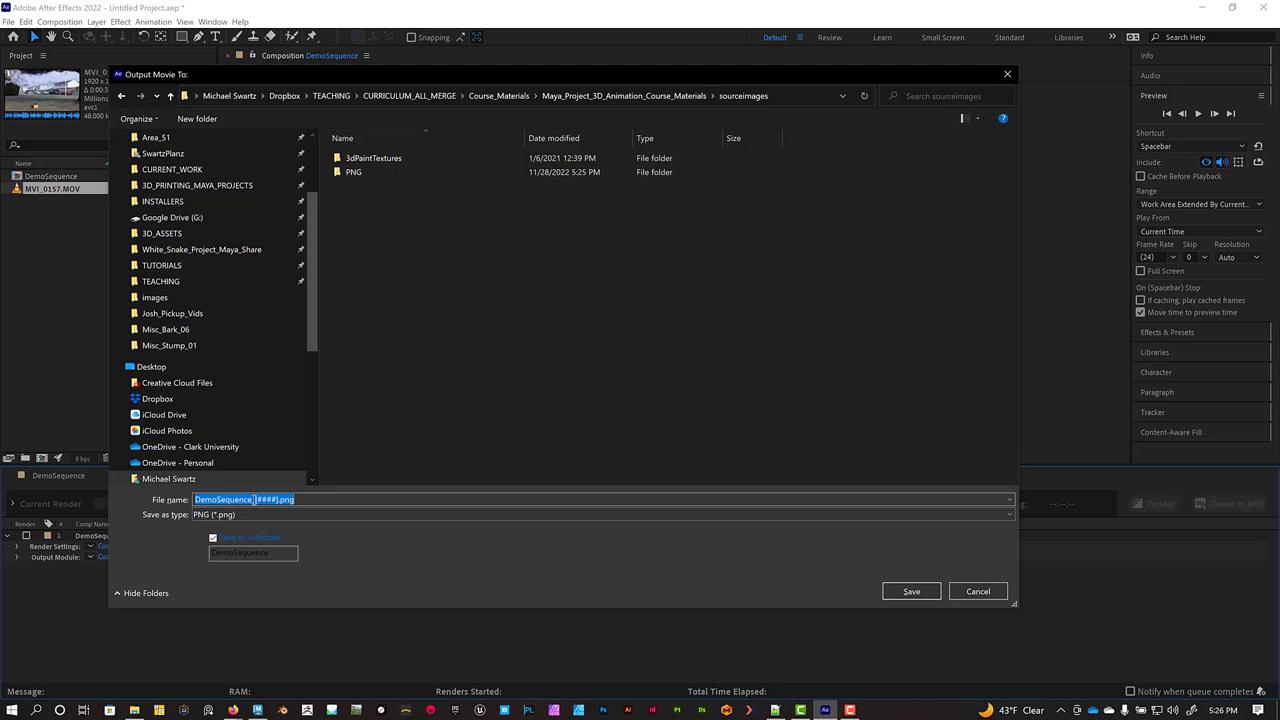
pyautogui.click(253, 503)
pyautogui.press('BackSpace')
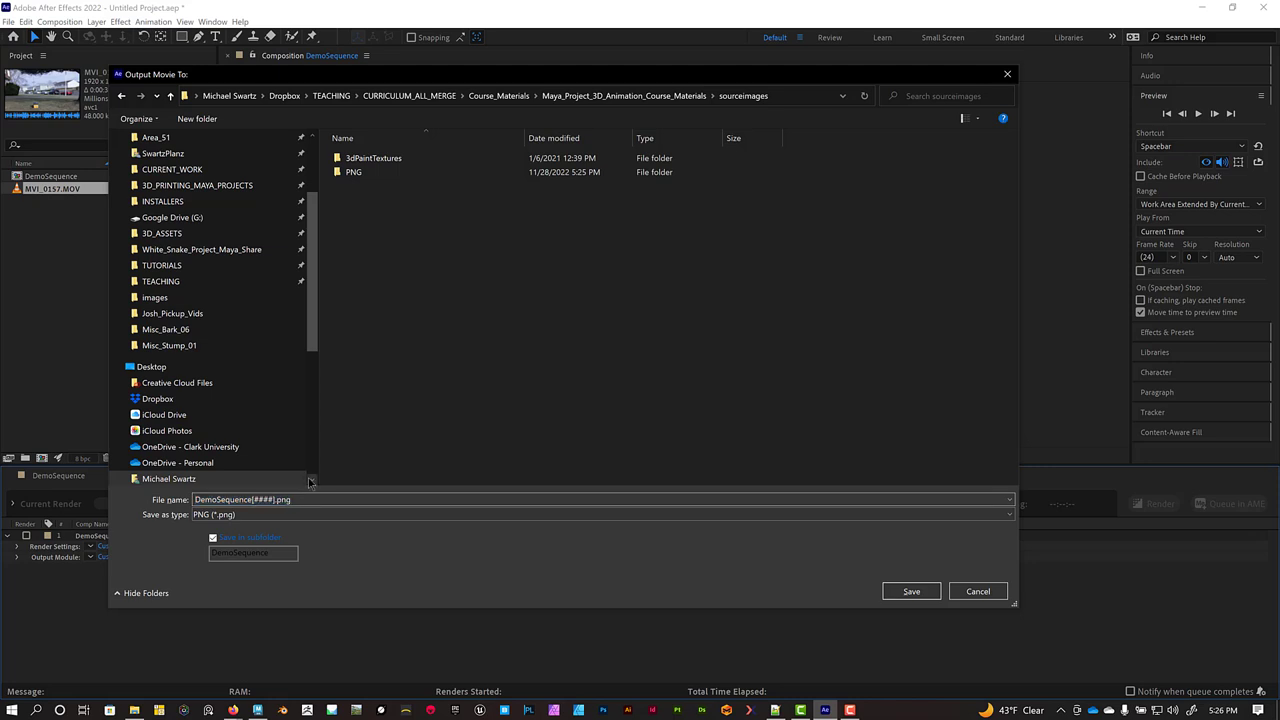
pyautogui.write('.')
pyautogui.write('#')
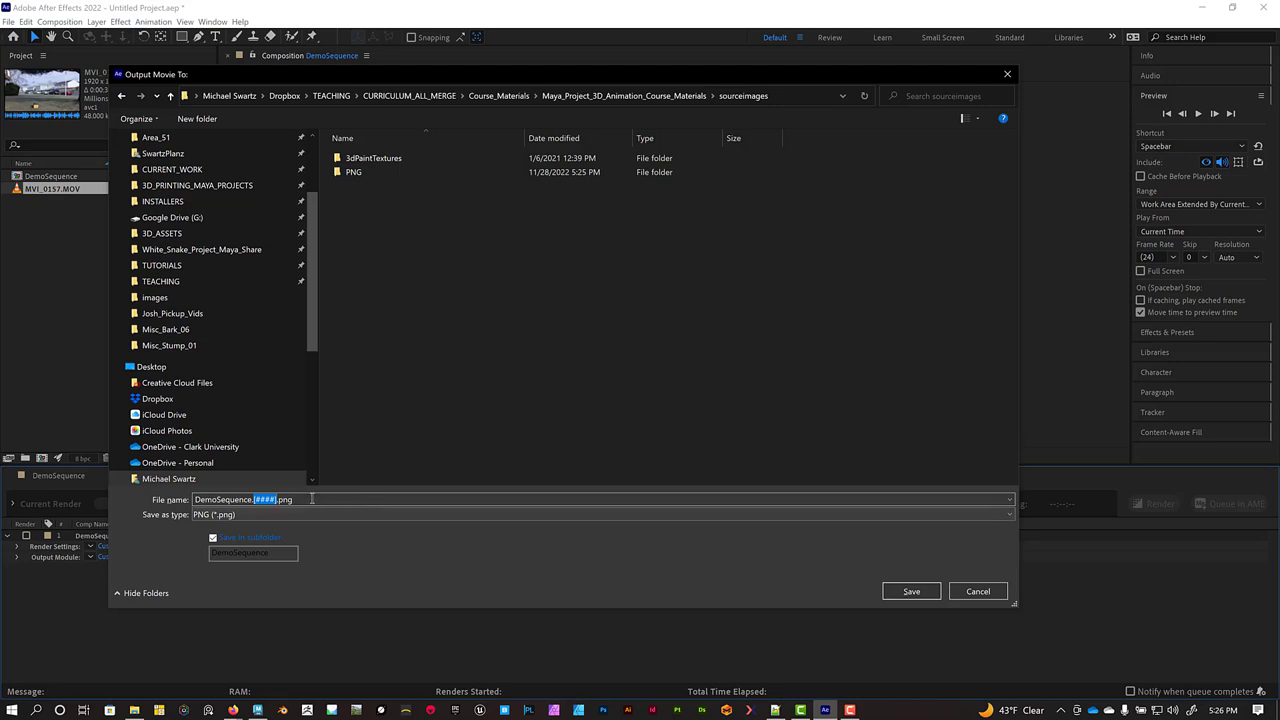
pyautogui.moveTo(312, 499); pyautogui.dragTo(278, 499)
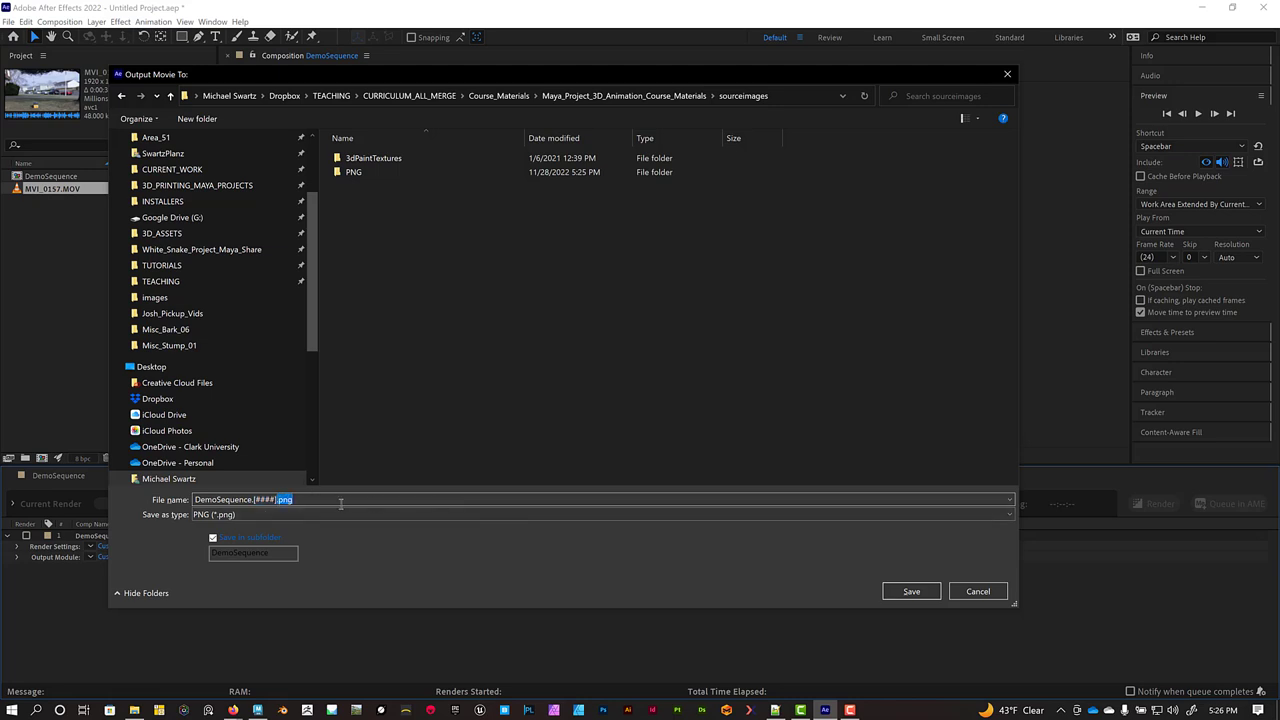
# Turn off Save in subfolder and save the output directly into the PNG folder
pyautogui.click(238, 538)
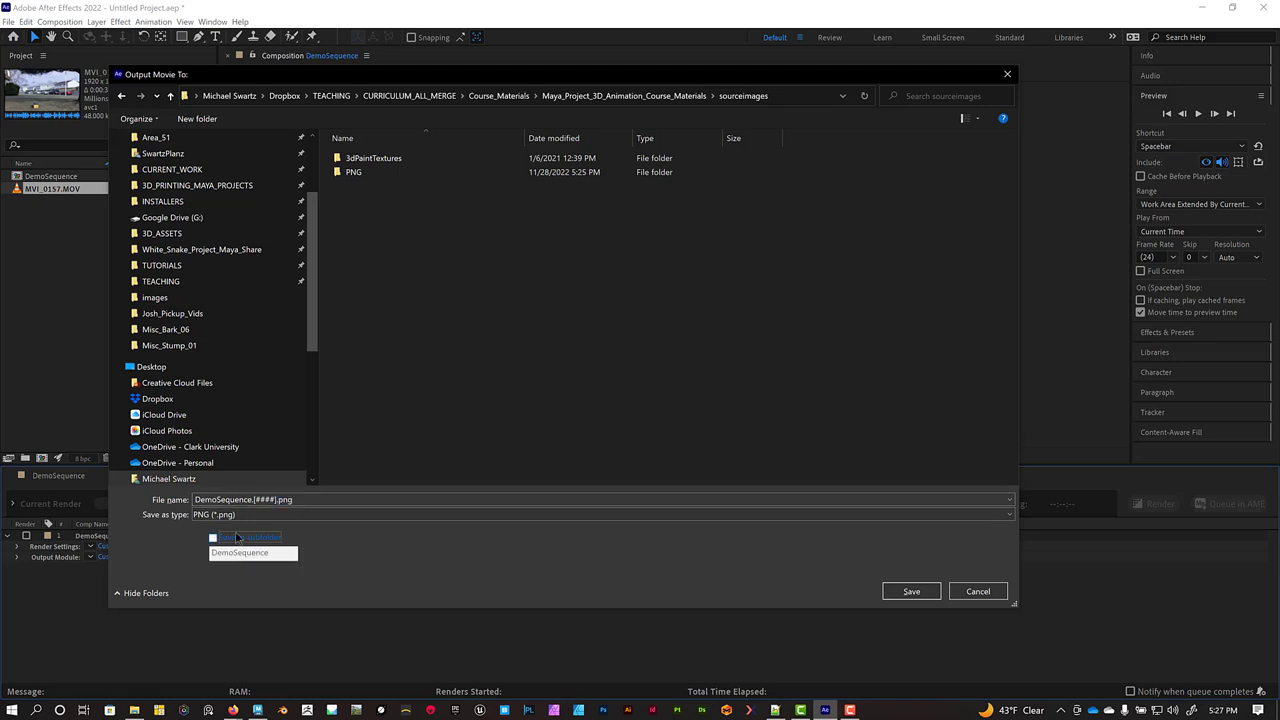
pyautogui.doubleClick(353, 172)
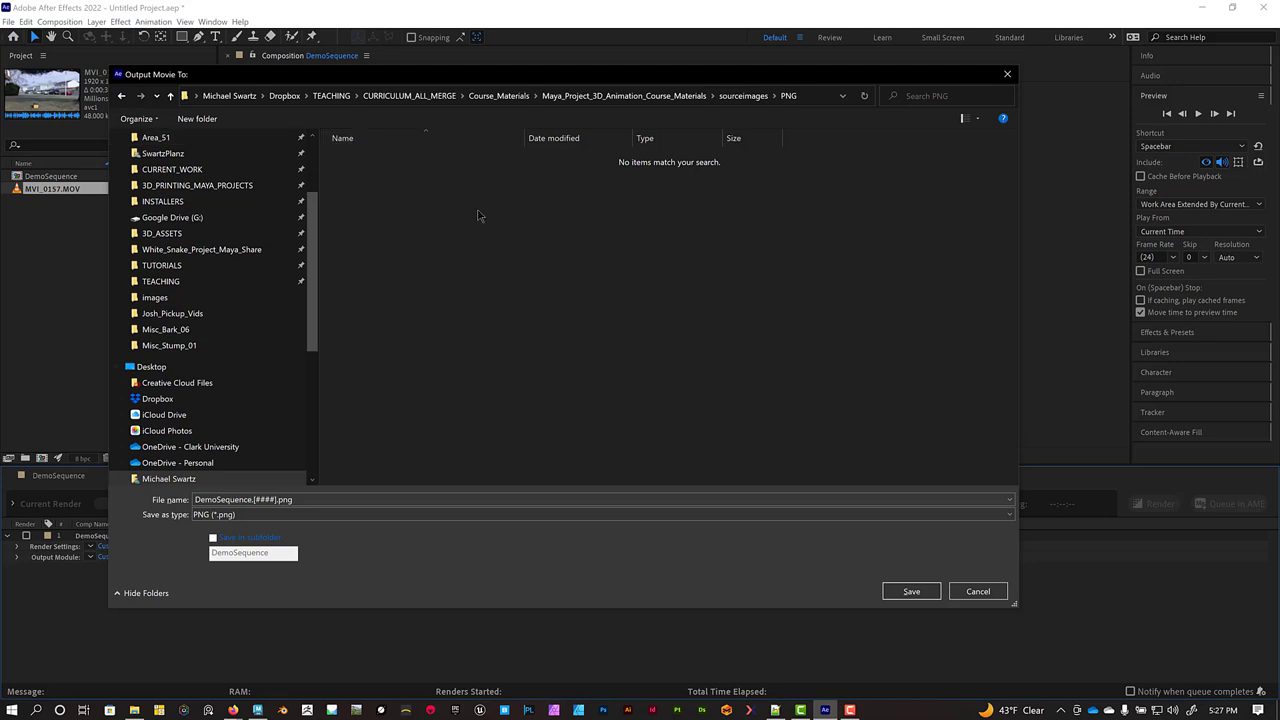
pyautogui.click(912, 591)
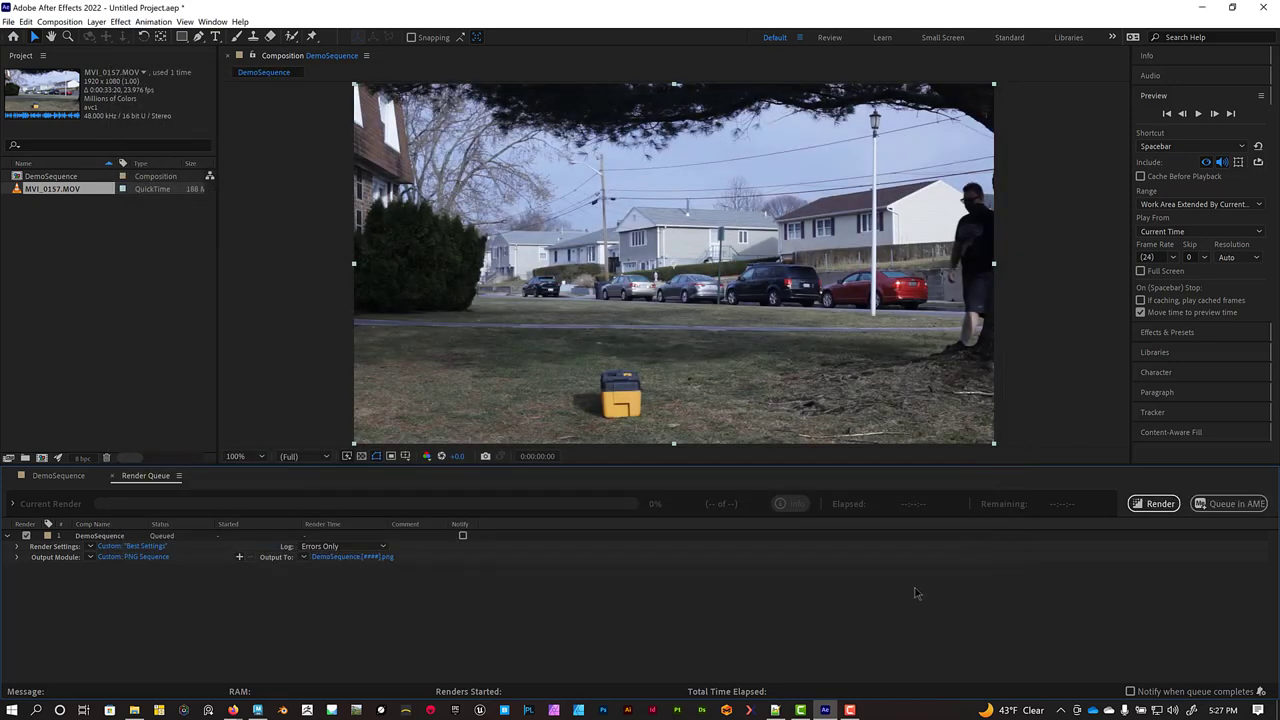
# Render DemoSequence until Done, then bring the File Explorer window forward
pyautogui.click(1158, 505)
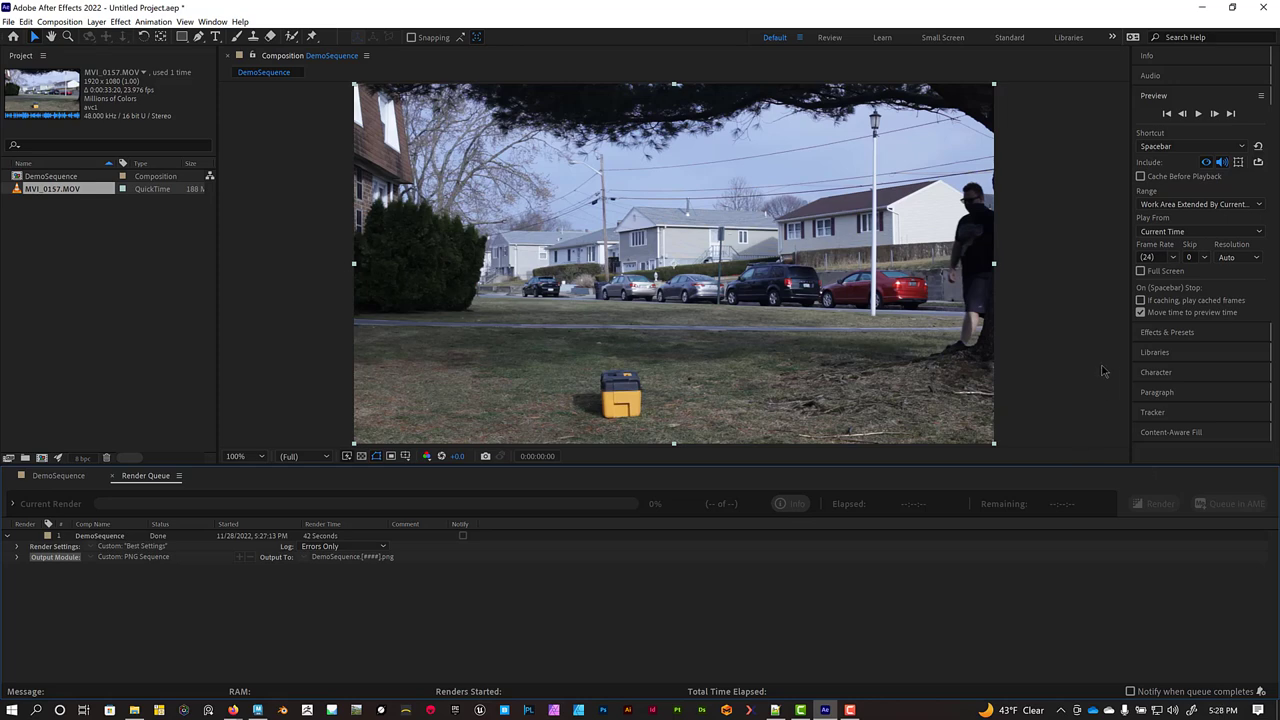
pyautogui.hotkey('alt', 'Tab')
pyautogui.click(550, 449)
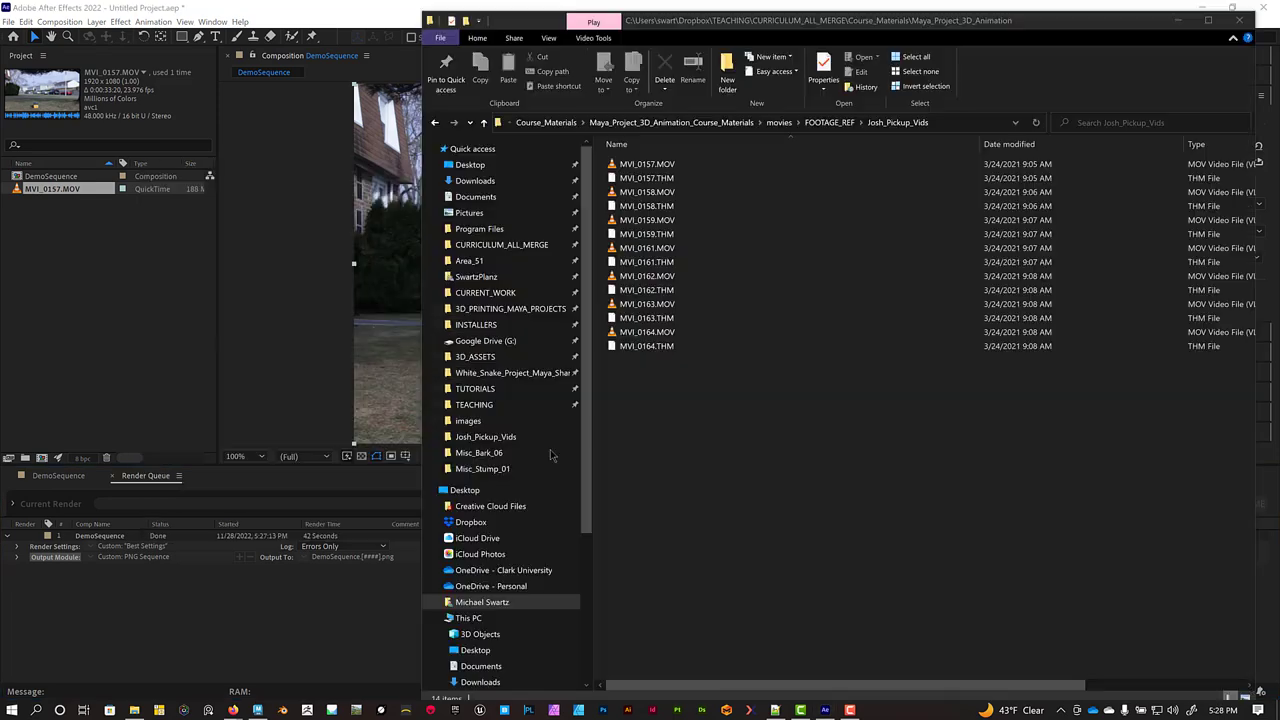
# Browse to sourceimages > PNG to check the 65 rendered DemoSequence frames, then switch to Maya
pyautogui.click(660, 122)
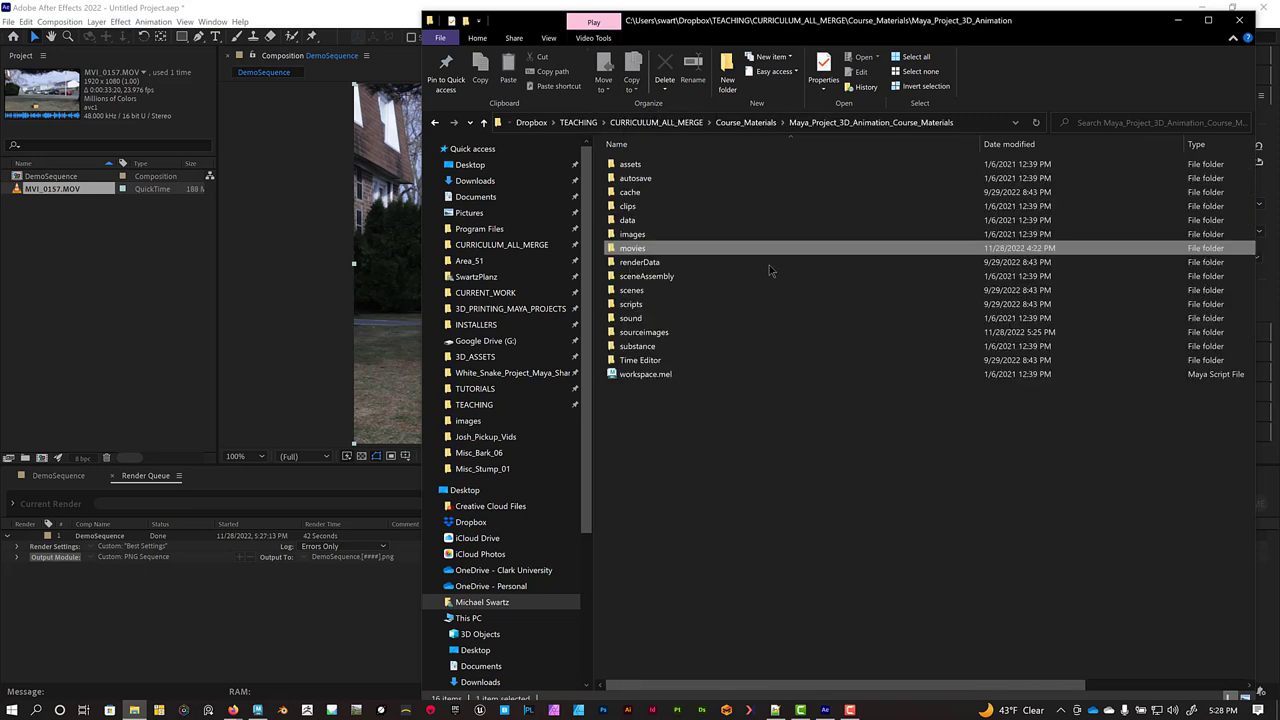
pyautogui.click(624, 334)
pyautogui.doubleClick(622, 336)
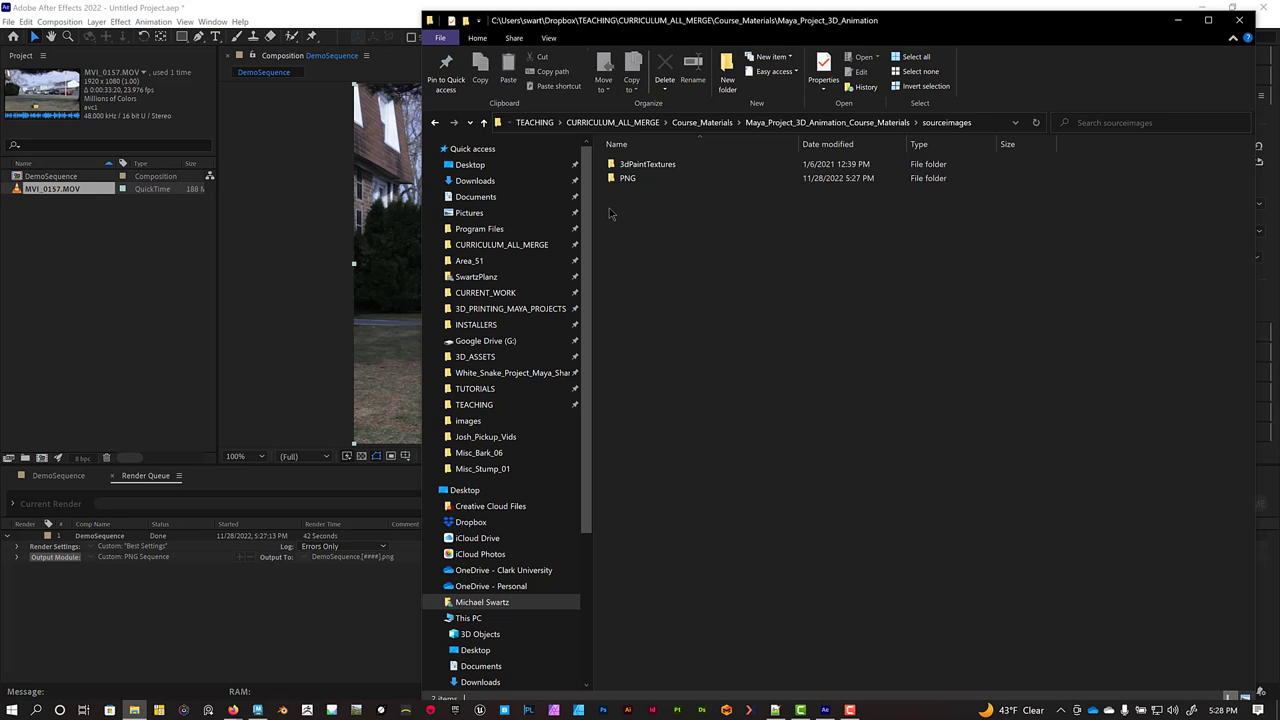
pyautogui.doubleClick(622, 178)
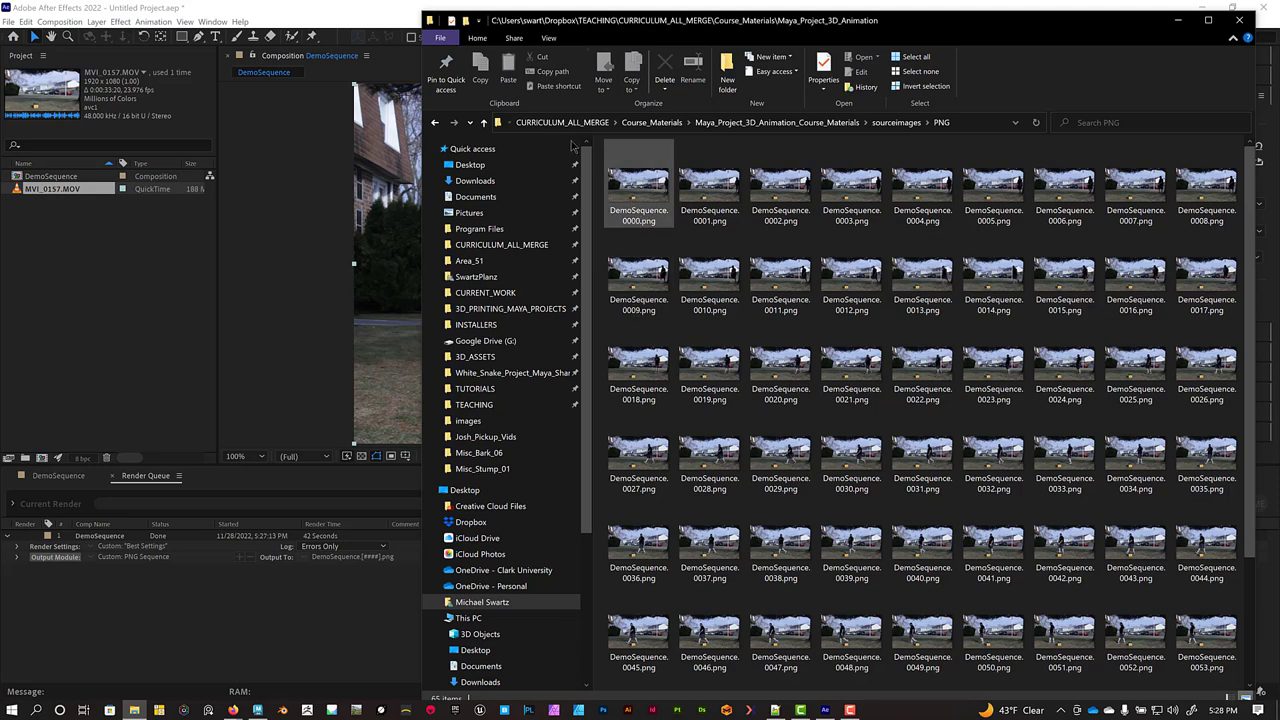
pyautogui.hotkey('alt', 'Tab')
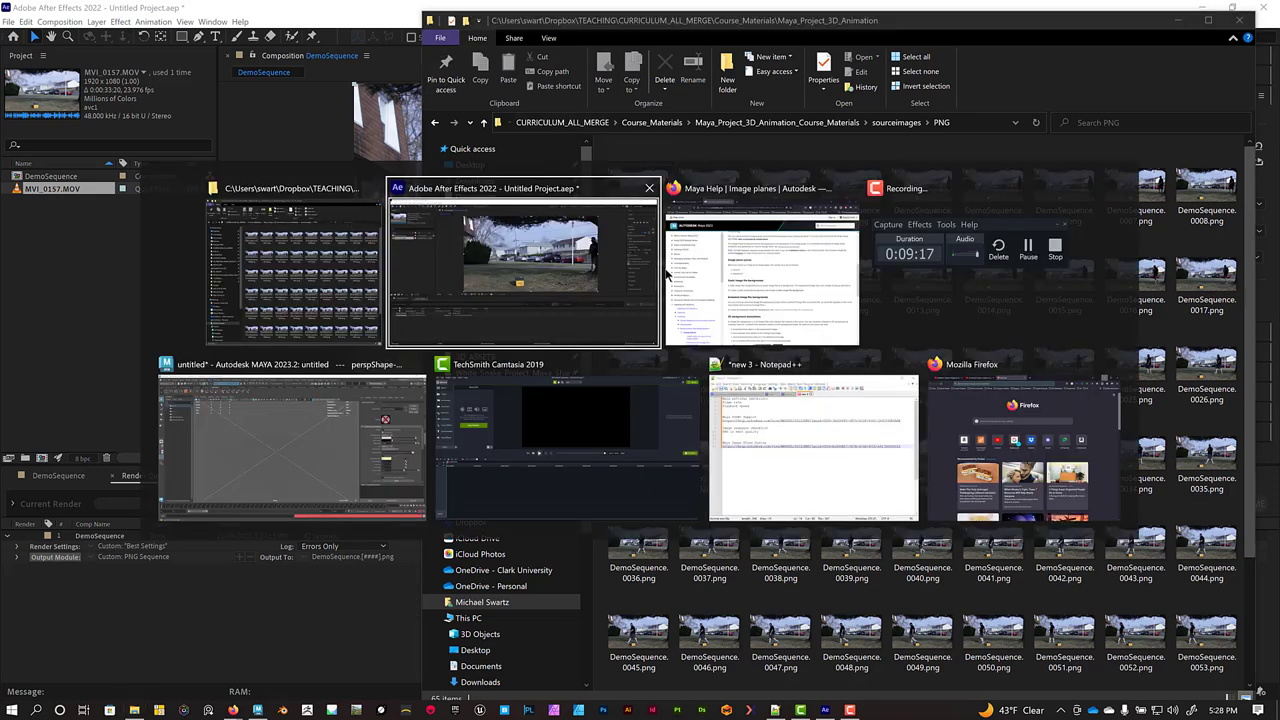
# Start a new empty Maya scene without saving the current one
pyautogui.click(278, 459)
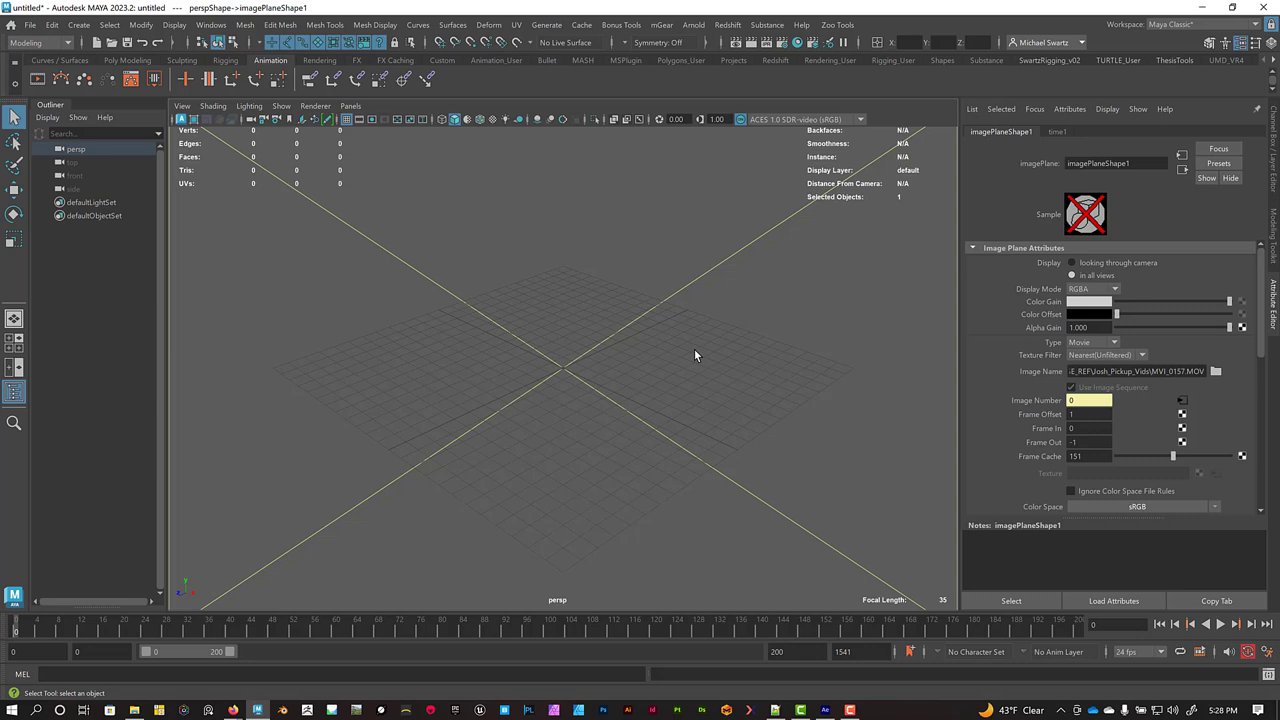
pyautogui.click(694, 349)
pyautogui.hotkey('ctrl', 'n')
pyautogui.click(651, 365)
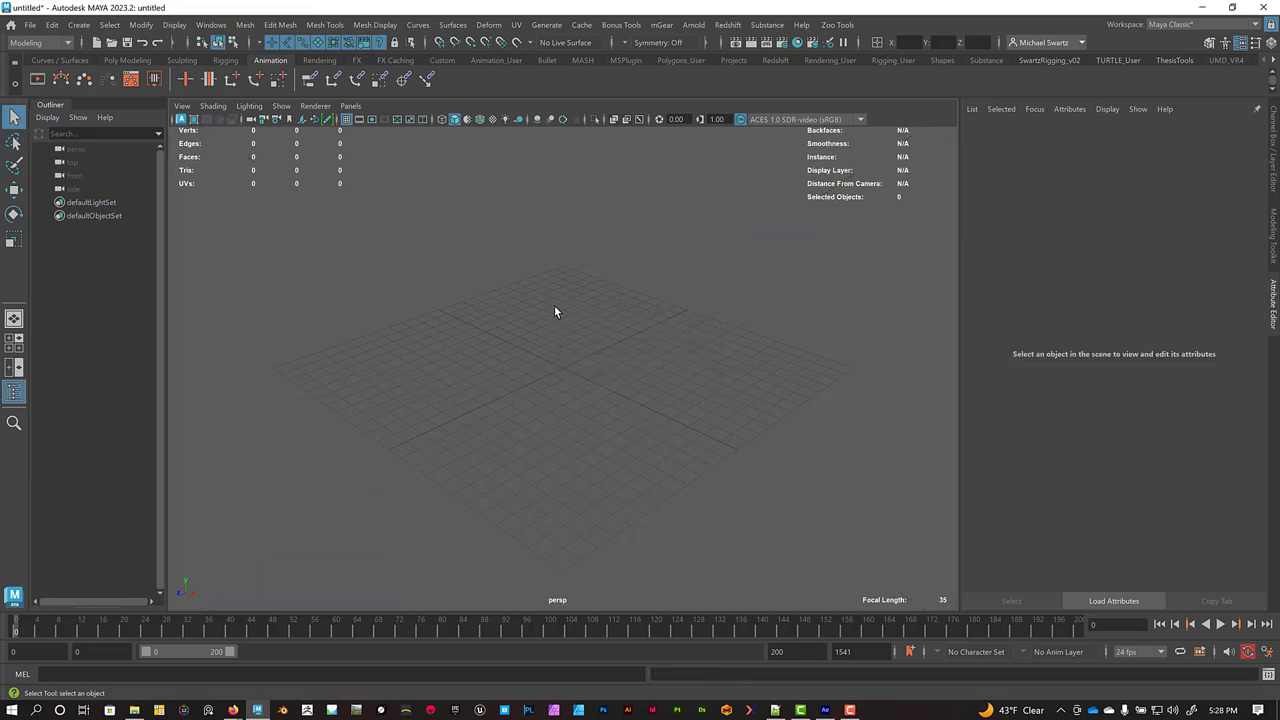
# Create a new camera, camera1, and look through it in the viewport
pyautogui.click(79, 25)
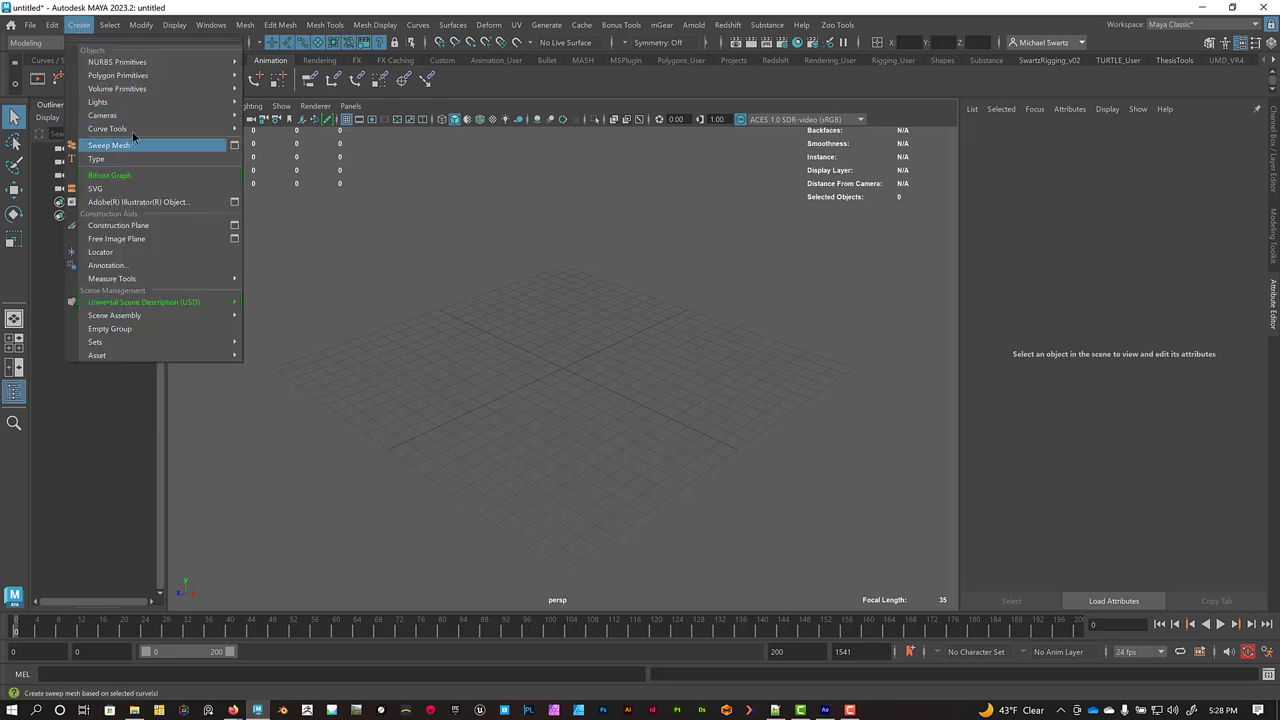
pyautogui.moveTo(132, 128)
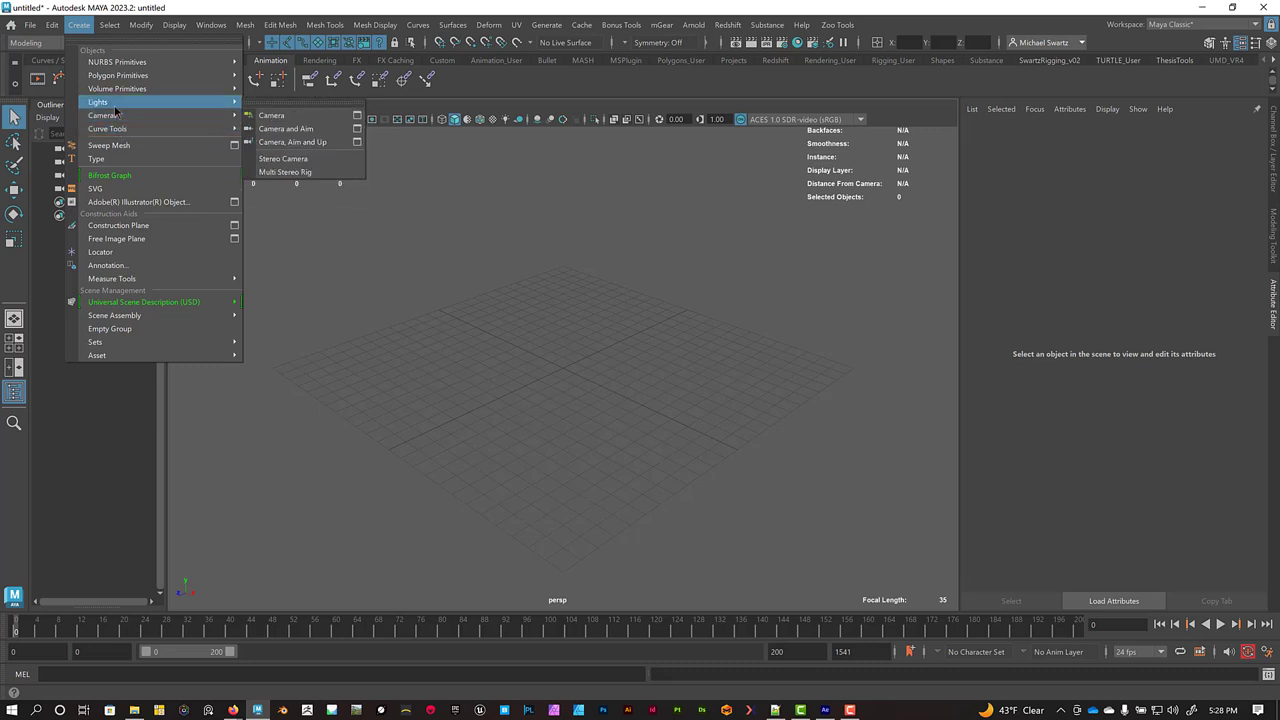
pyautogui.click(305, 121)
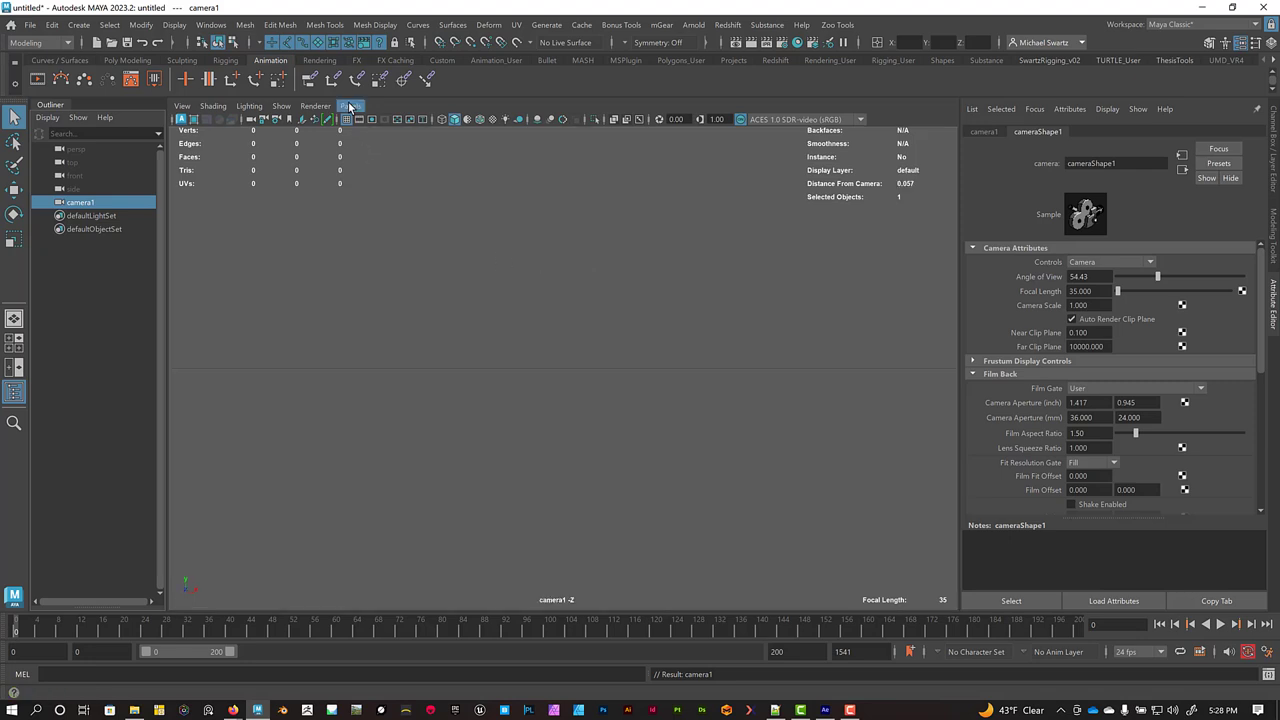
pyautogui.click(349, 106)
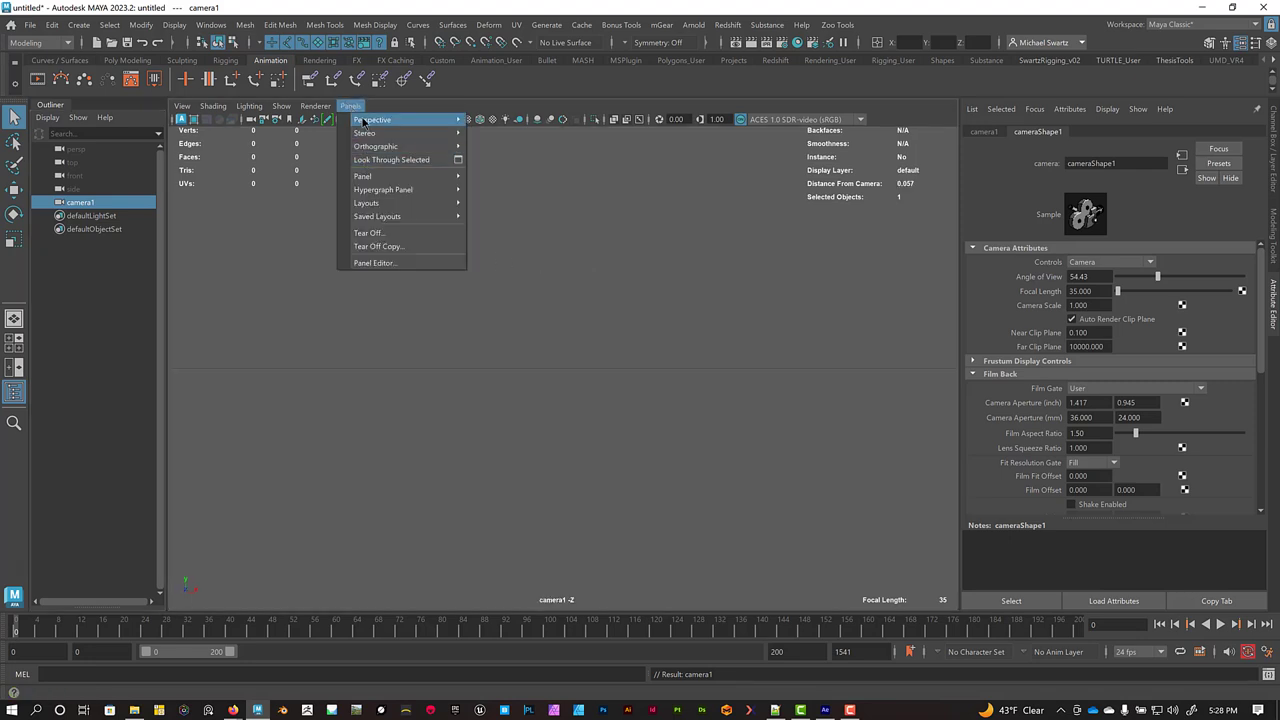
pyautogui.moveTo(366, 121)
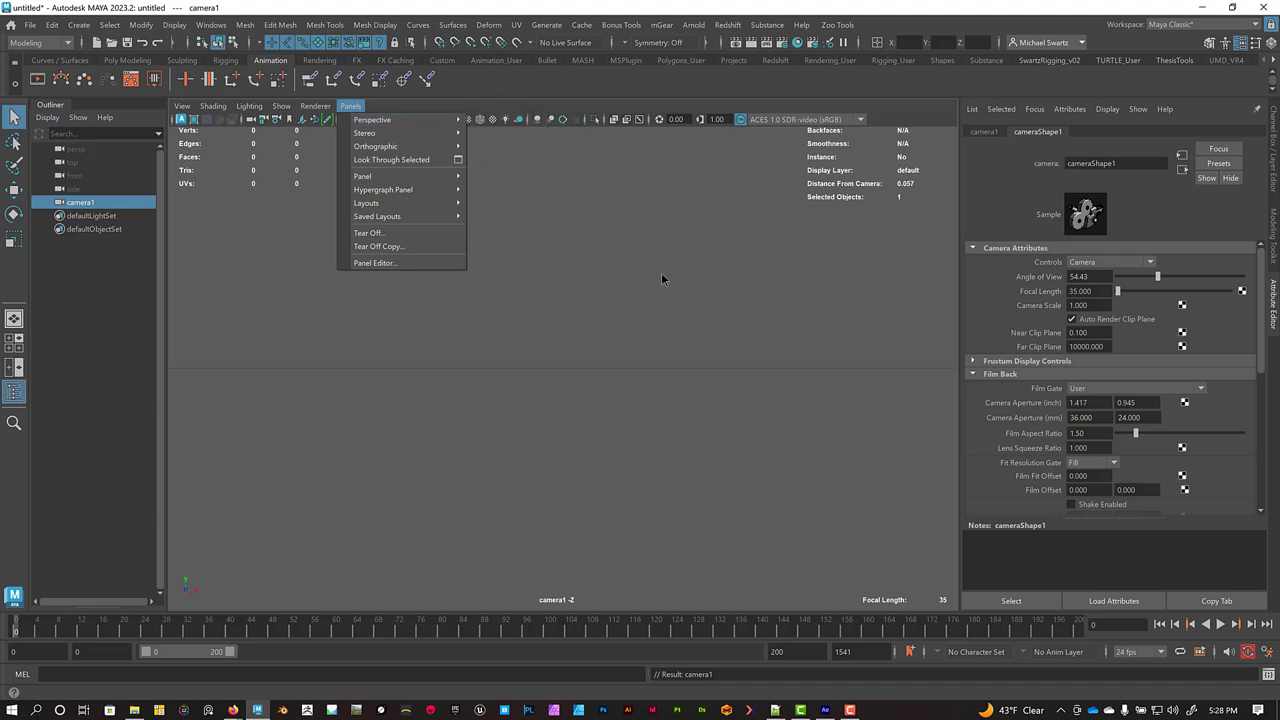
pyautogui.click(345, 127)
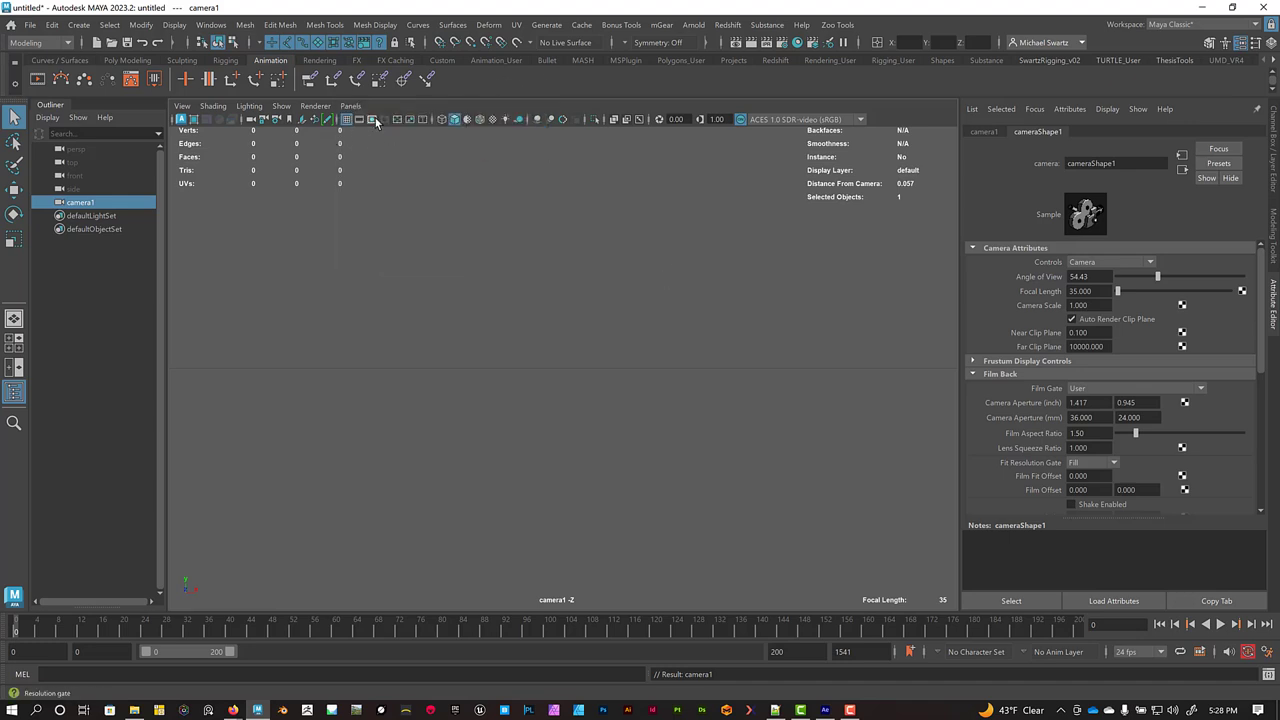
# Show the resolution gate and load sourceimages/PNG/DemoSequence.0000.png as camera1's image plane
pyautogui.click(373, 120)
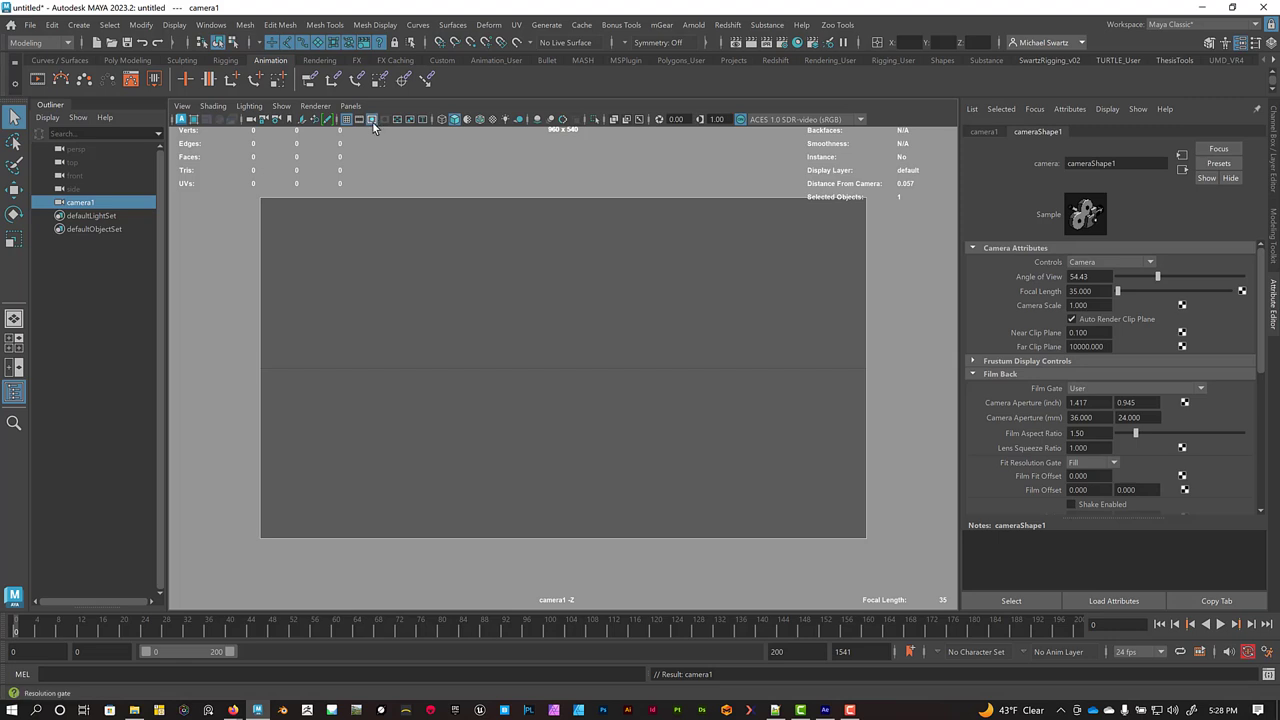
pyautogui.click(183, 106)
pyautogui.moveTo(205, 404)
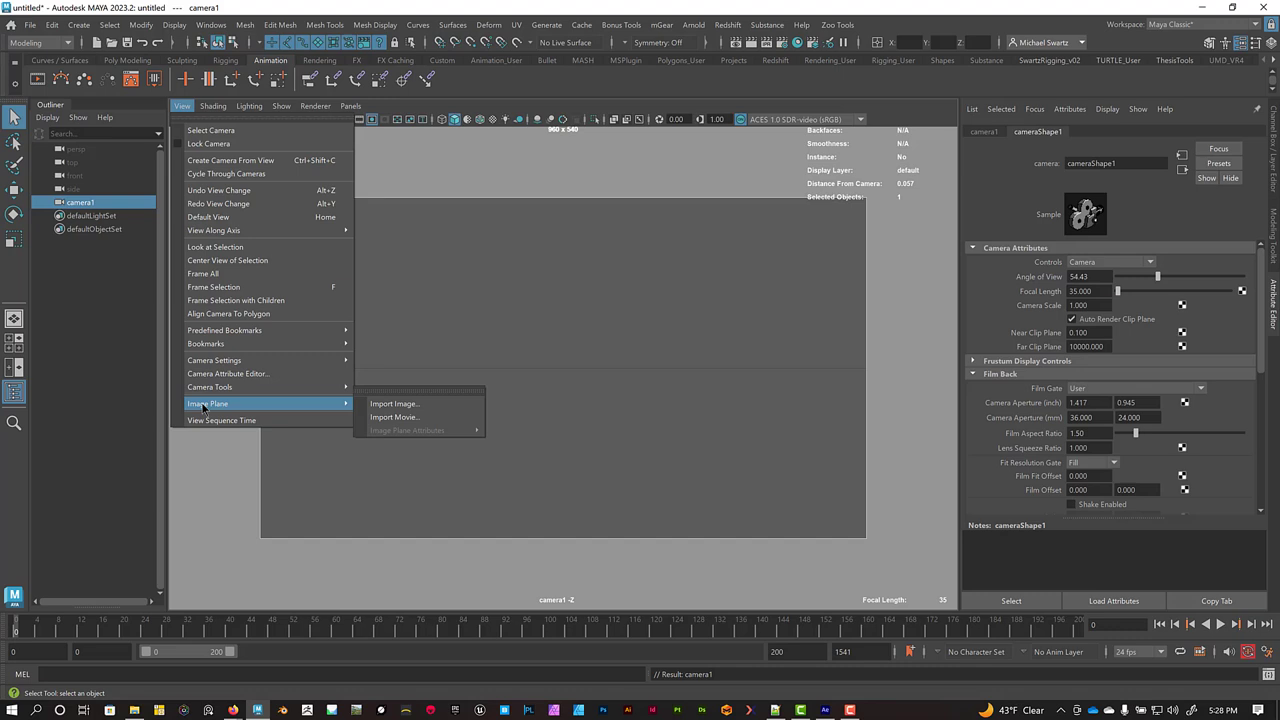
pyautogui.click(393, 404)
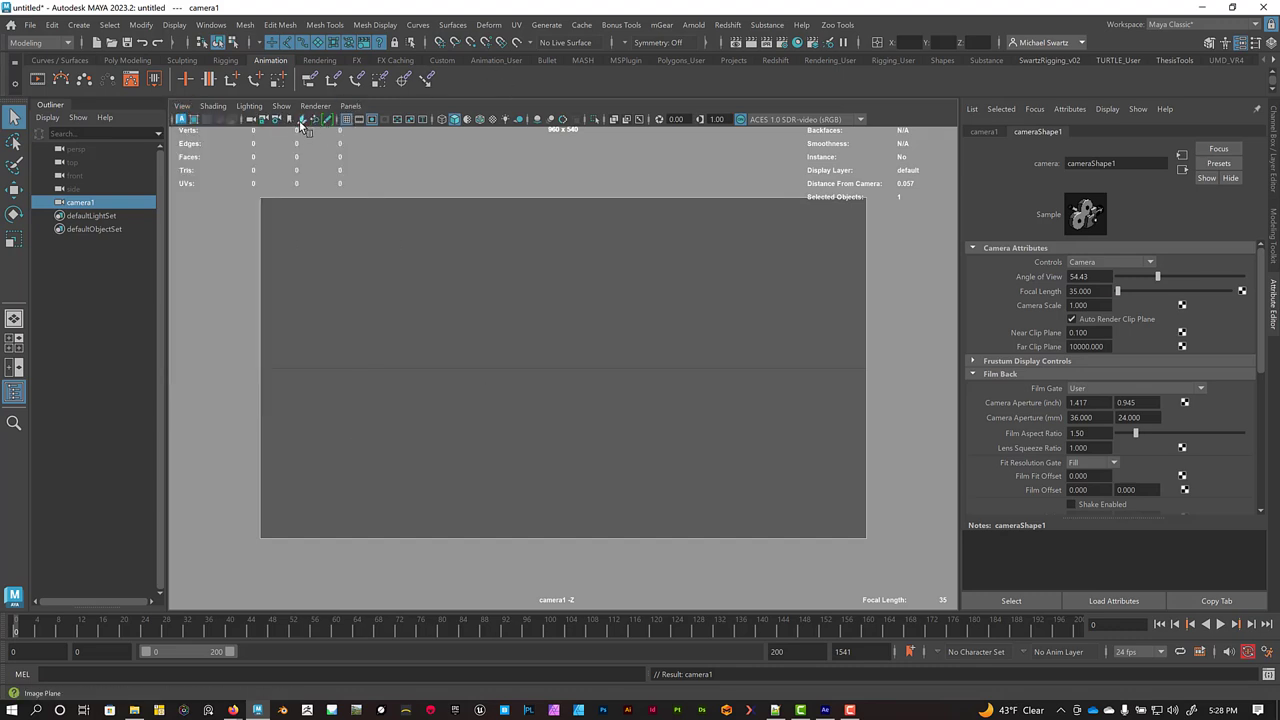
pyautogui.click(303, 123)
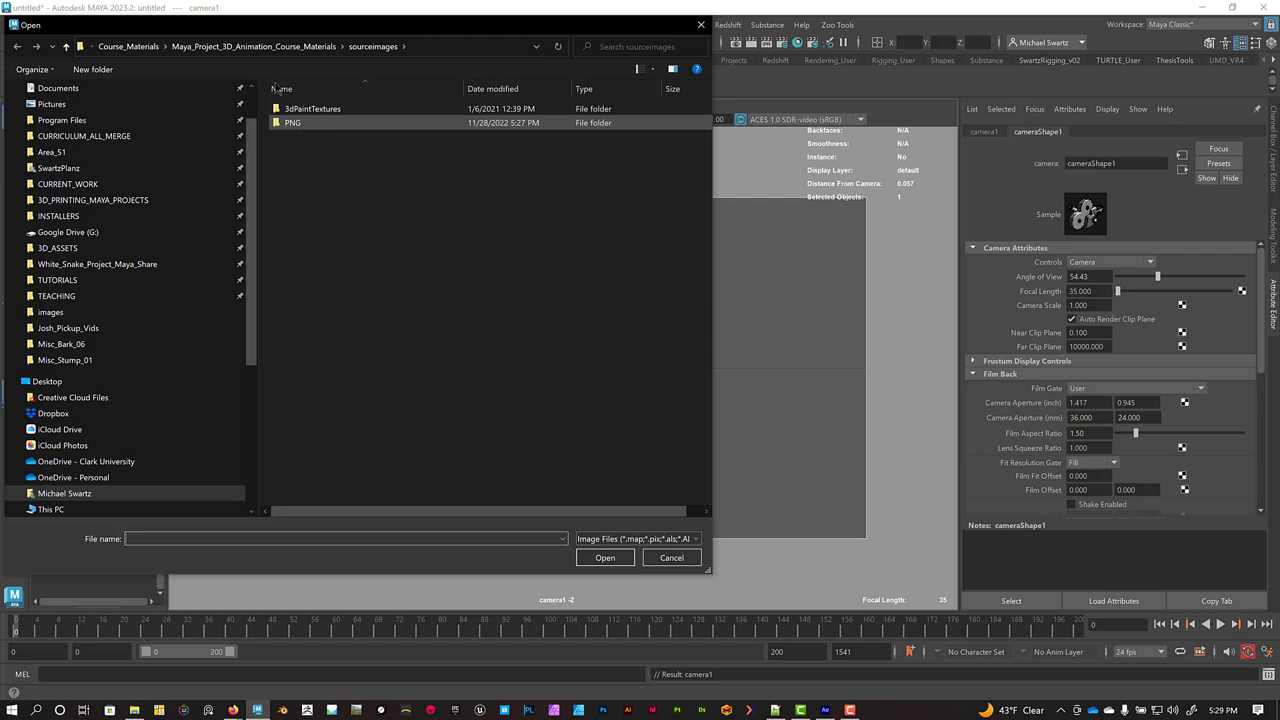
pyautogui.moveTo(250, 25); pyautogui.dragTo(481, 68)
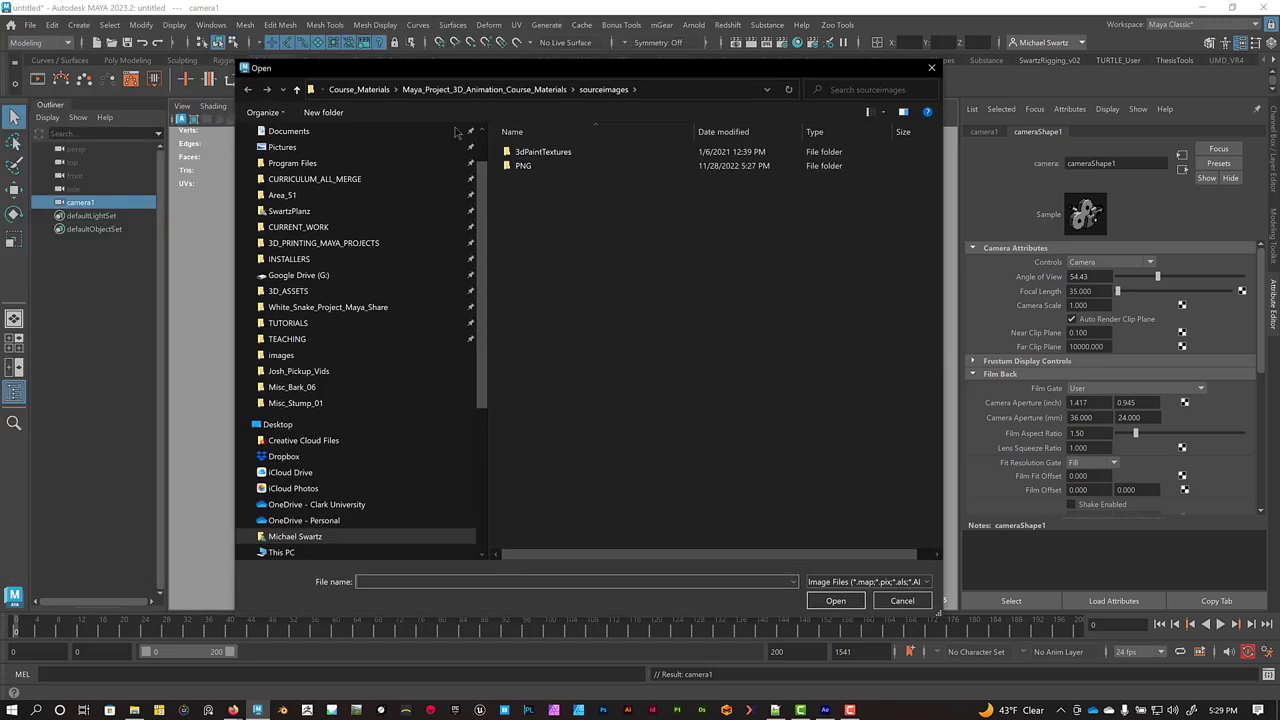
pyautogui.doubleClick(512, 166)
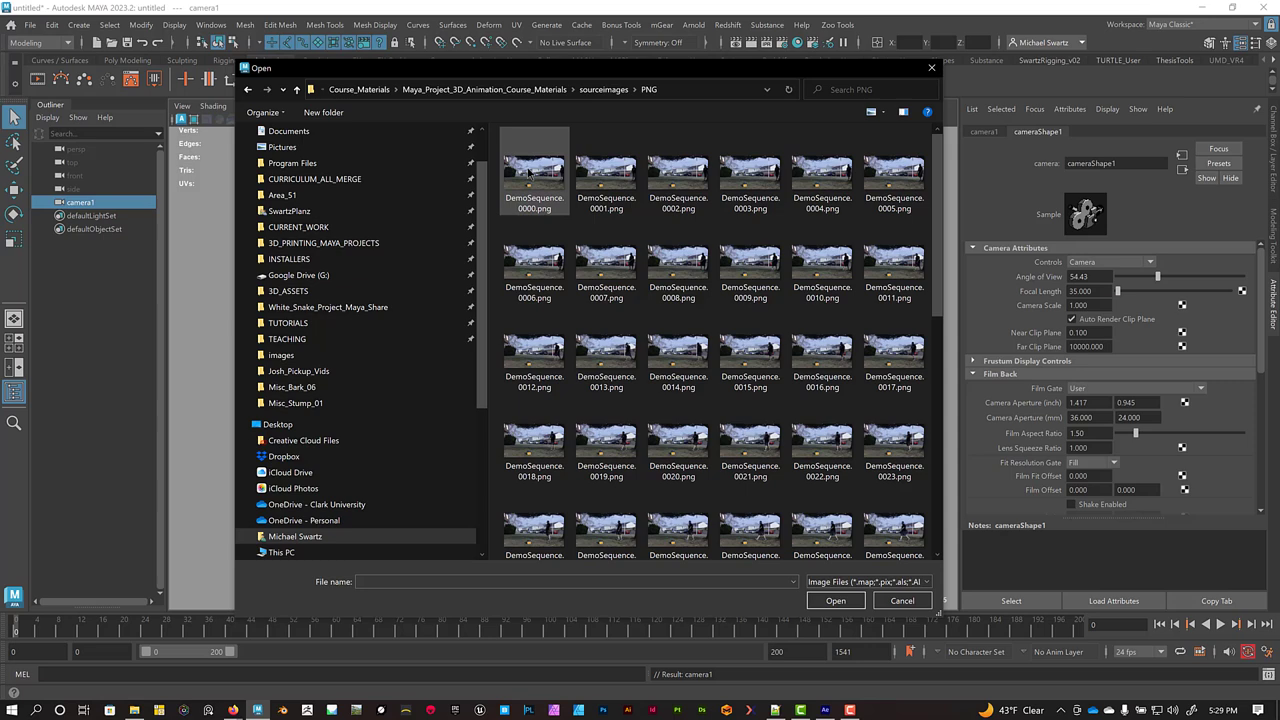
pyautogui.doubleClick(532, 174)
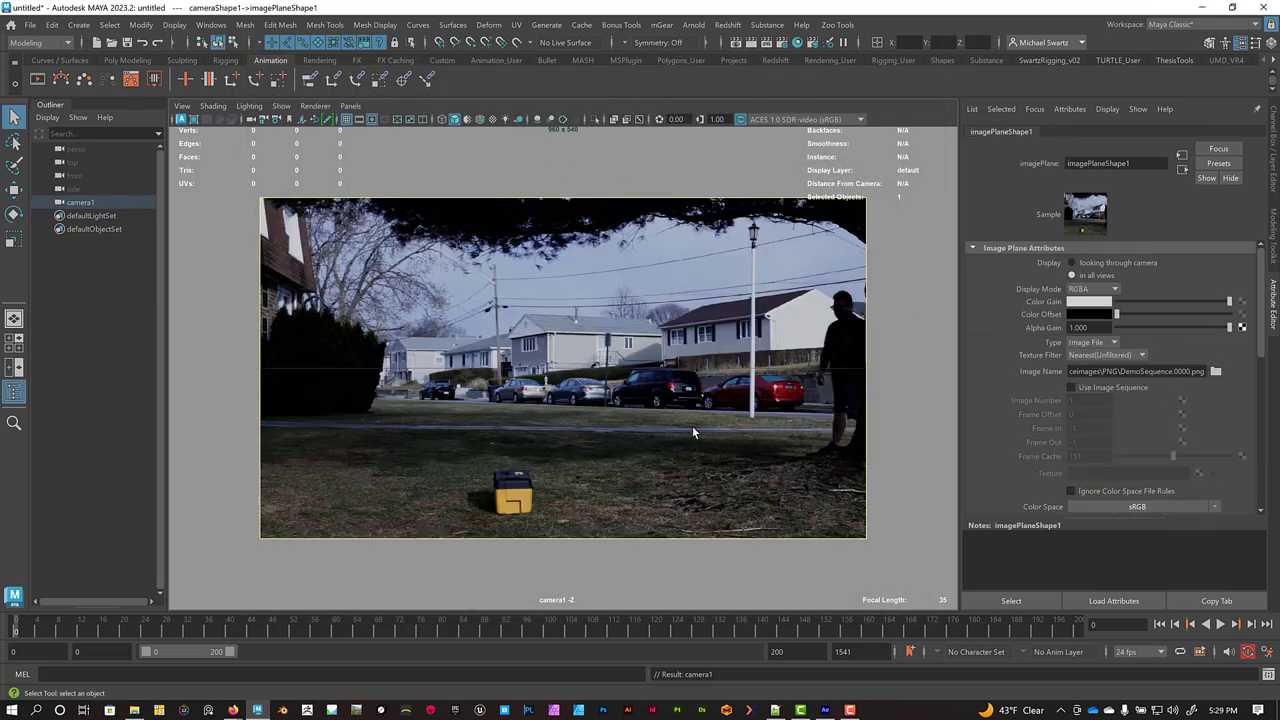
# Turn on Use Image Sequence for imagePlaneShape1 and scrub the timeline to confirm the plate advances
pyautogui.moveTo(176, 626)
pyautogui.mouseDown()
pyautogui.moveTo(245, 626)
pyautogui.moveTo(15, 626)
pyautogui.mouseUp()
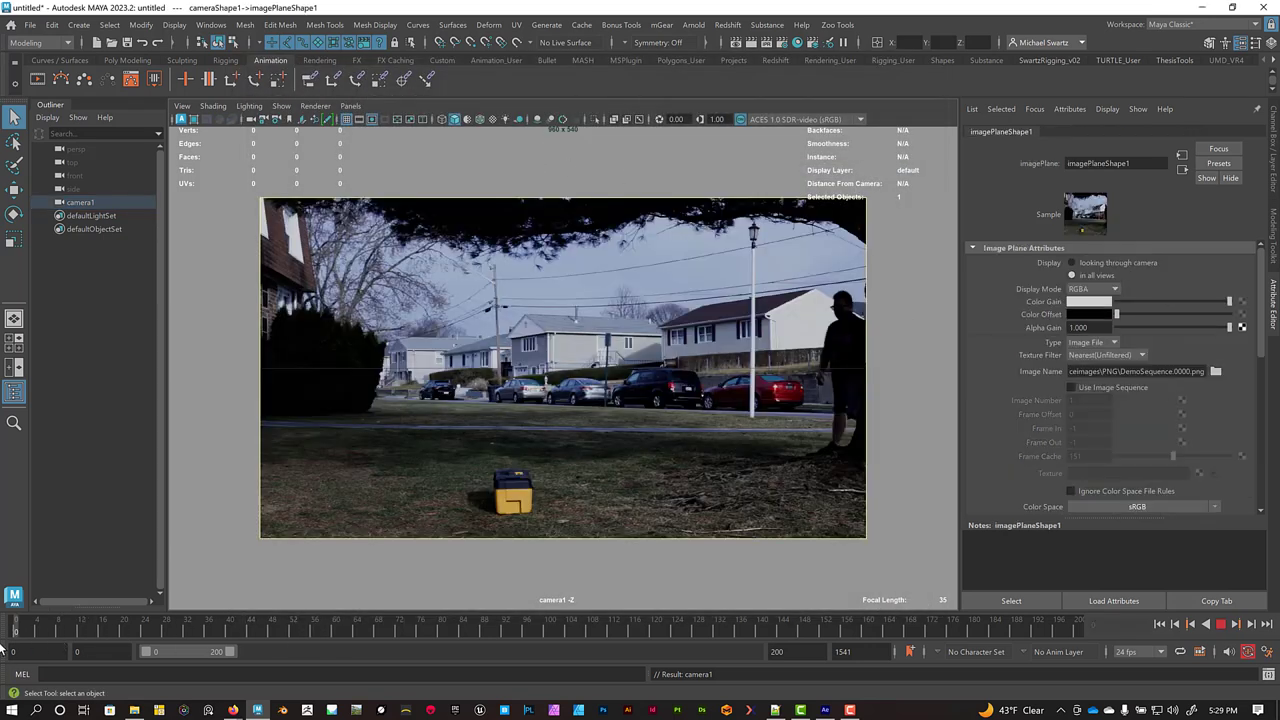
pyautogui.click(1092, 391)
pyautogui.hotkey('alt', 'v')
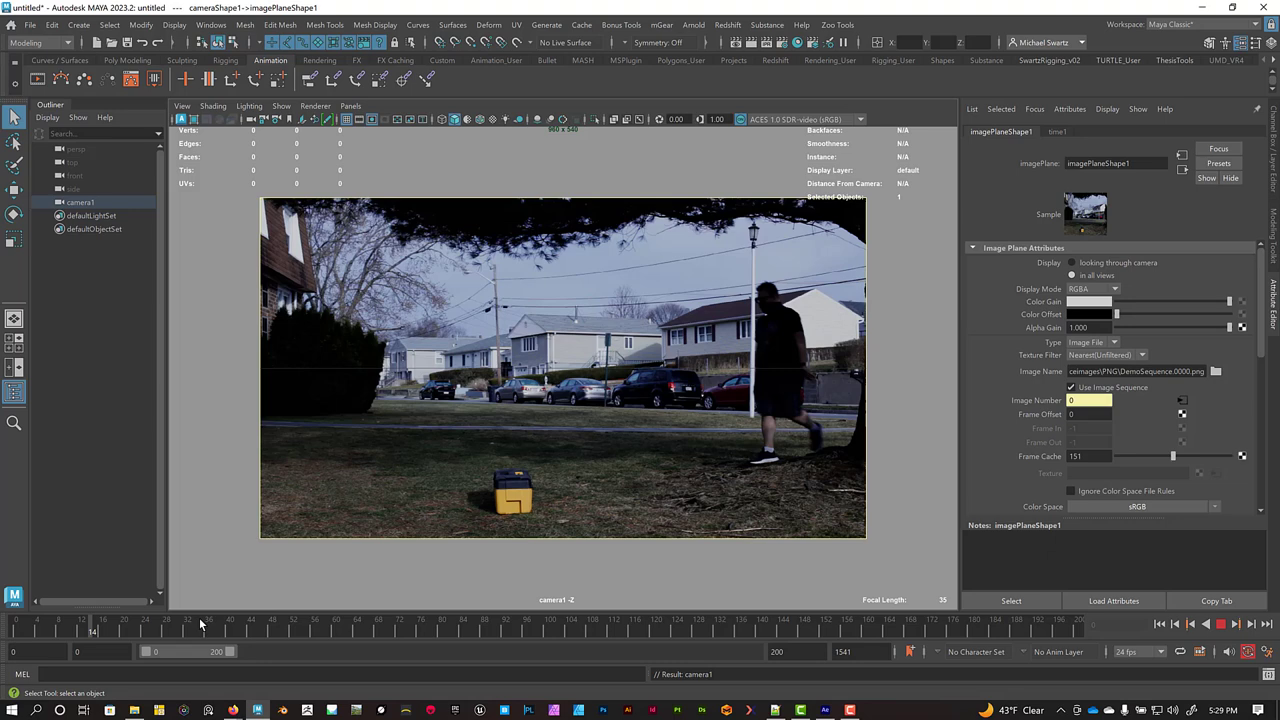
pyautogui.moveTo(199, 626)
pyautogui.mouseDown()
pyautogui.moveTo(443, 627)
pyautogui.moveTo(84, 634)
pyautogui.moveTo(145, 630)
pyautogui.mouseUp()
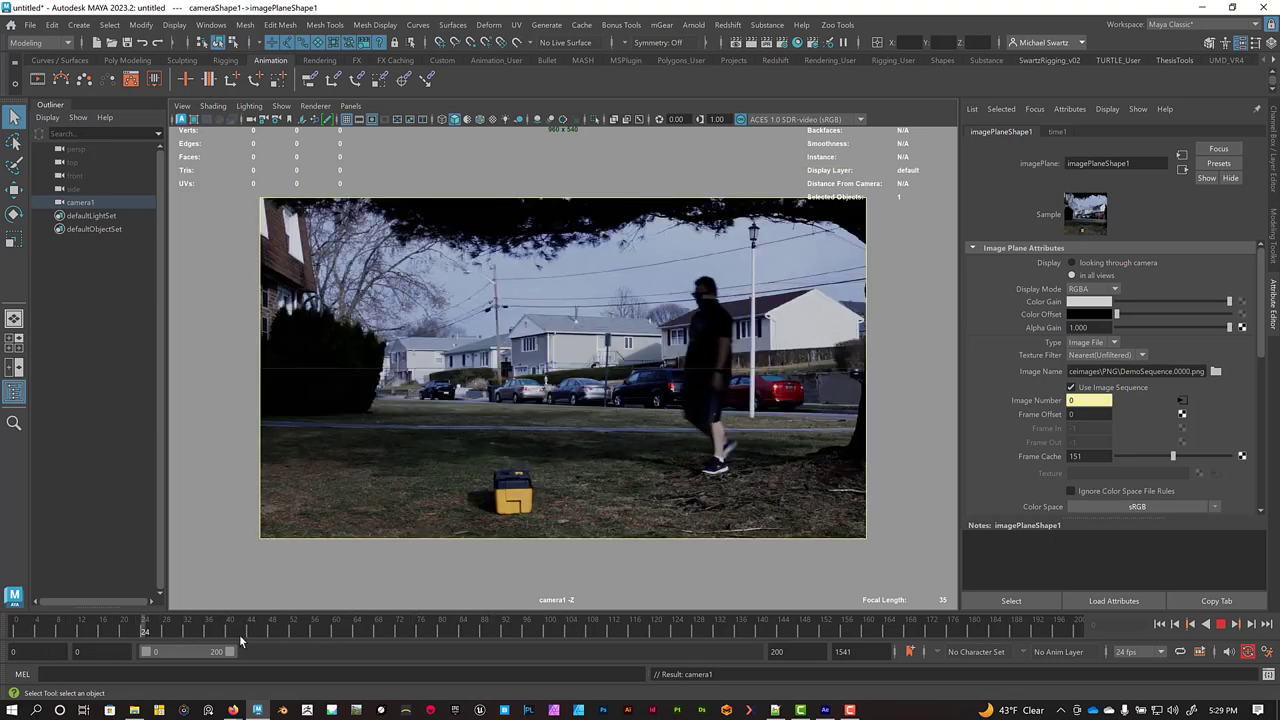
pyautogui.moveTo(239, 634)
pyautogui.mouseDown()
pyautogui.moveTo(369, 632)
pyautogui.moveTo(42, 630)
pyautogui.moveTo(150, 642)
pyautogui.moveTo(85, 642)
pyautogui.moveTo(105, 645)
pyautogui.moveTo(16, 635)
pyautogui.mouseUp()
pyautogui.keyDown('alt'); pyautogui.moveTo(586, 420); pyautogui.dragTo(400, 420, button='right'); pyautogui.keyUp('alt')
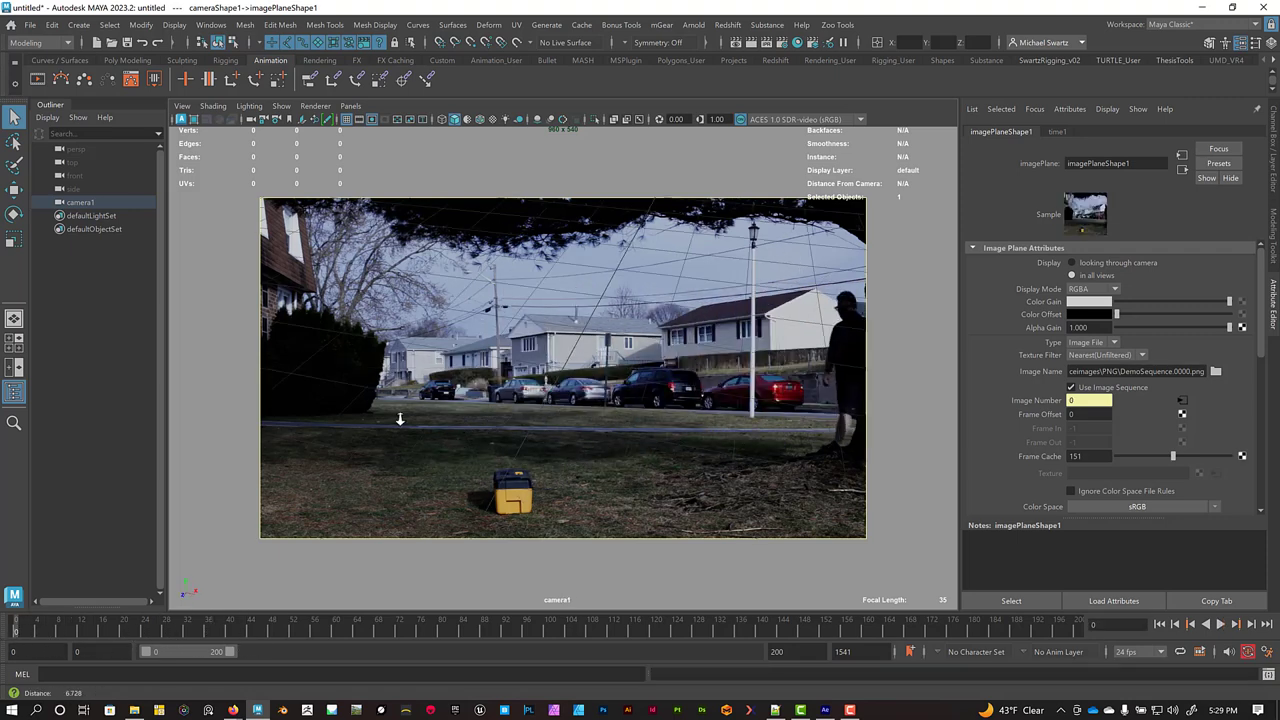
pyautogui.keyDown('alt'); pyautogui.moveTo(400, 420); pyautogui.dragTo(655, 436, button='middle'); pyautogui.keyUp('alt')
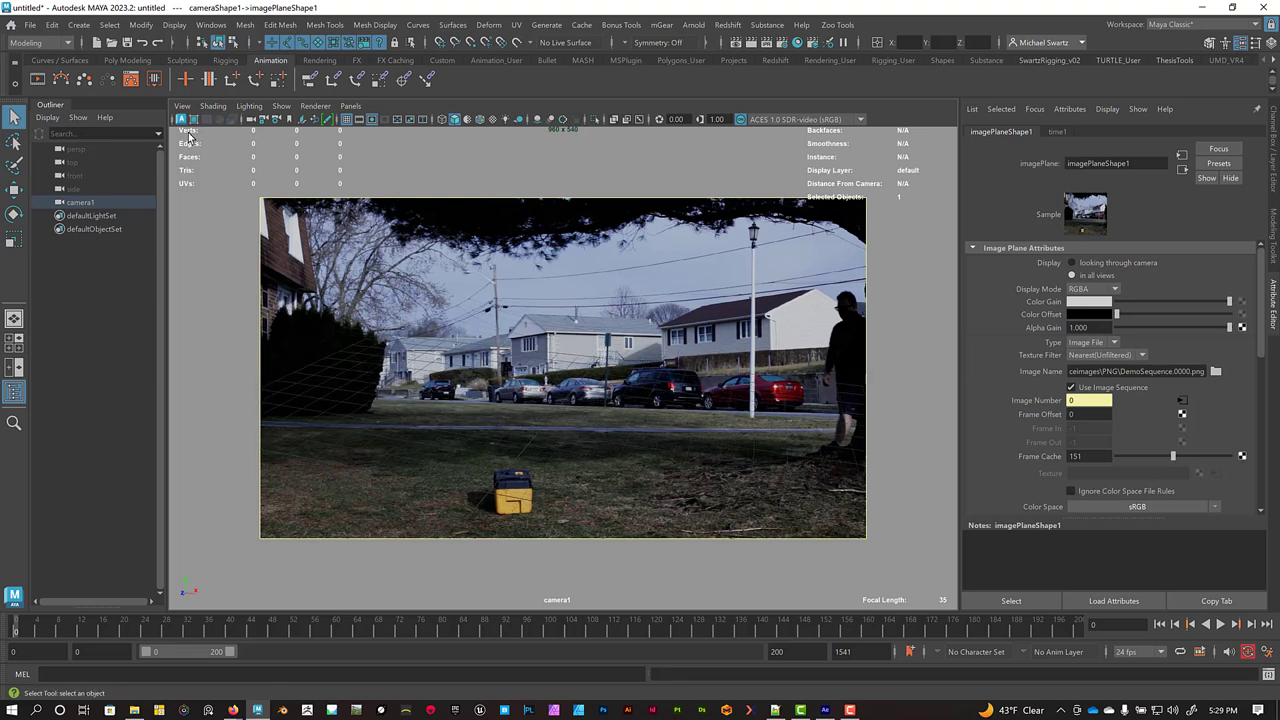
pyautogui.click(29, 25)
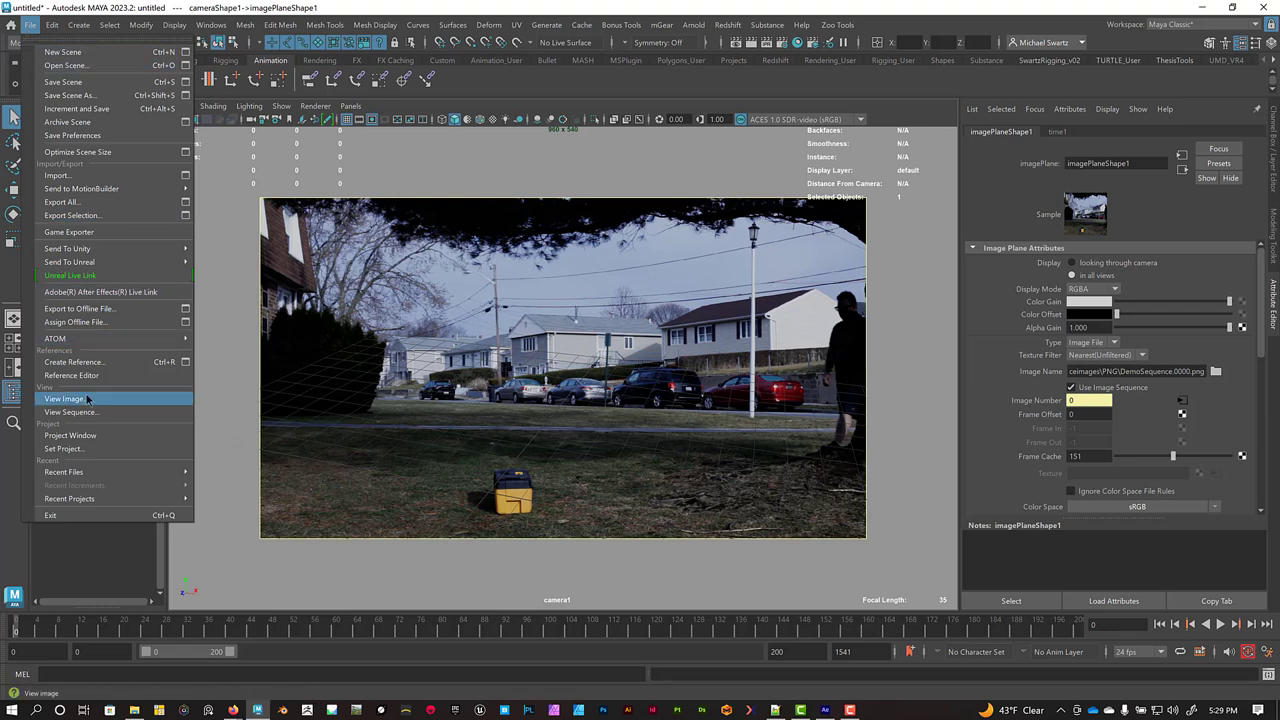
# Create a reference to iron_rig_v29.mb from the scenes/REF/iron folder
pyautogui.click(75, 363)
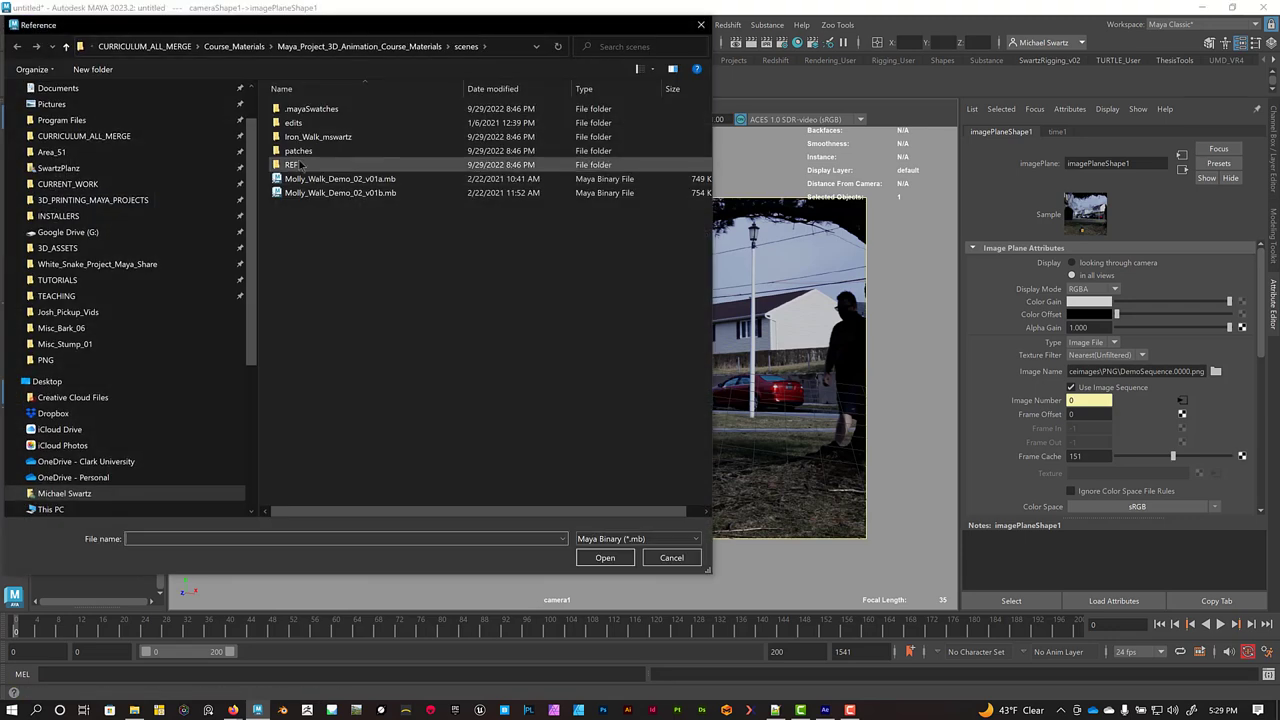
pyautogui.doubleClick(293, 122)
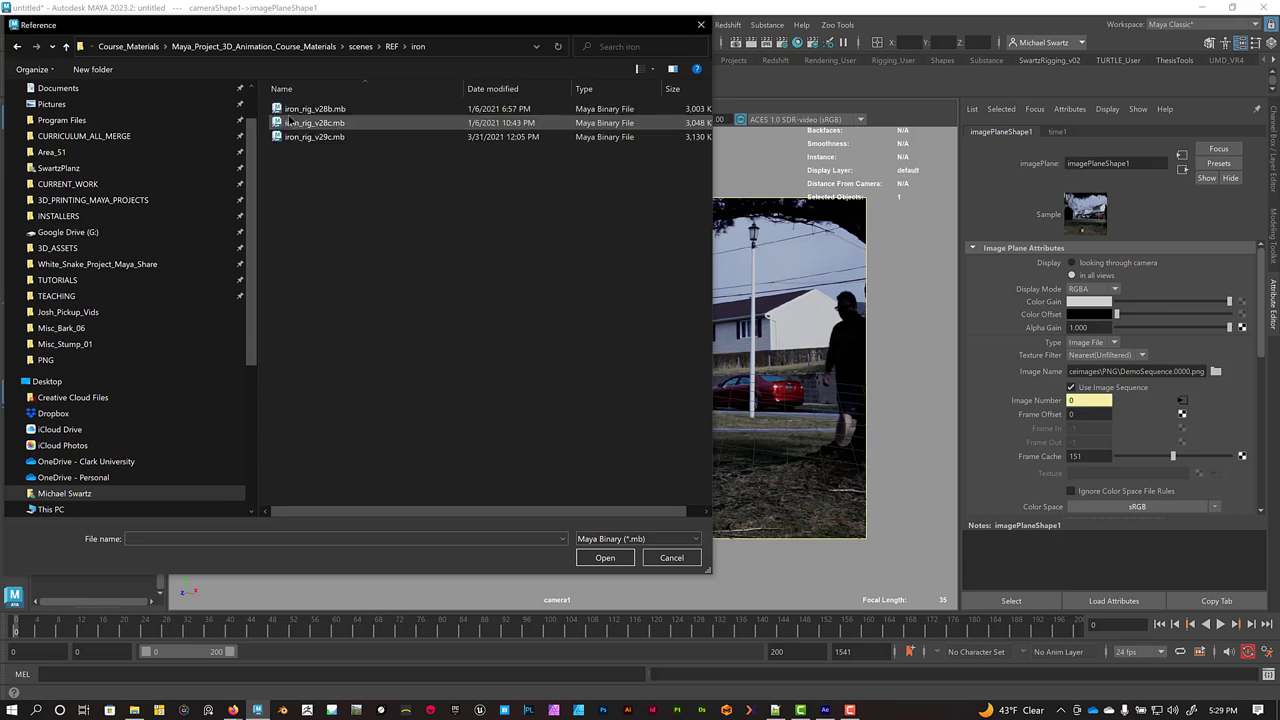
pyautogui.doubleClick(327, 136)
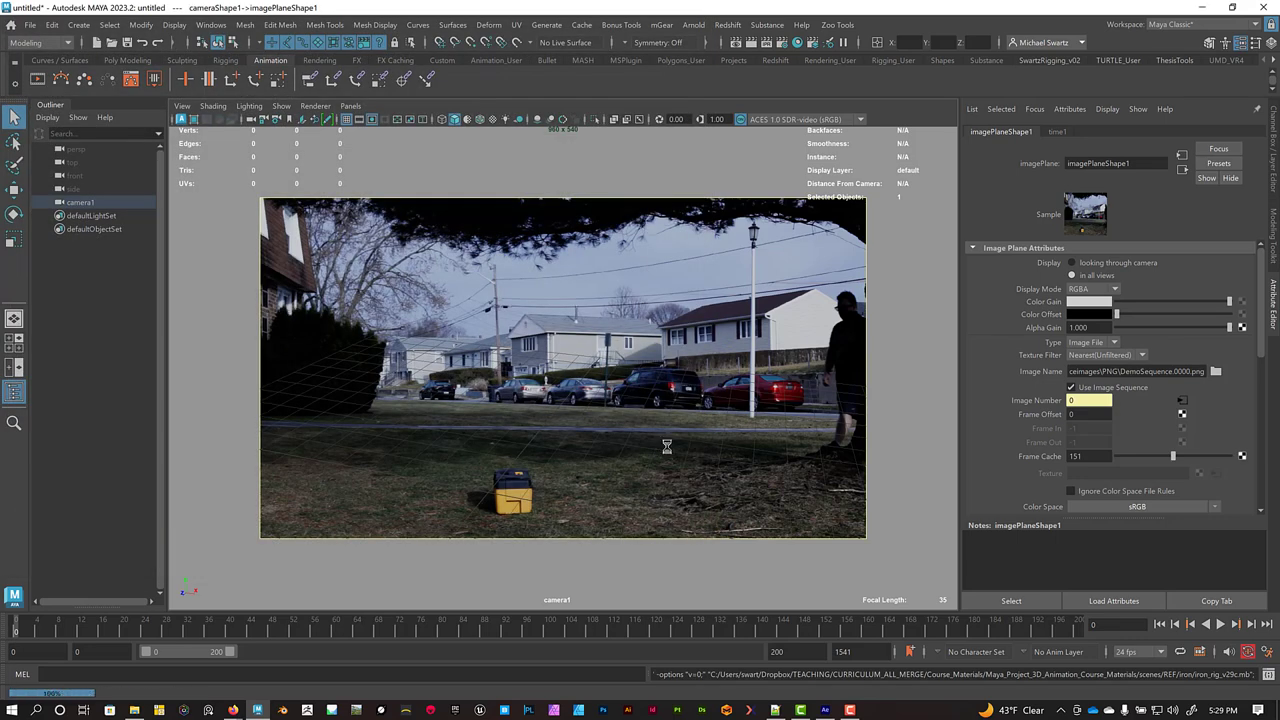
pyautogui.keyDown('alt'); pyautogui.moveTo(816, 469); pyautogui.dragTo(520, 465, button='right'); pyautogui.keyUp('alt')
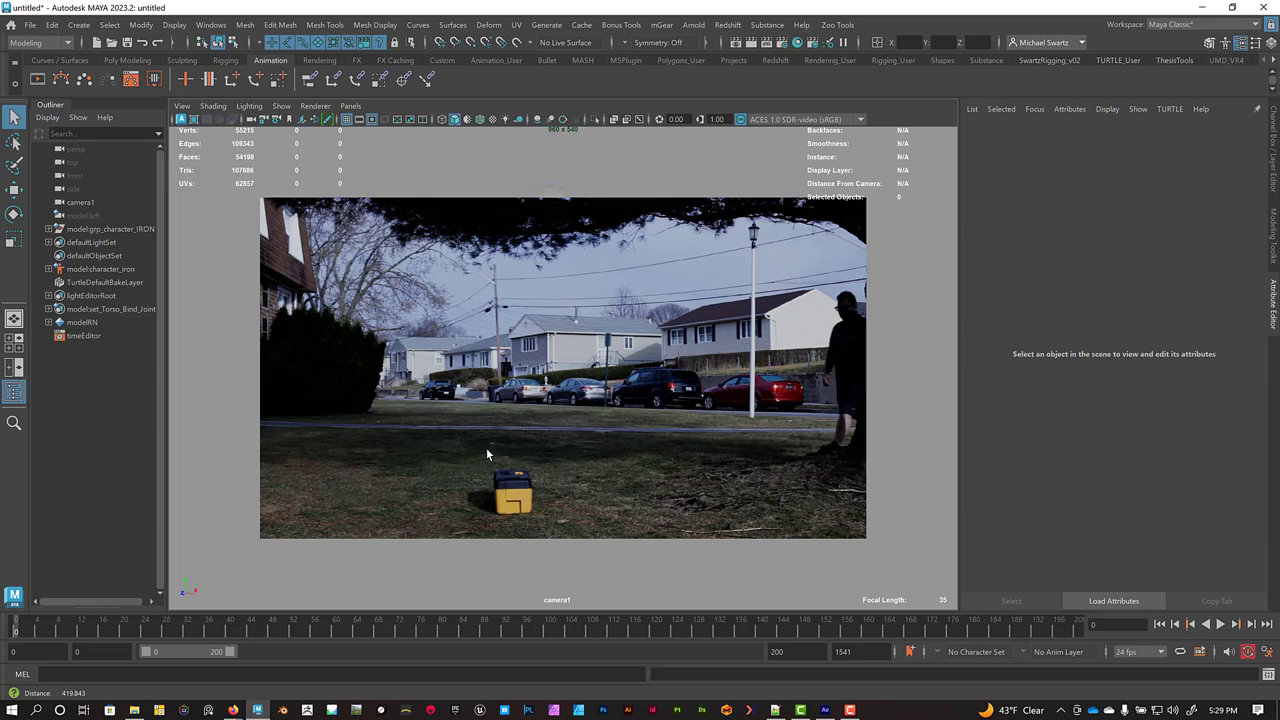
pyautogui.moveTo(636, 515)
pyautogui.keyDown('alt'); pyautogui.mouseDown(button='right')
pyautogui.moveTo(606, 494)
pyautogui.moveTo(900, 517)
pyautogui.moveTo(650, 520)
pyautogui.mouseUp(button='right'); pyautogui.keyUp('alt')
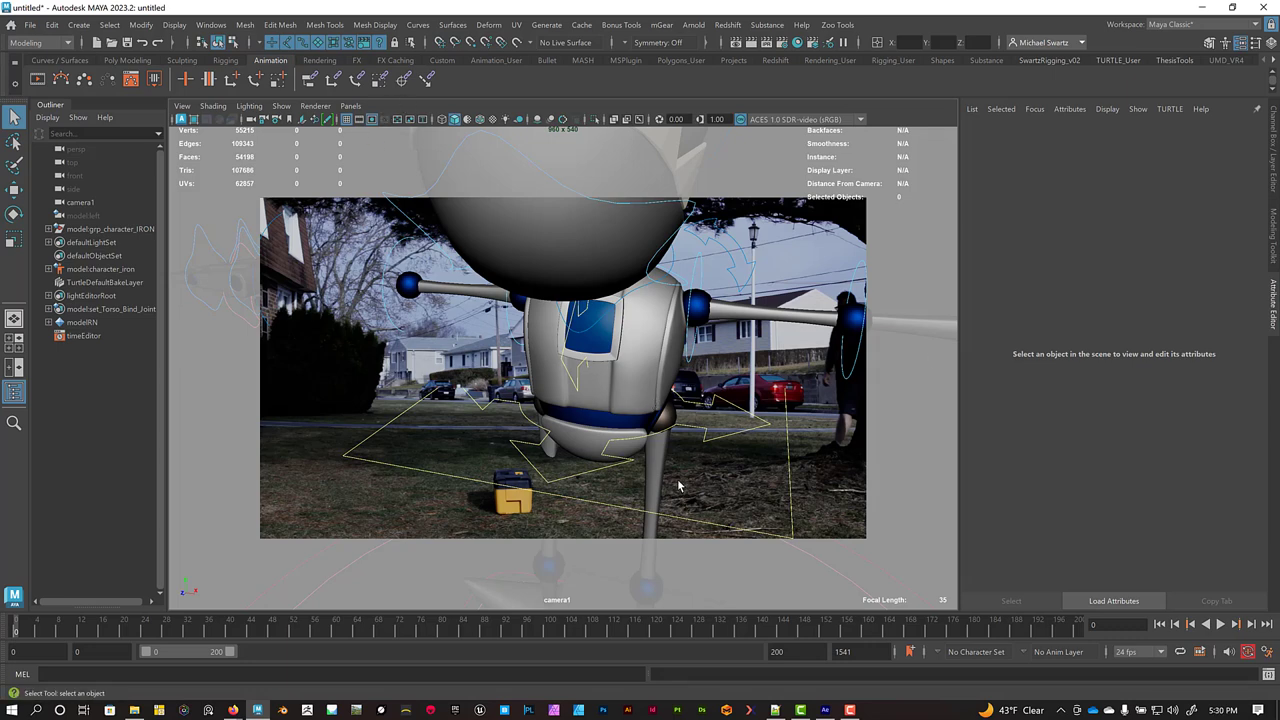
pyautogui.keyDown('alt'); pyautogui.moveTo(808, 487); pyautogui.dragTo(577, 449); pyautogui.keyUp('alt')
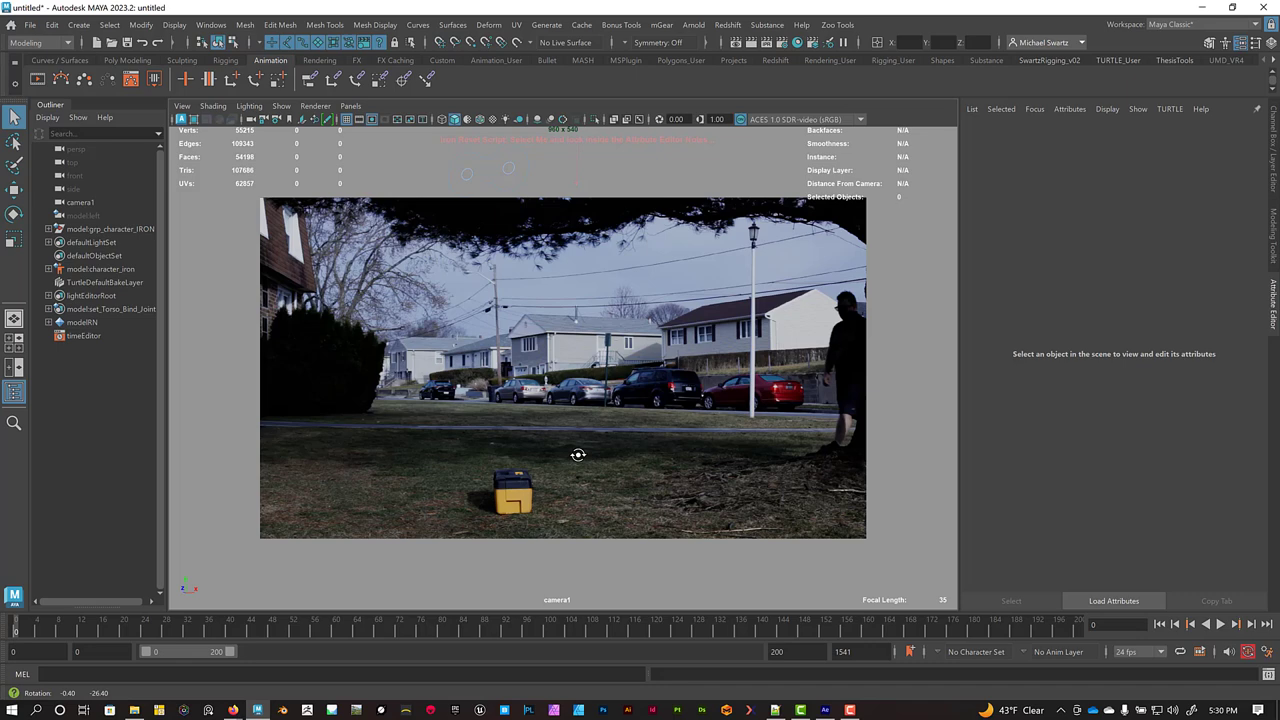
# Set imagePlaneShape1's Depth to 500 on camera1, then dolly and tumble to place the rig on the lawn
pyautogui.click(220, 209)
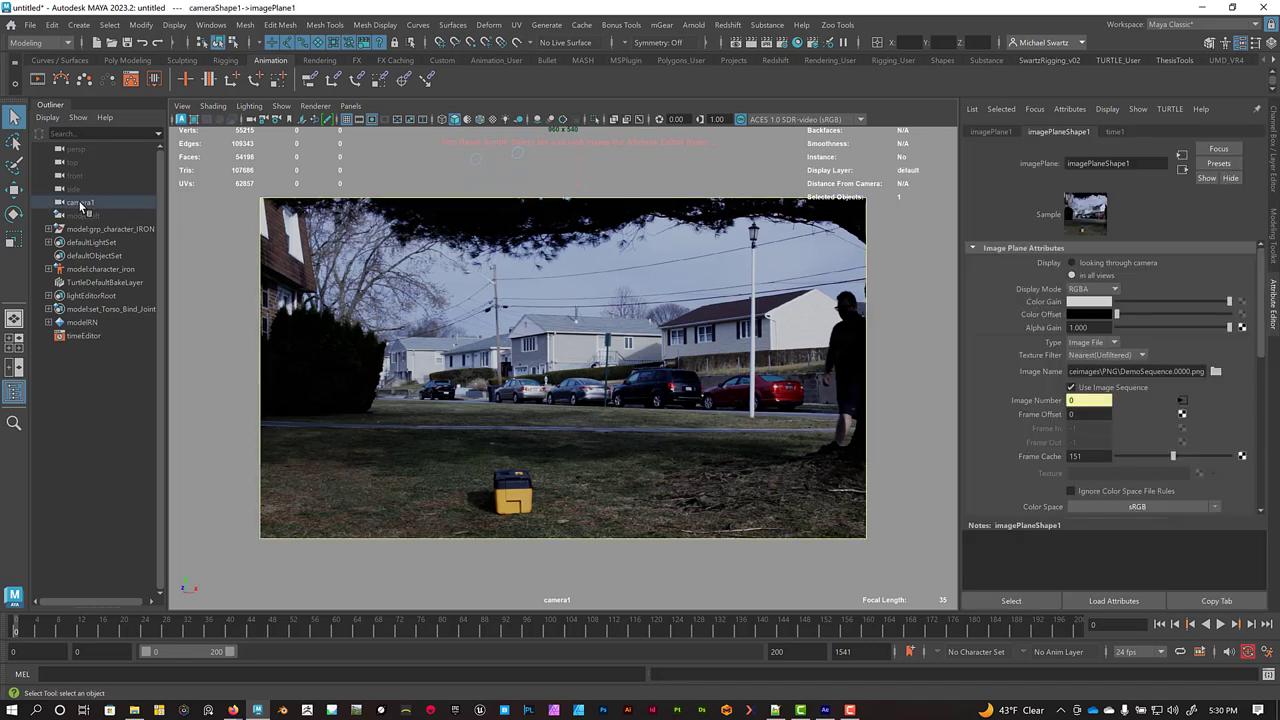
pyautogui.click(82, 204)
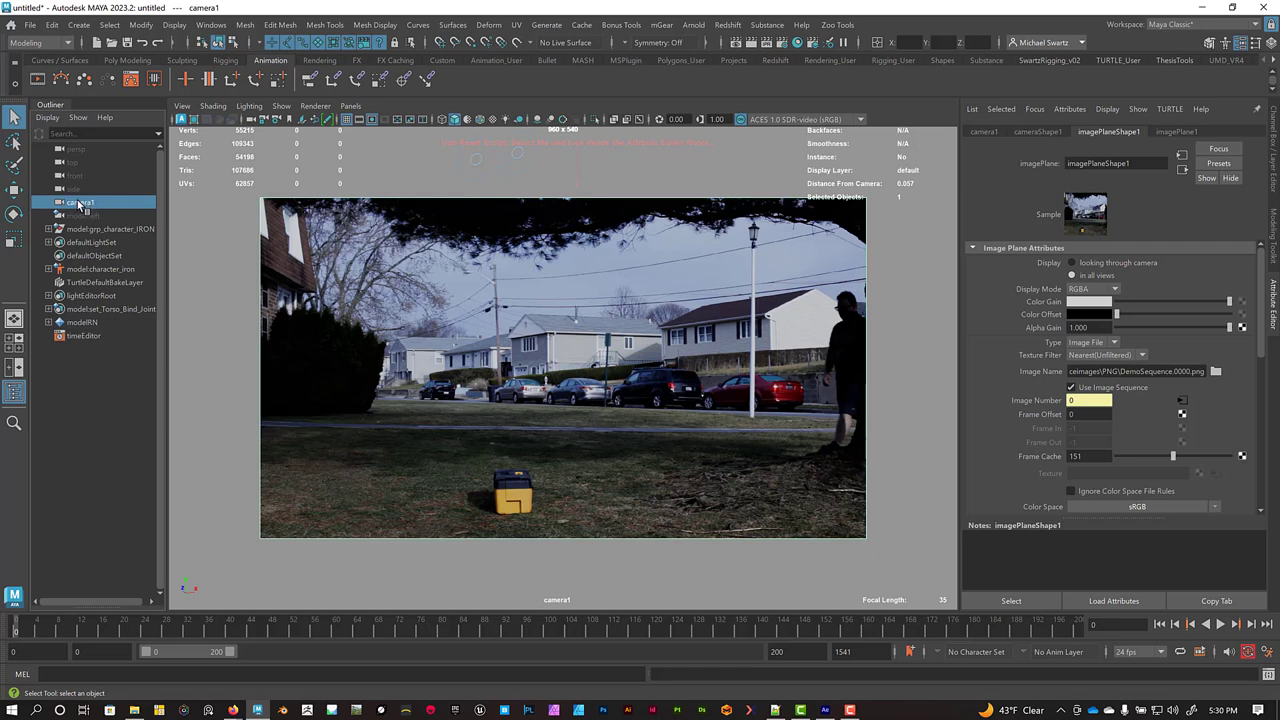
pyautogui.scroll(-5, 1100, 330)
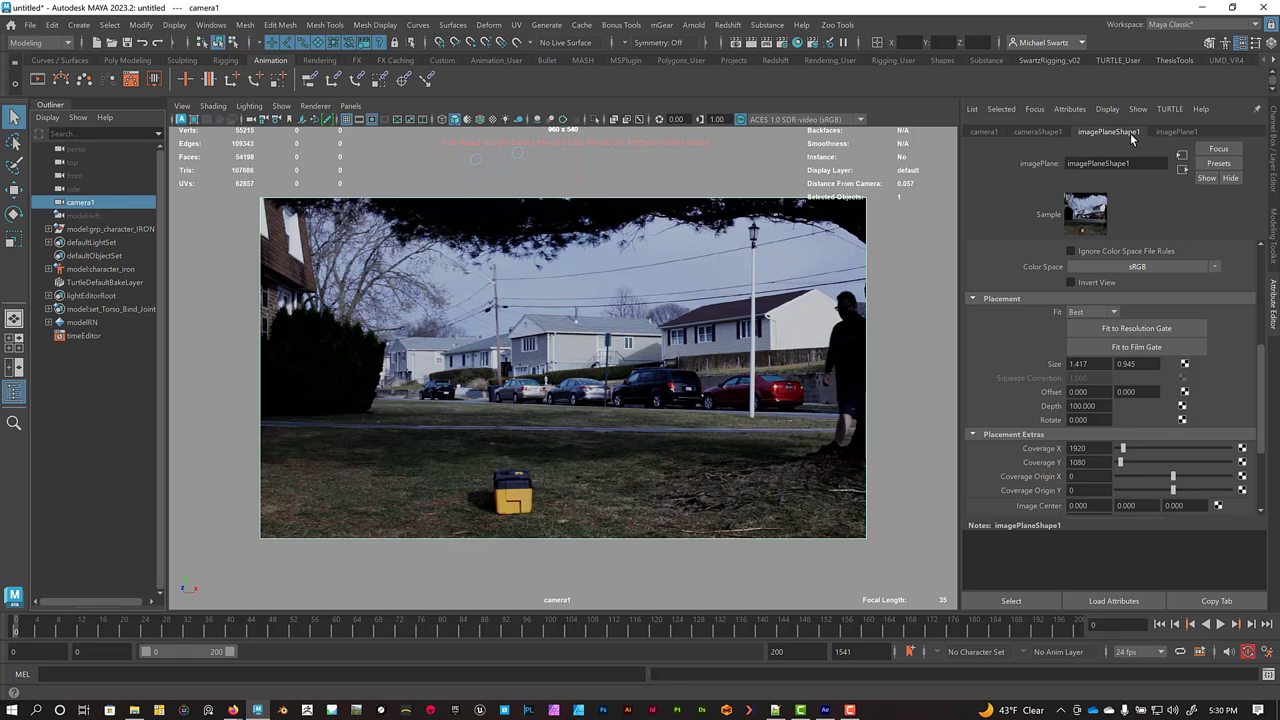
pyautogui.scroll(-3, 1076, 317)
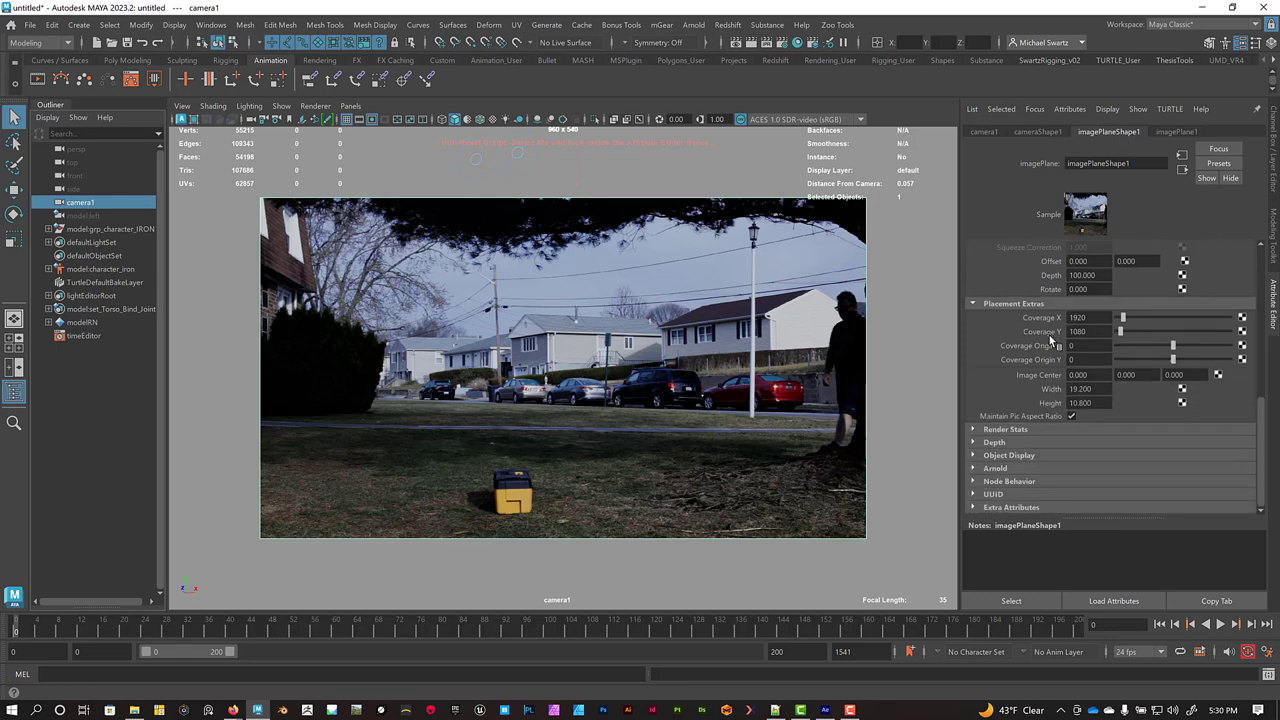
pyautogui.hotkey('ctrl', 'z')
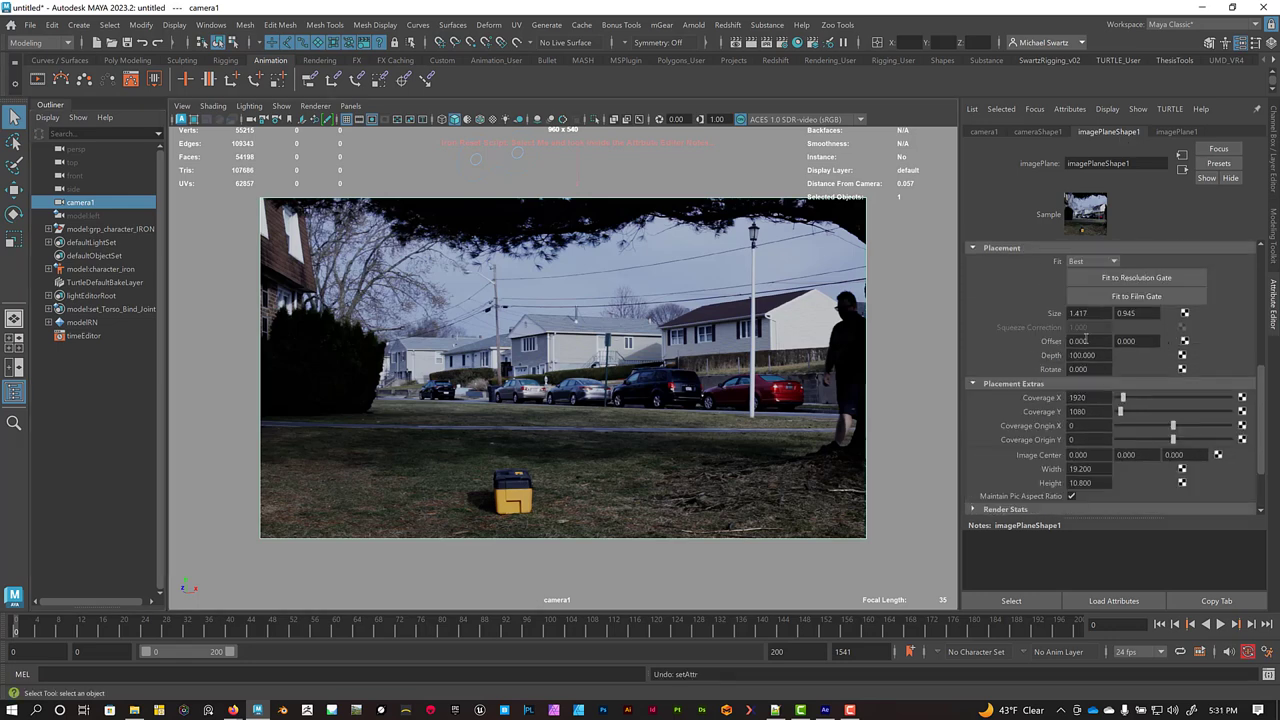
pyautogui.click(1104, 355)
pyautogui.write('500')
pyautogui.press('Return')
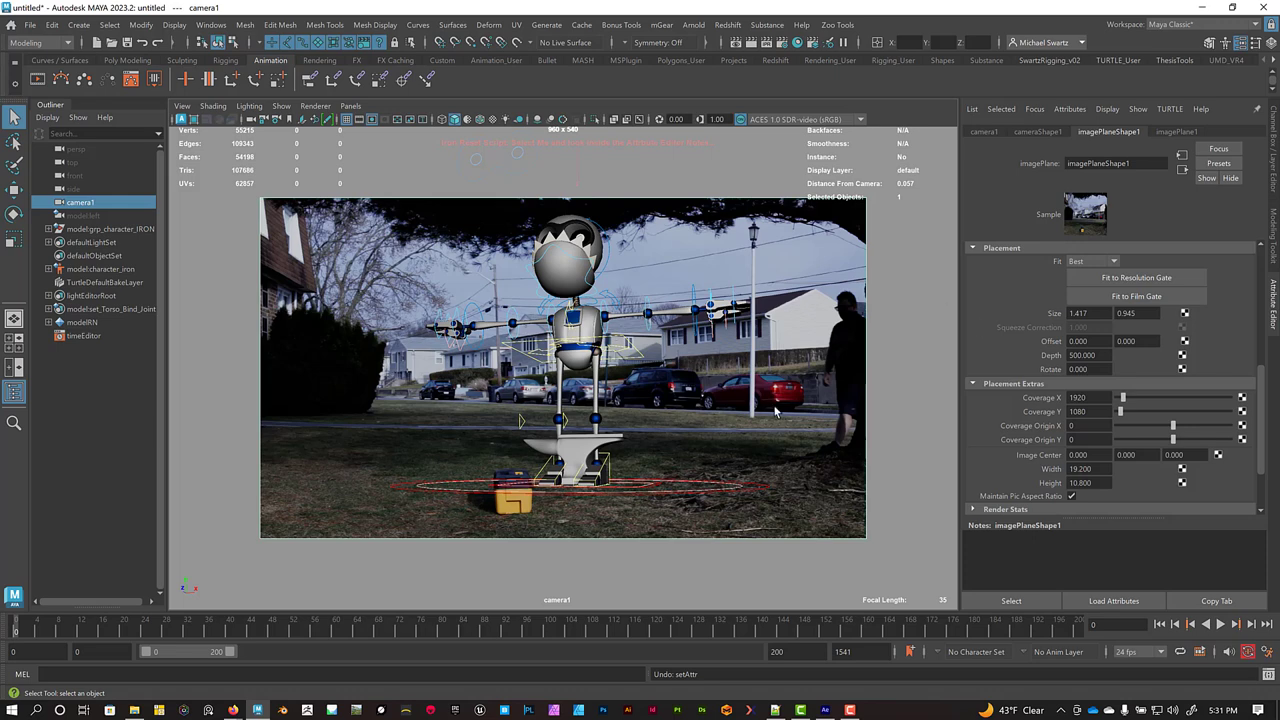
pyautogui.keyDown('alt'); pyautogui.moveTo(775, 411); pyautogui.dragTo(647, 414, button='right'); pyautogui.keyUp('alt')
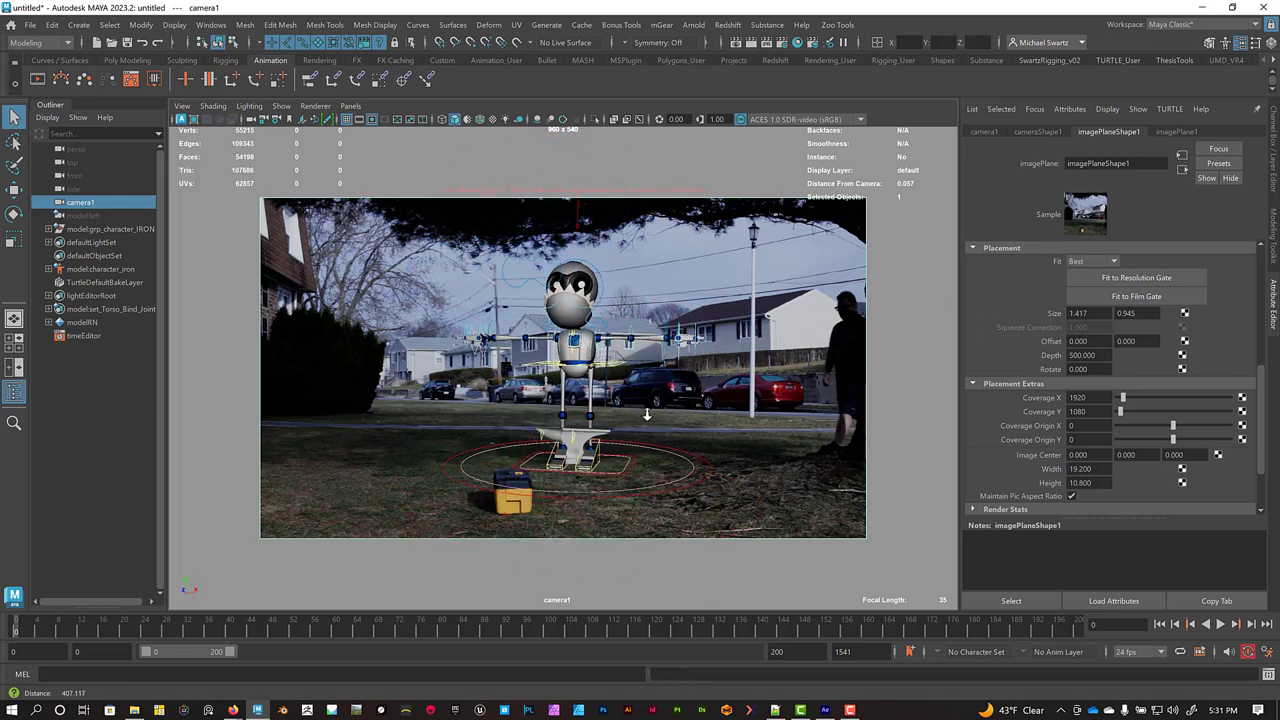
pyautogui.keyDown('alt'); pyautogui.moveTo(647, 414); pyautogui.dragTo(605, 418); pyautogui.keyUp('alt')
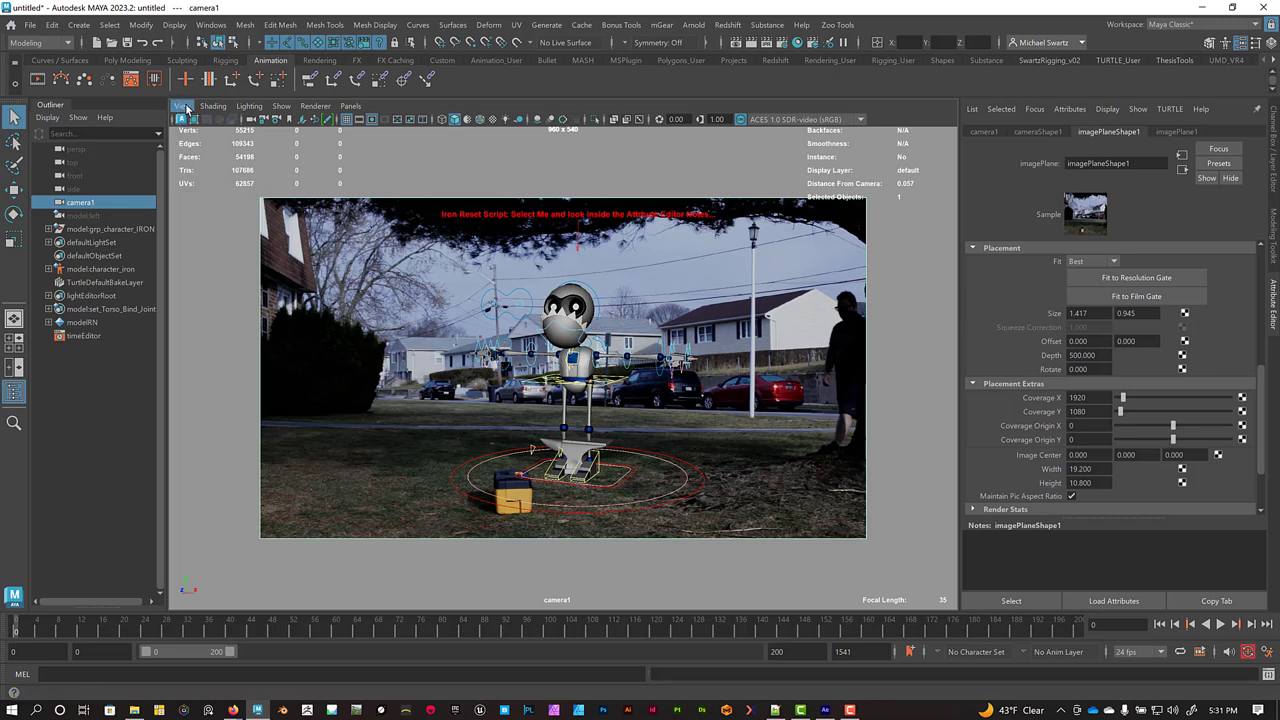
# Set cameraShape1's Focal Length to 20
pyautogui.click(1038, 132)
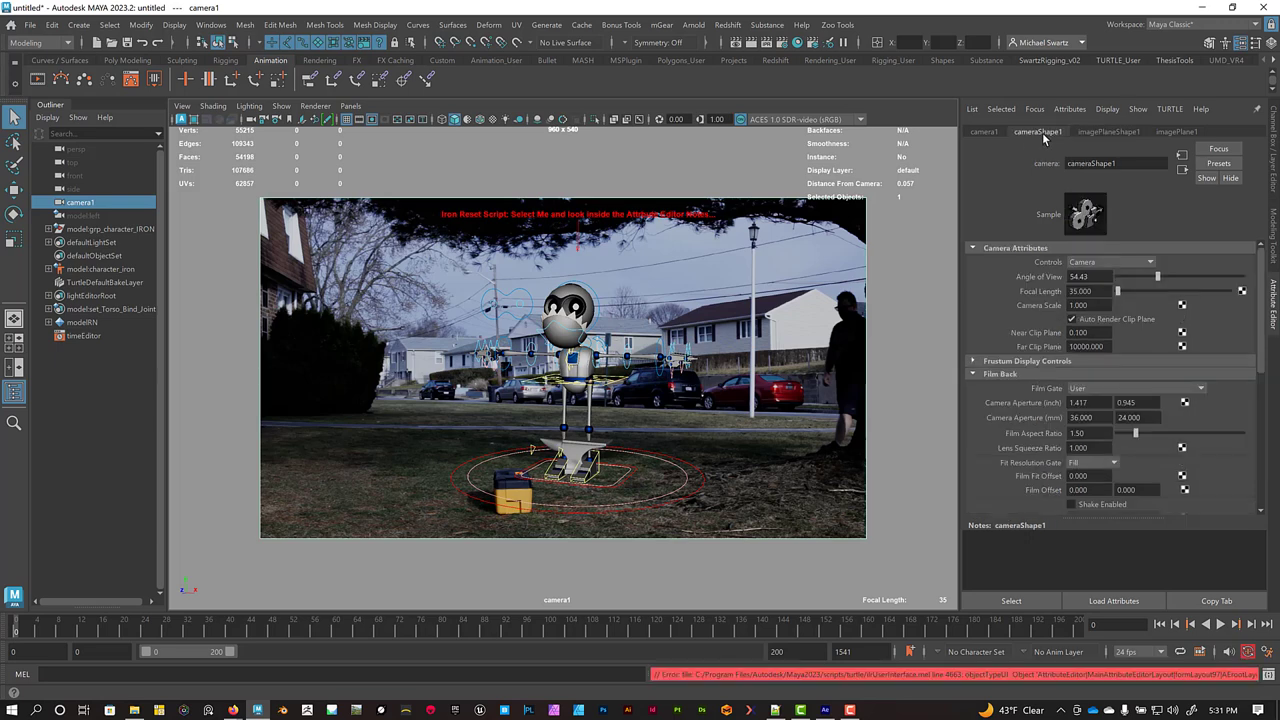
pyautogui.click(1102, 291)
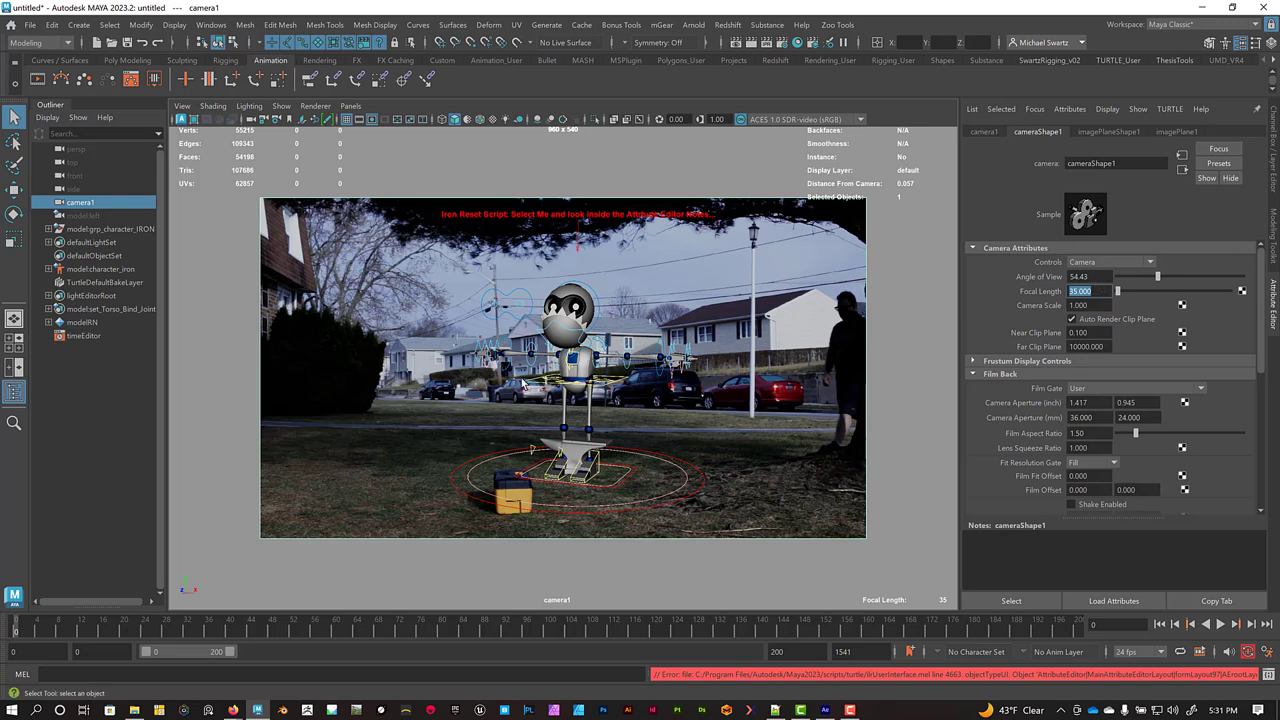
pyautogui.keyDown('alt'); pyautogui.moveTo(598, 412); pyautogui.dragTo(575, 414); pyautogui.keyUp('alt')
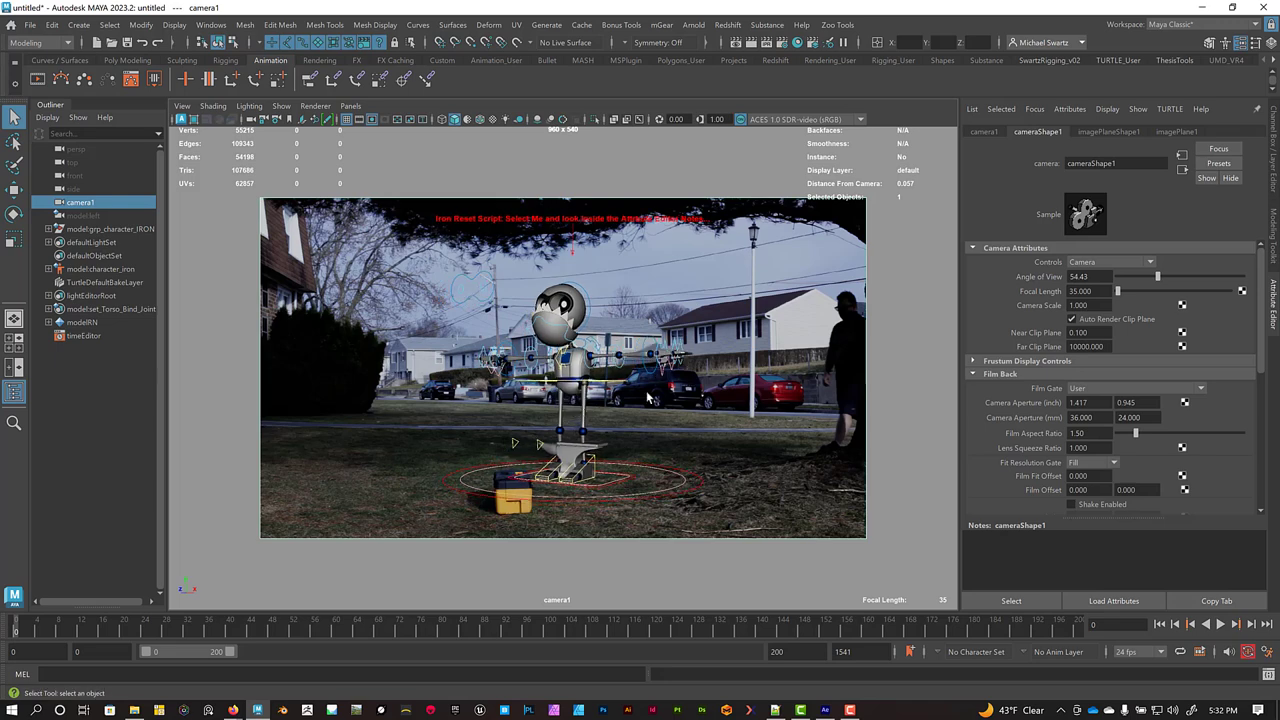
pyautogui.moveTo(1083, 291); pyautogui.dragTo(1013, 289)
pyautogui.write('20')
pyautogui.press('Return')
# Dolly, track and tumble camera1 so the iron character stands just behind the yellow box
pyautogui.keyDown('alt'); pyautogui.moveTo(884, 215); pyautogui.dragTo(896, 300, button='right'); pyautogui.keyUp('alt')
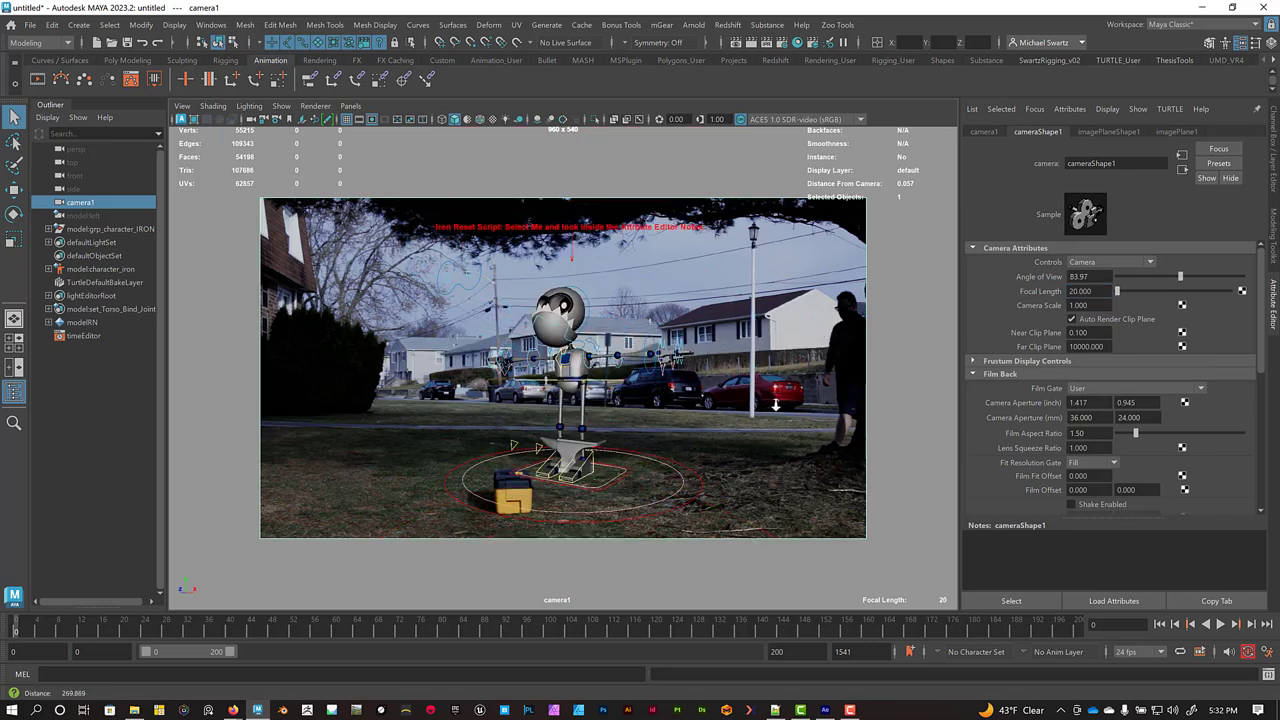
pyautogui.keyDown('alt'); pyautogui.moveTo(896, 300); pyautogui.dragTo(919, 397, button='middle'); pyautogui.keyUp('alt')
pyautogui.keyDown('alt'); pyautogui.moveTo(919, 397); pyautogui.dragTo(628, 436); pyautogui.keyUp('alt')
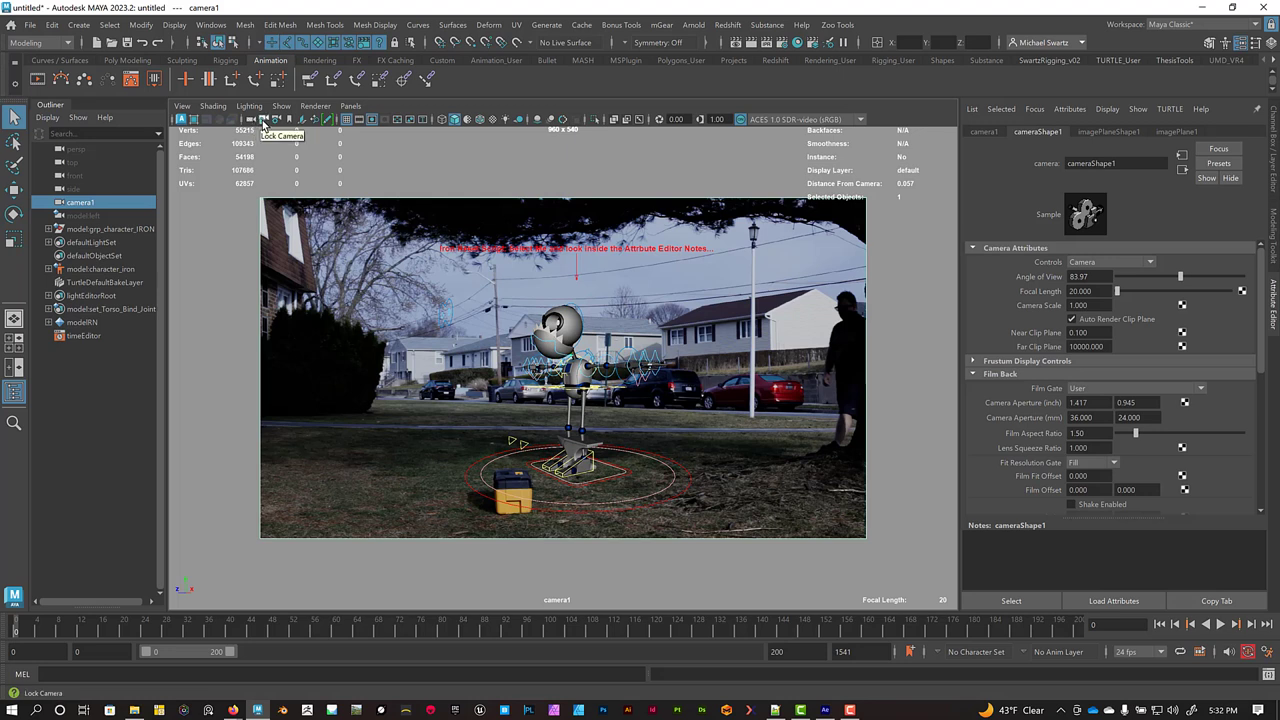
# Lock camera1, deselect it, and switch the viewport to the perspective camera
pyautogui.click(262, 120)
pyautogui.click(210, 289)
pyautogui.press('space')
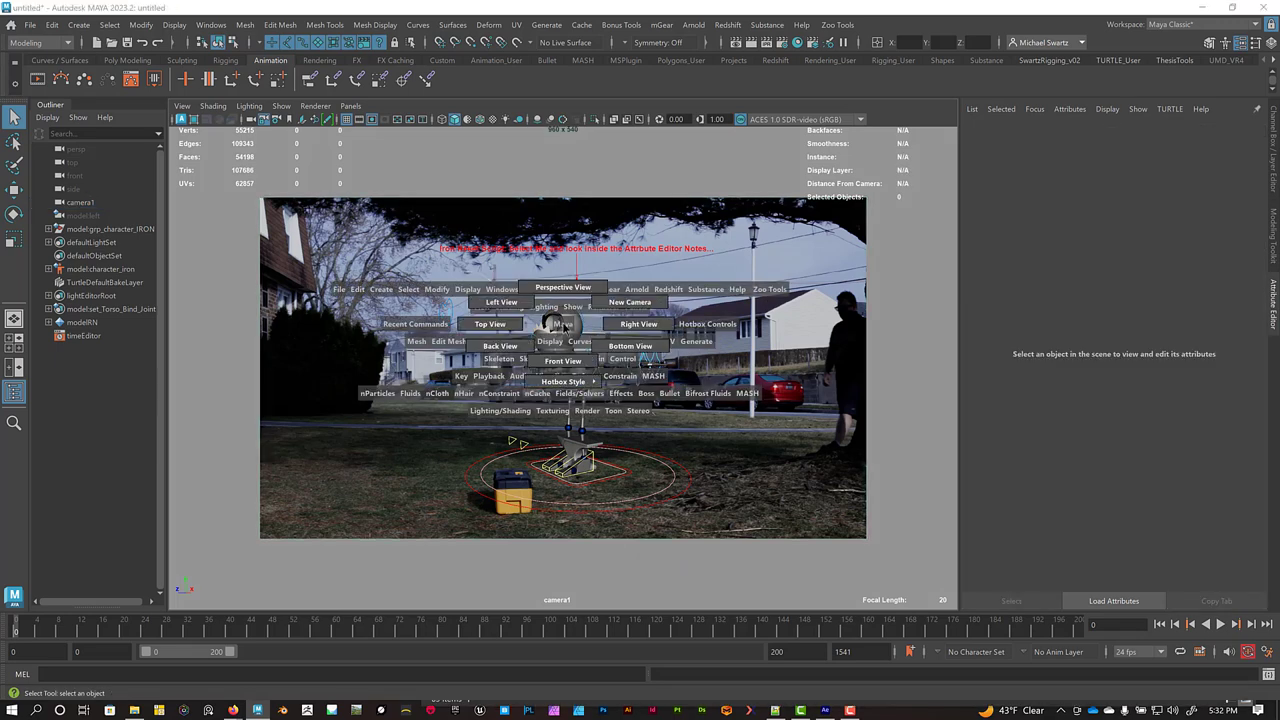
pyautogui.moveTo(563, 326); pyautogui.dragTo(563, 288)
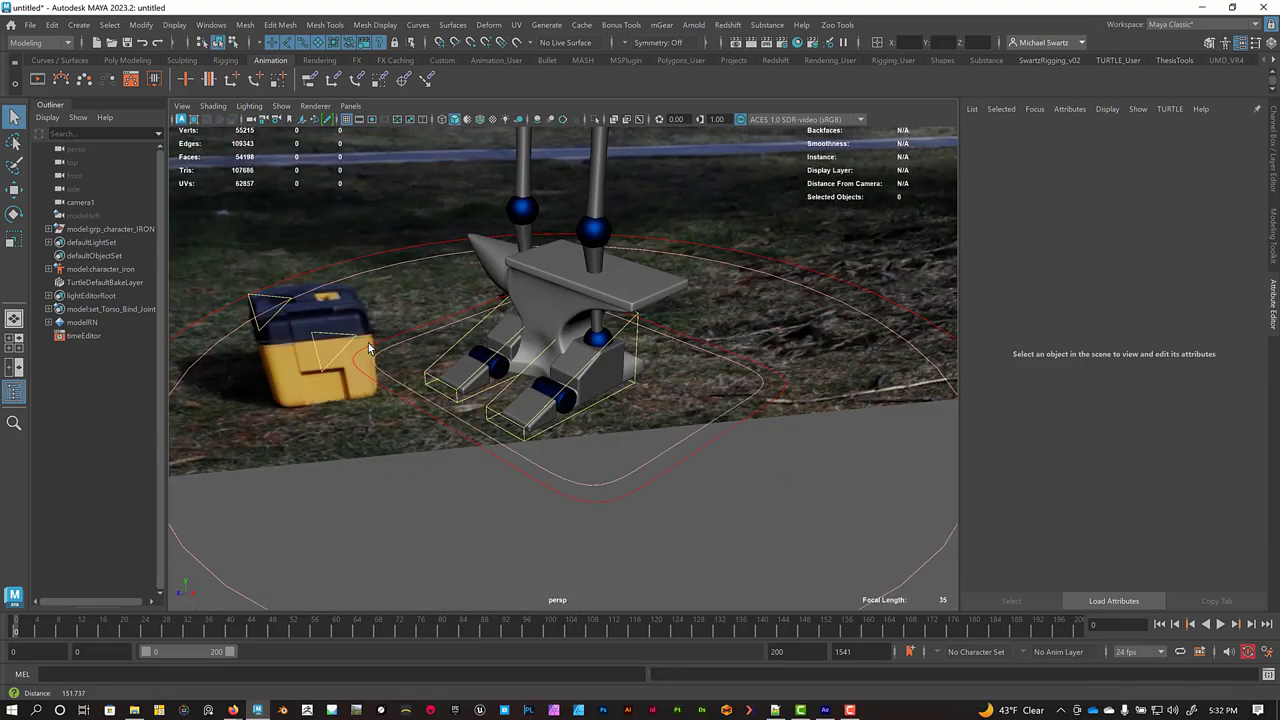
pyautogui.scroll(-5, 368, 343)
pyautogui.keyDown('alt'); pyautogui.moveTo(368, 343); pyautogui.dragTo(400, 385); pyautogui.keyUp('alt')
# Select and frame camera1, then set its Object Display Locator Scale to 10
pyautogui.click(391, 429)
pyautogui.press('f')
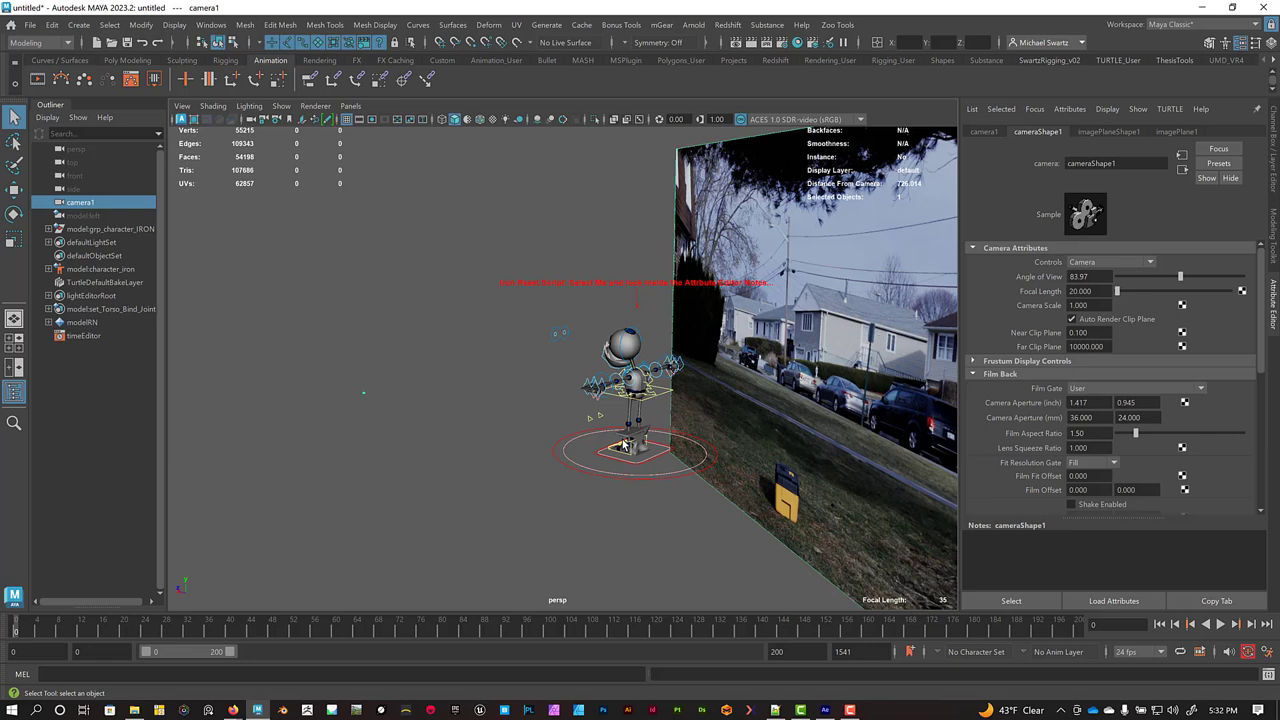
pyautogui.keyDown('alt'); pyautogui.moveTo(320, 333); pyautogui.dragTo(228, 333); pyautogui.keyUp('alt')
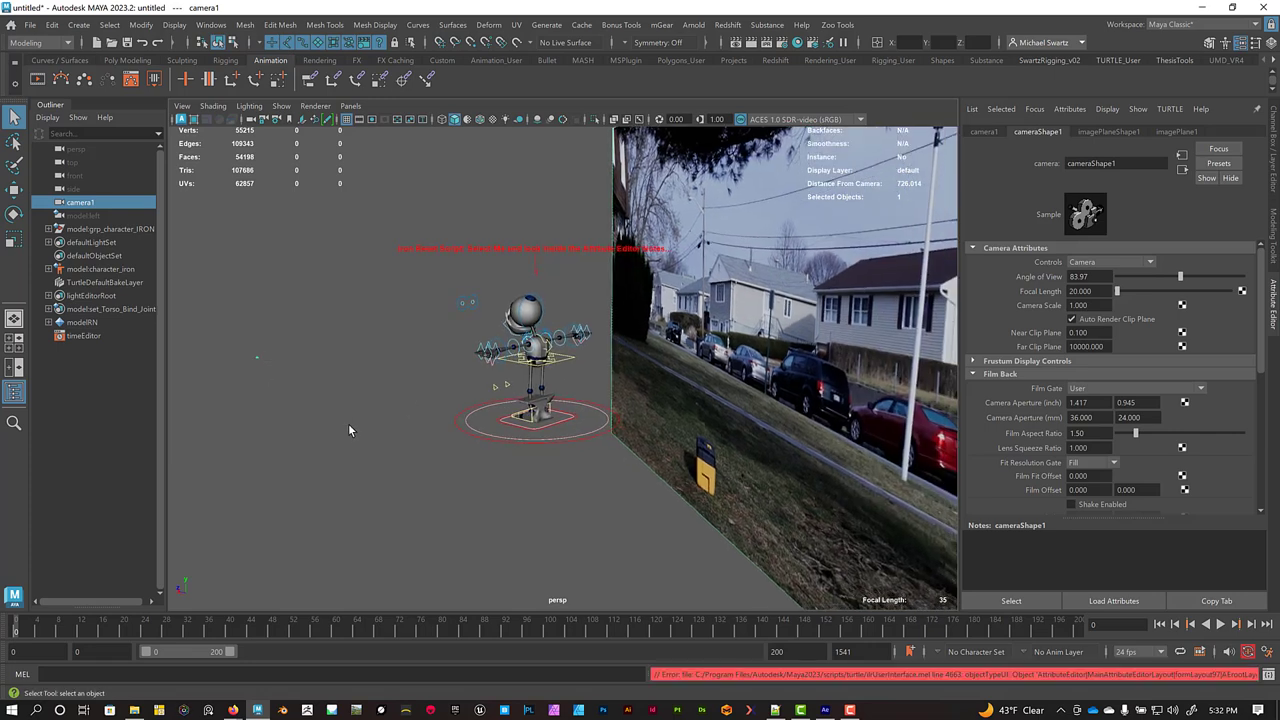
pyautogui.scroll(-10, 1085, 322)
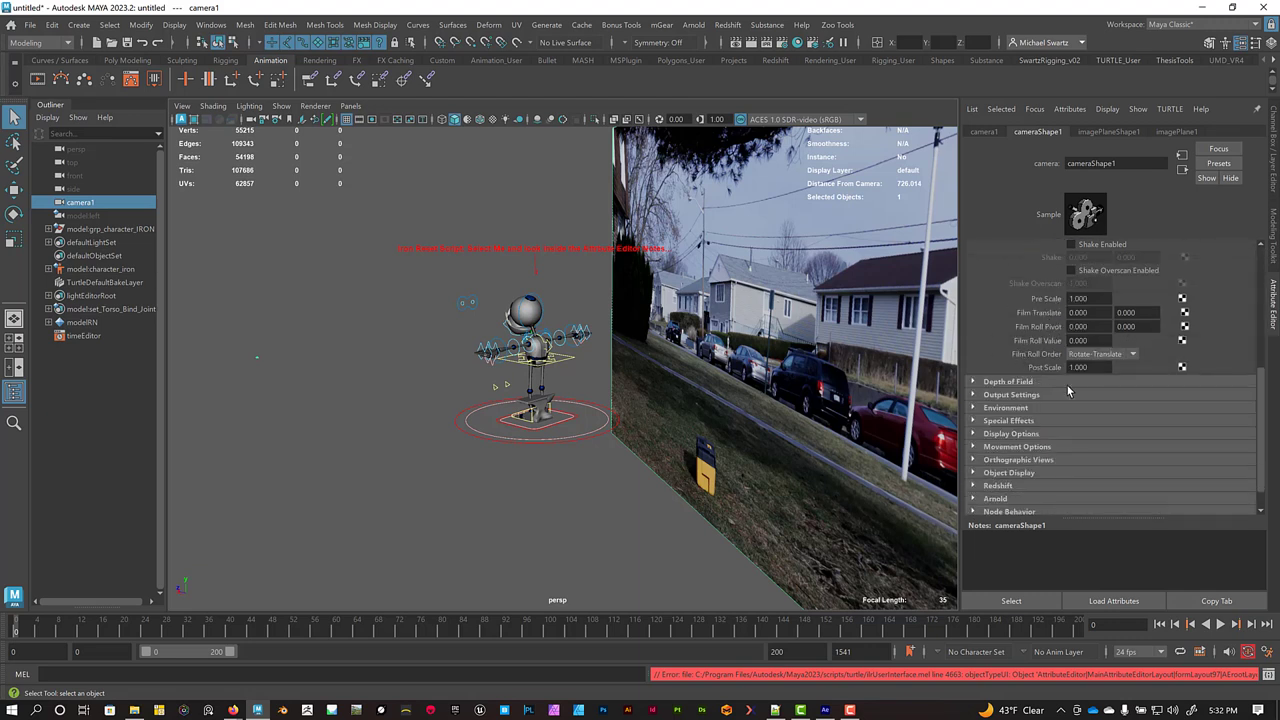
pyautogui.click(1005, 473)
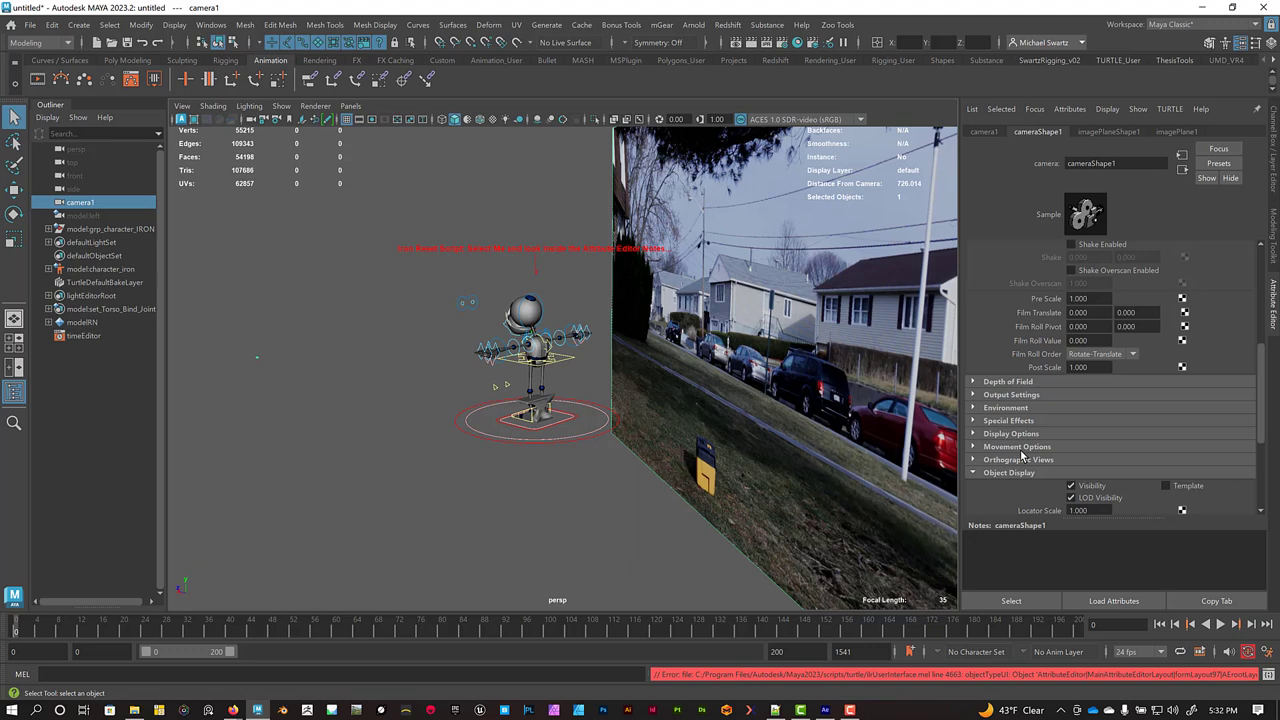
pyautogui.scroll(-3, 1057, 430)
pyautogui.click(1090, 410)
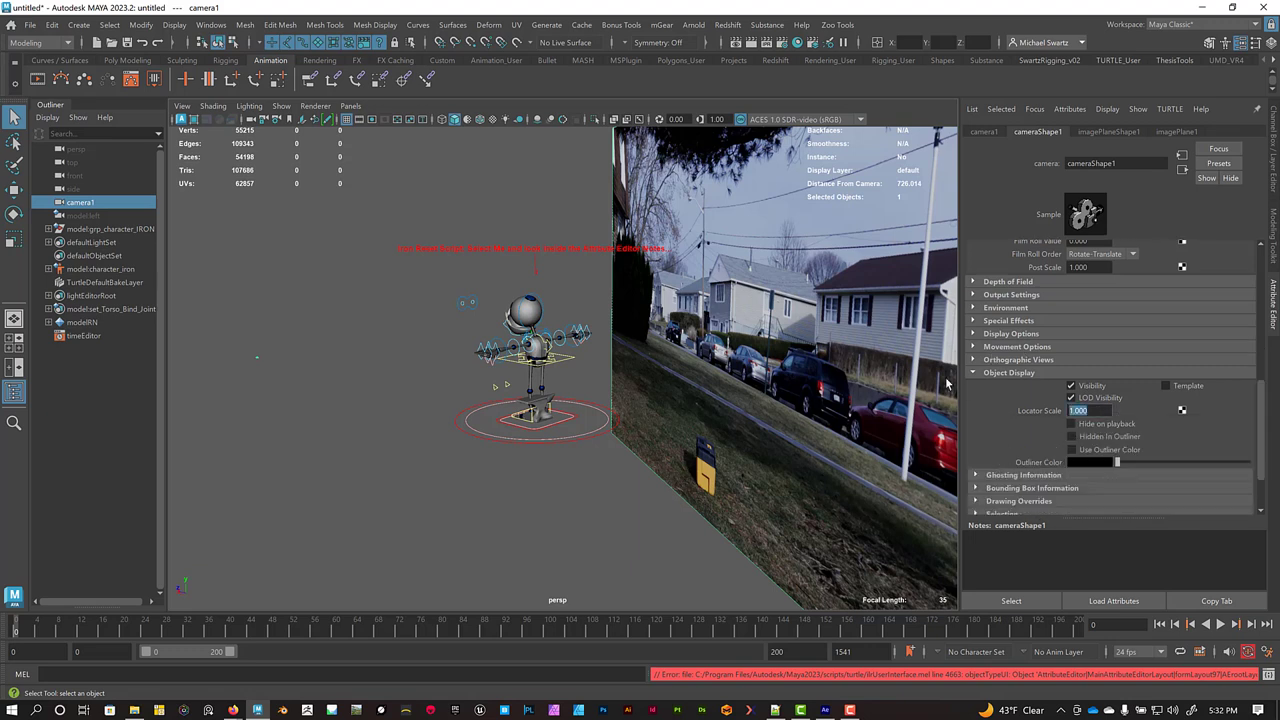
pyautogui.write('10')
pyautogui.press('Return')
# Make the viewport look through camera1 via the Panels menu
pyautogui.click(326, 410)
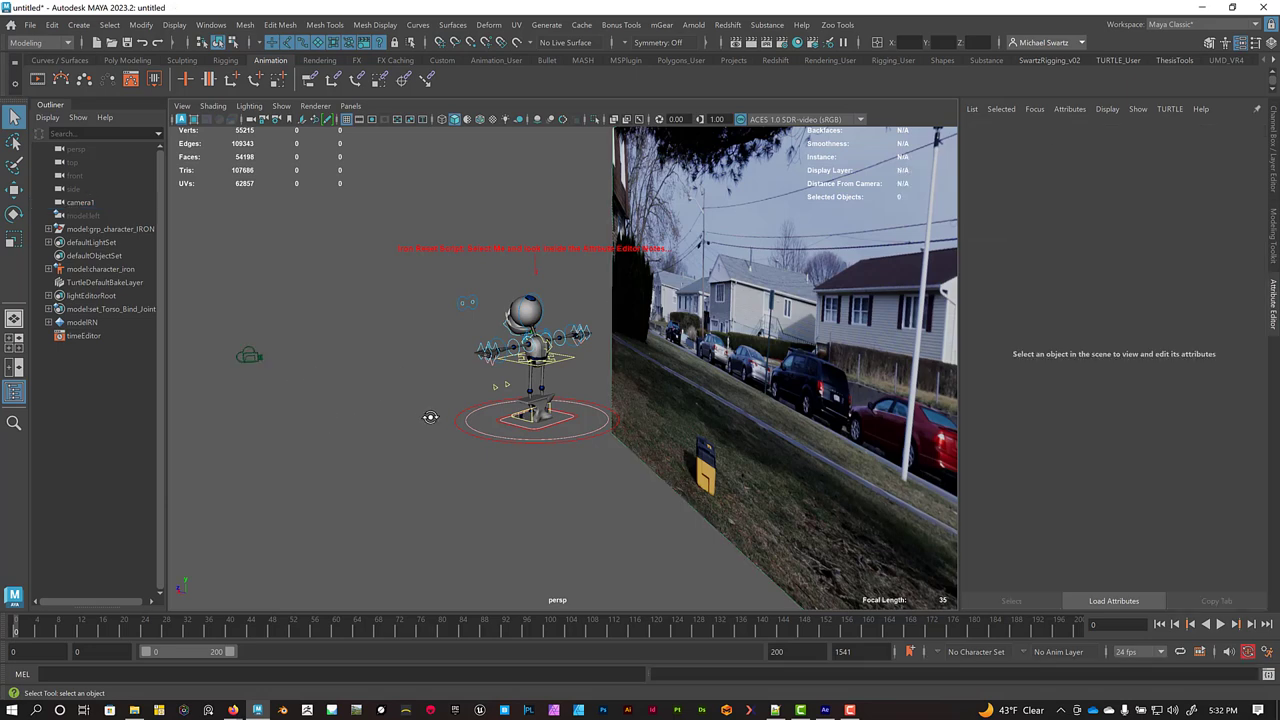
pyautogui.moveTo(430, 418)
pyautogui.keyDown('alt'); pyautogui.mouseDown()
pyautogui.moveTo(463, 423)
pyautogui.moveTo(450, 421)
pyautogui.moveTo(459, 399)
pyautogui.moveTo(440, 404)
pyautogui.moveTo(450, 412)
pyautogui.mouseUp(); pyautogui.keyUp('alt')
pyautogui.click(351, 106)
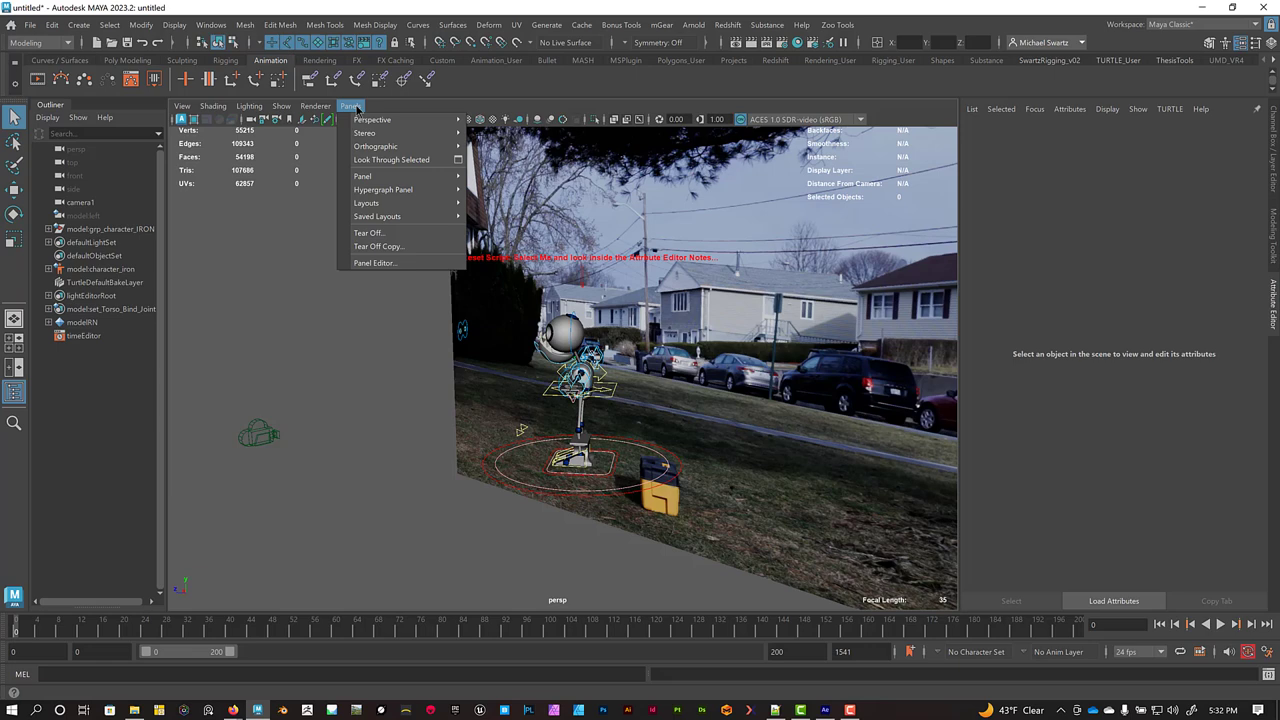
pyautogui.click(355, 108)
pyautogui.keyDown('alt'); pyautogui.moveTo(462, 369); pyautogui.dragTo(579, 379); pyautogui.keyUp('alt')
pyautogui.click(350, 107)
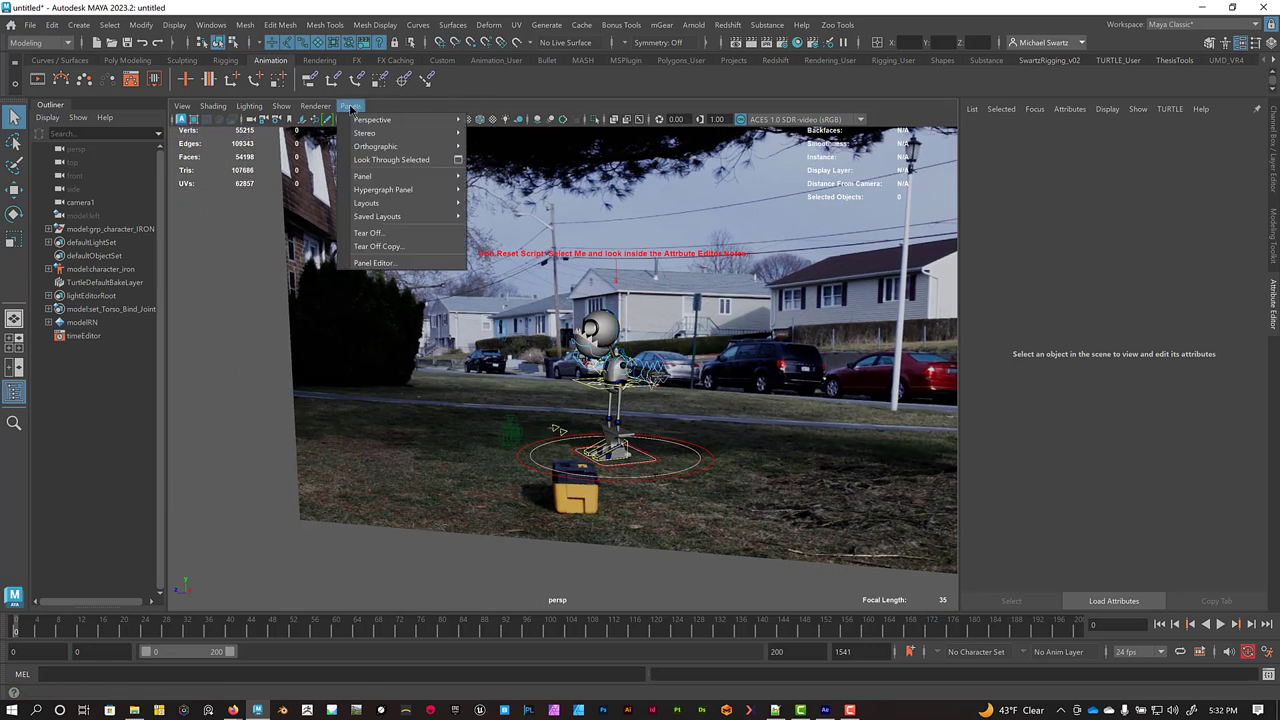
pyautogui.moveTo(370, 120)
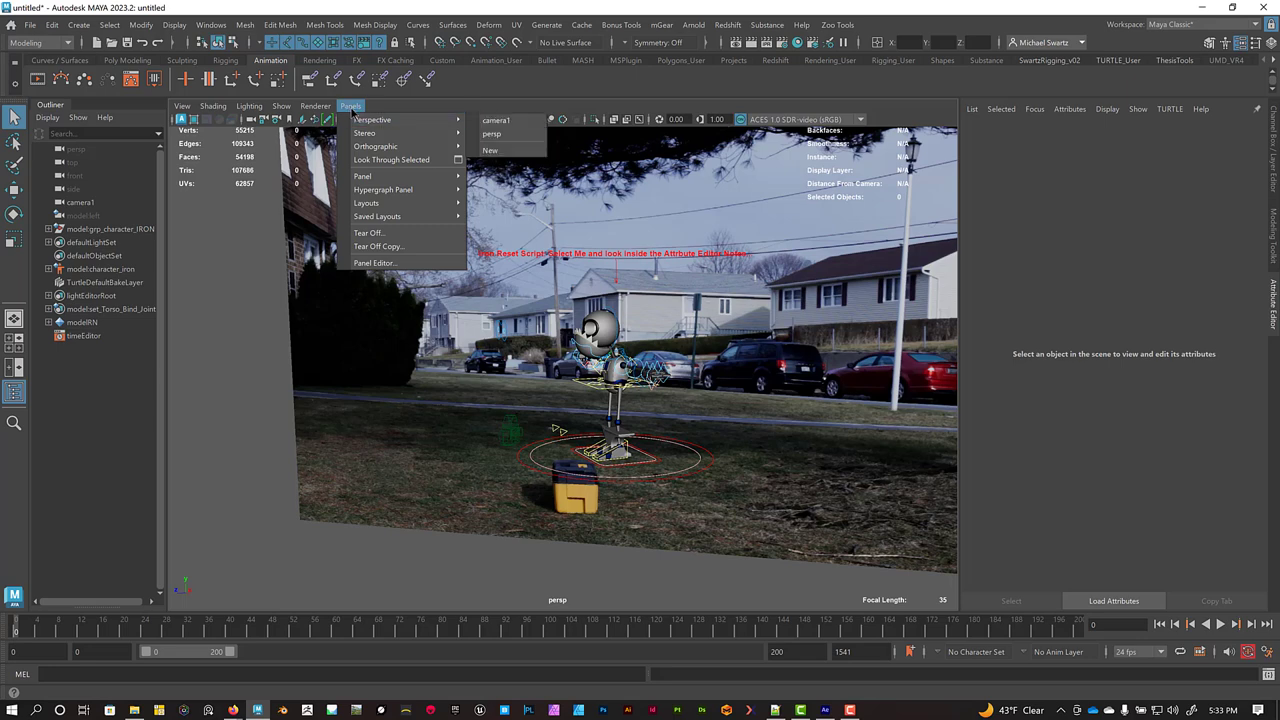
pyautogui.click(517, 124)
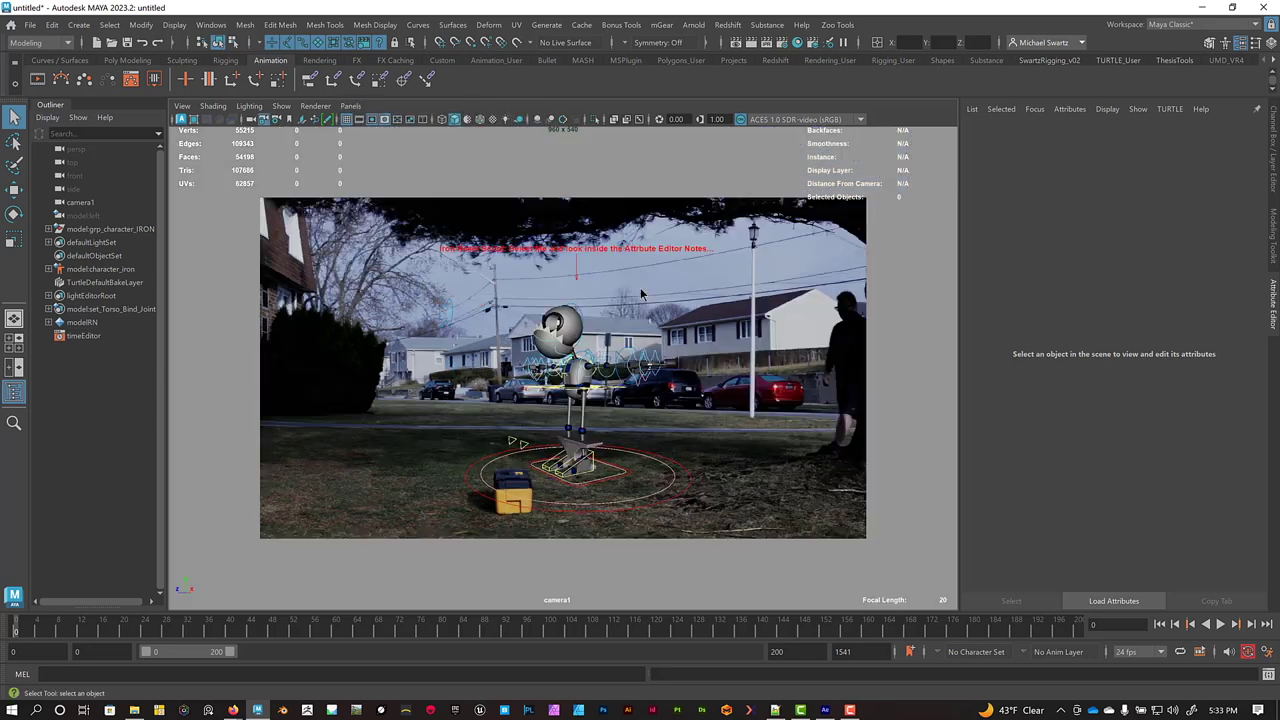
# Tear off a floating copy of the camera1 view and move it right
pyautogui.click(350, 107)
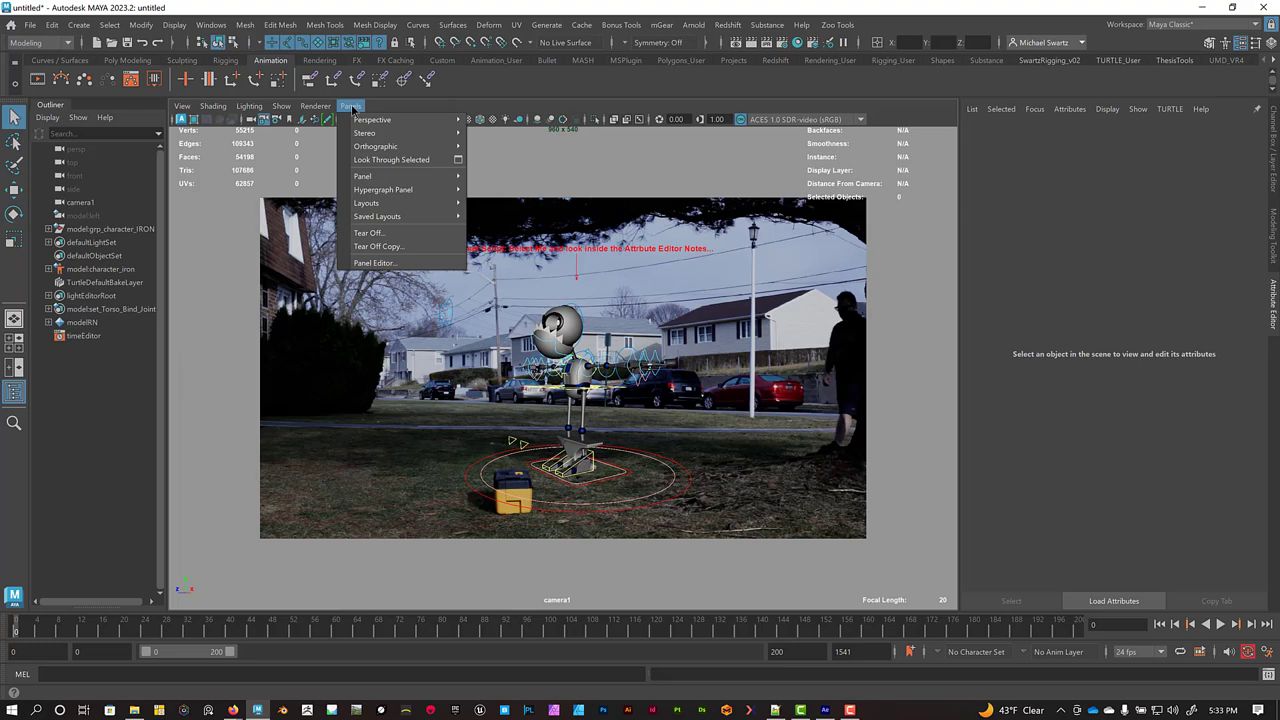
pyautogui.click(378, 247)
pyautogui.moveTo(573, 130); pyautogui.dragTo(902, 156)
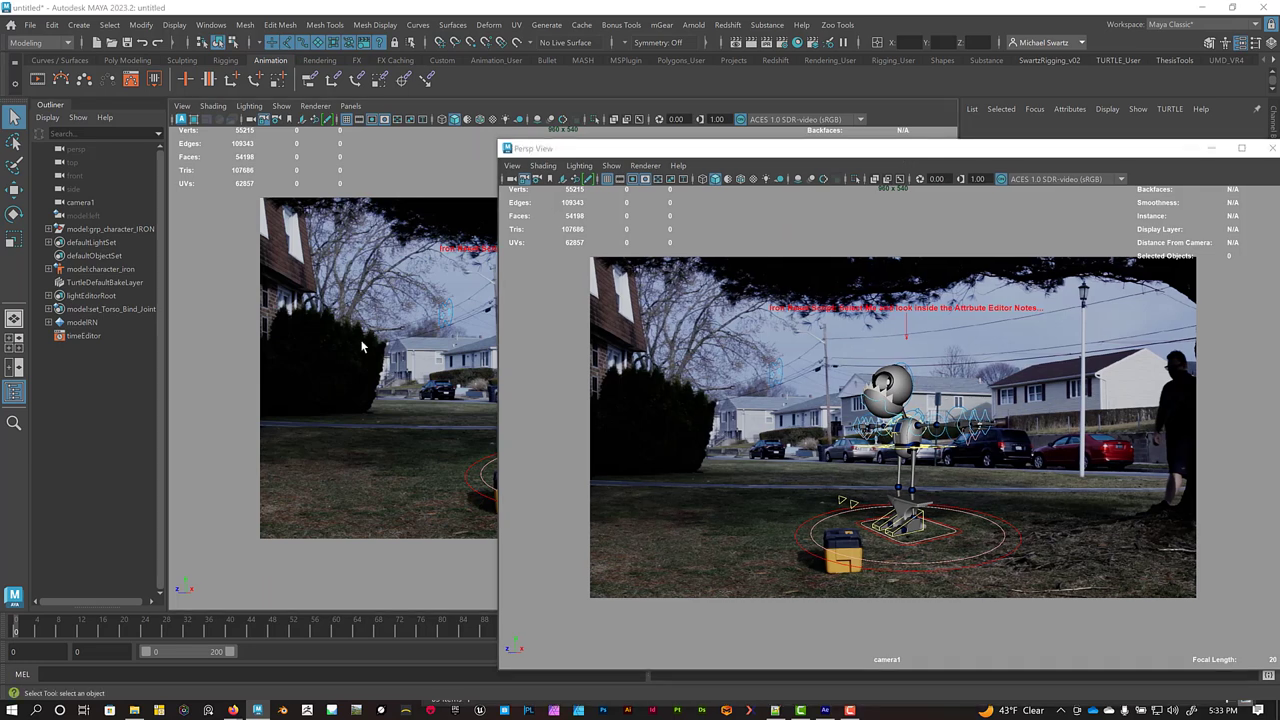
# Switch the main viewport back to perspective and shift the floating camera1 window up-right
pyautogui.press('space')
pyautogui.click(373, 310)
pyautogui.keyDown('alt'); pyautogui.moveTo(373, 310); pyautogui.dragTo(312, 362); pyautogui.keyUp('alt')
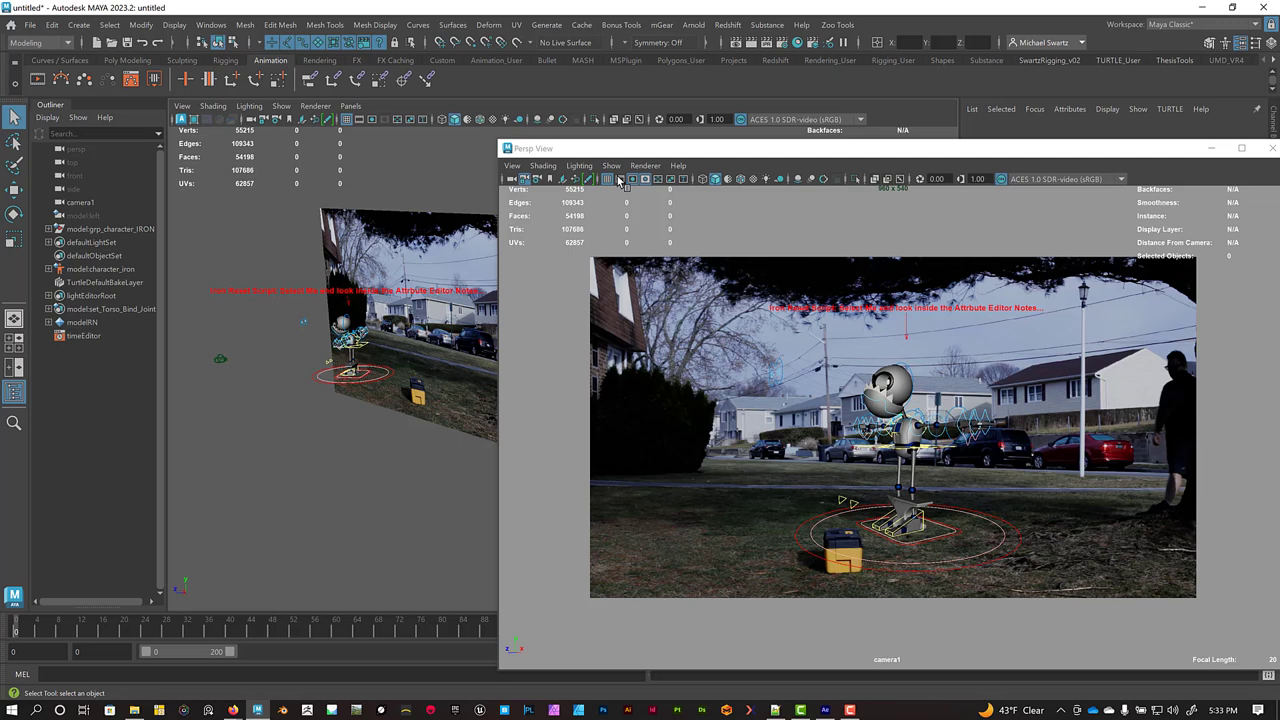
pyautogui.moveTo(666, 153); pyautogui.dragTo(798, 112)
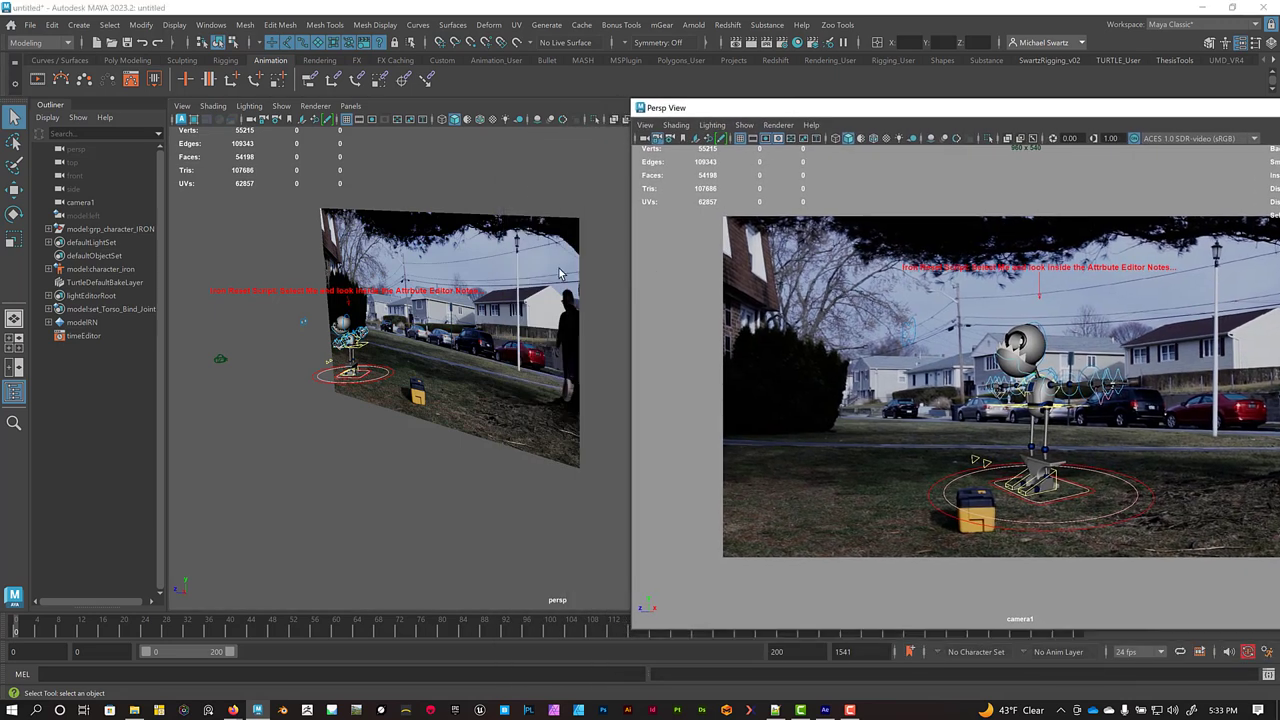
pyautogui.click(526, 219)
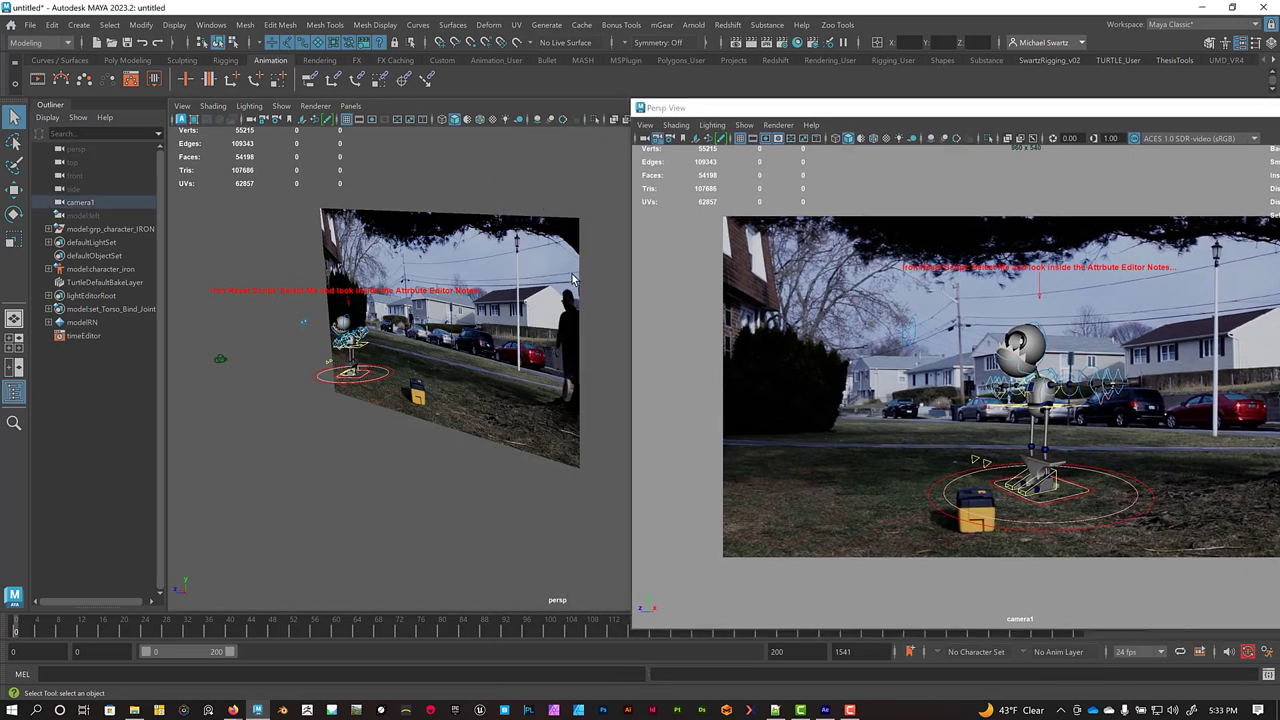
pyautogui.click(516, 187)
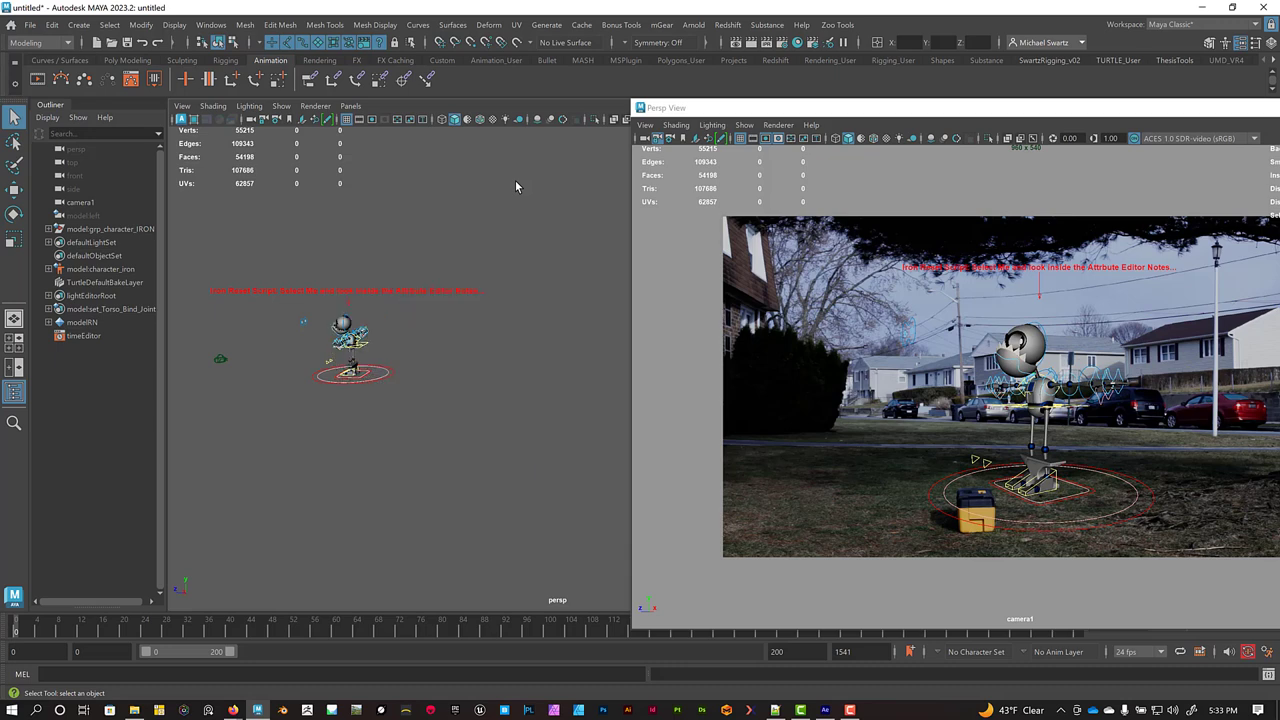
# Check the Show menu unchanged, then drag the floating camera1 window to mid-screen
pyautogui.click(279, 107)
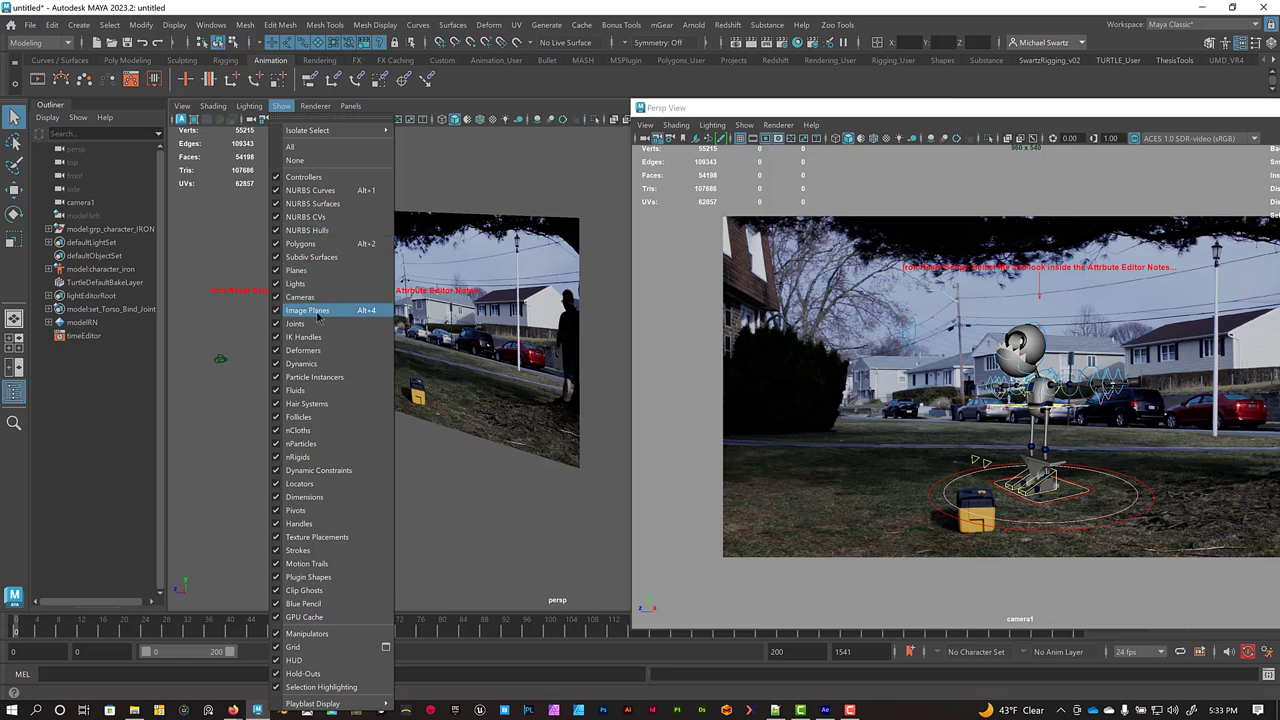
pyautogui.click(485, 484)
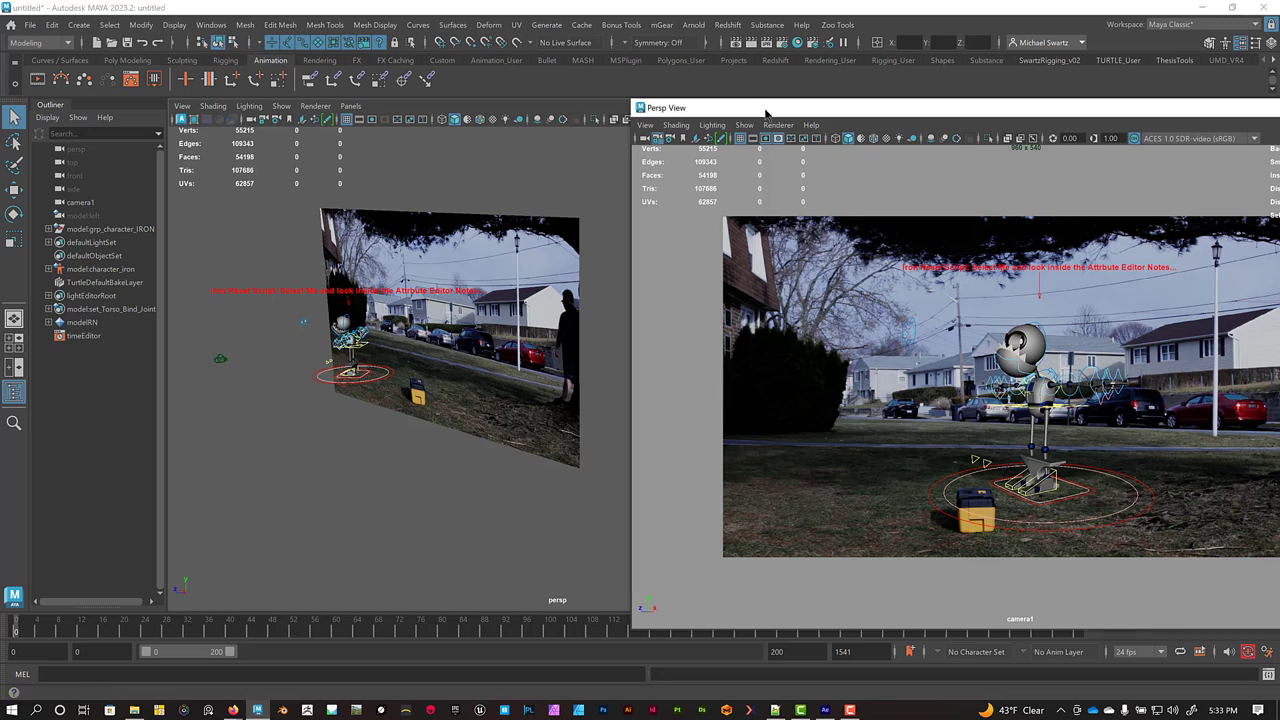
pyautogui.moveTo(766, 110); pyautogui.dragTo(464, 126)
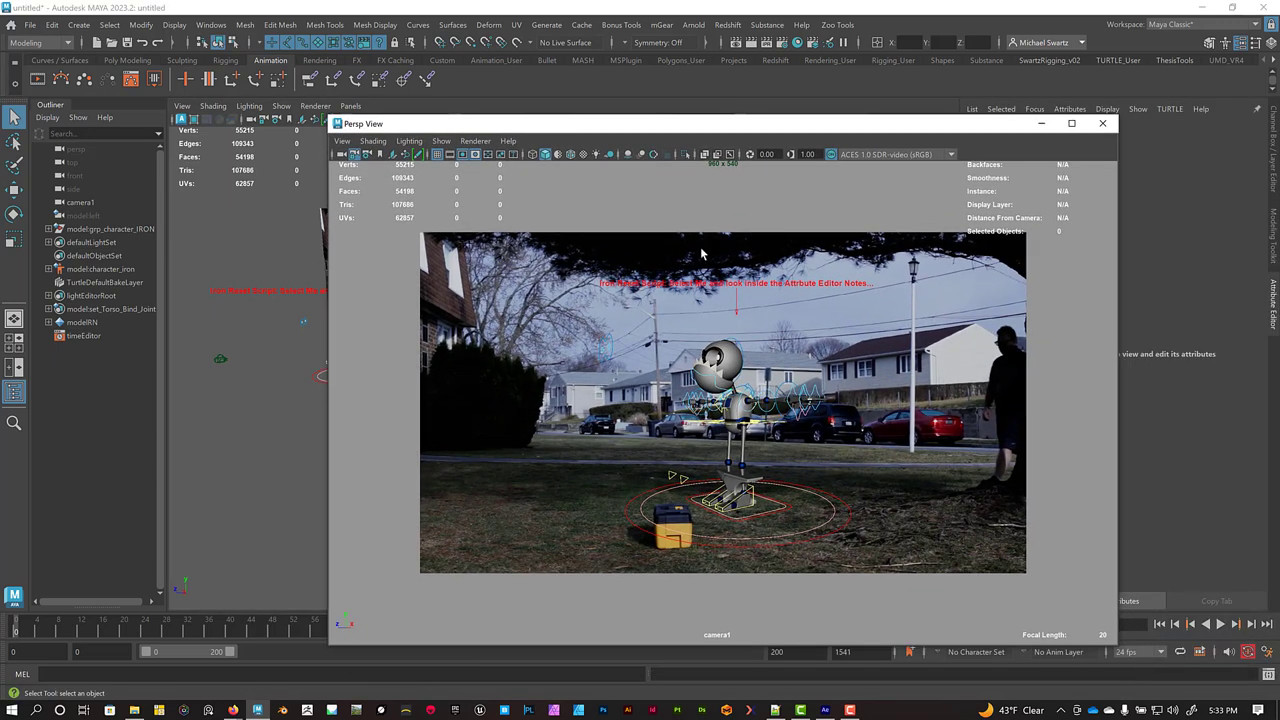
pyautogui.moveTo(700, 126); pyautogui.dragTo(676, 481)
# Set the image plane's Display to 'looking through camera' and move the camera1 window upper right
pyautogui.click(573, 282)
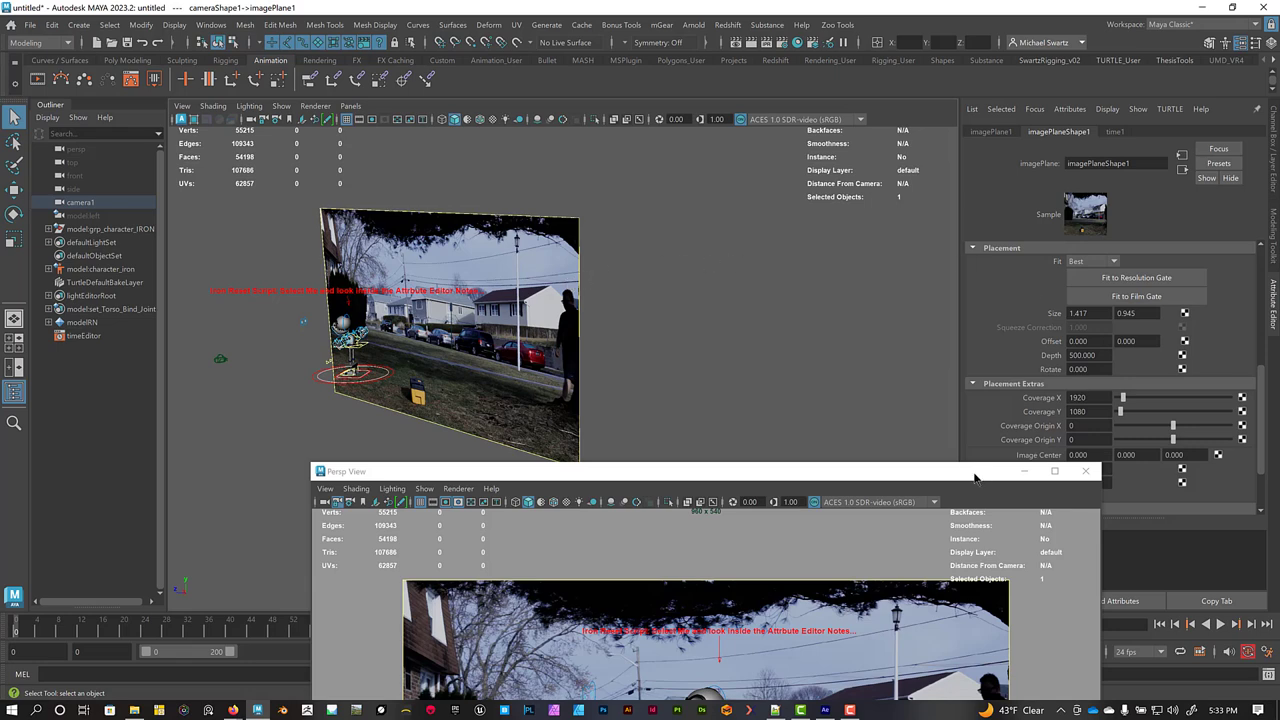
pyautogui.moveTo(975, 478); pyautogui.dragTo(722, 343)
pyautogui.scroll(6, 1012, 343)
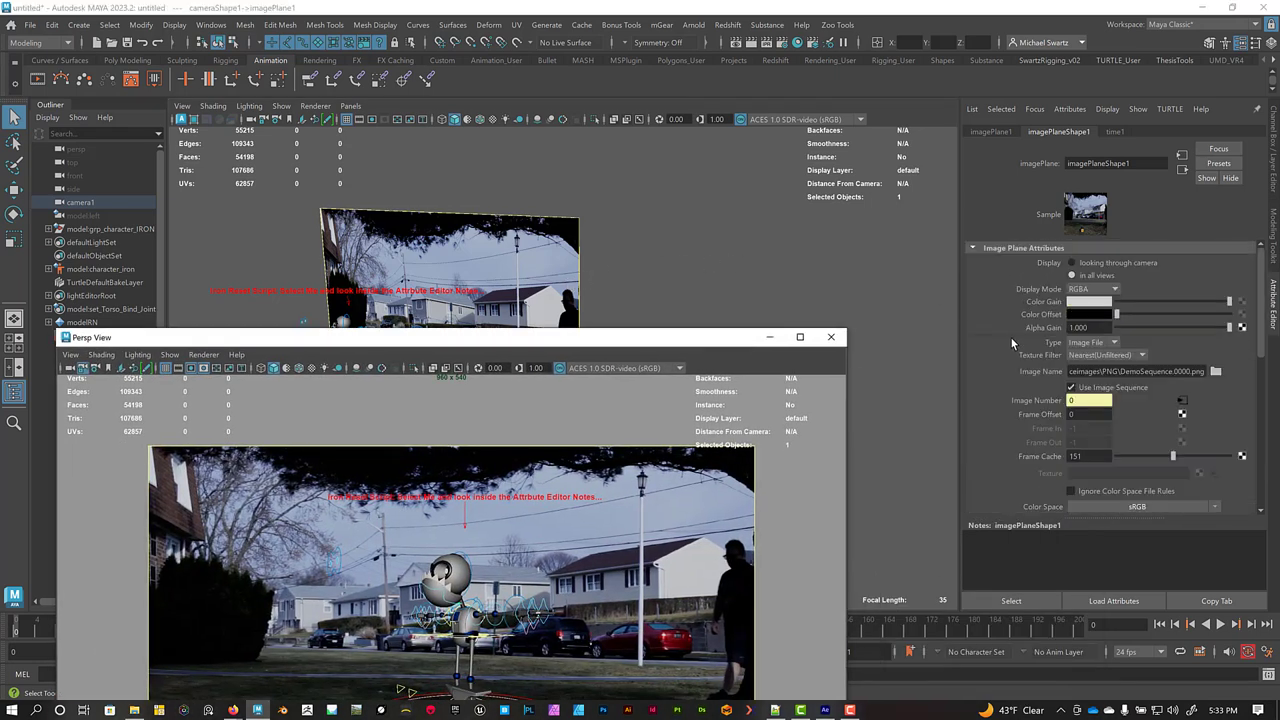
pyautogui.click(1104, 265)
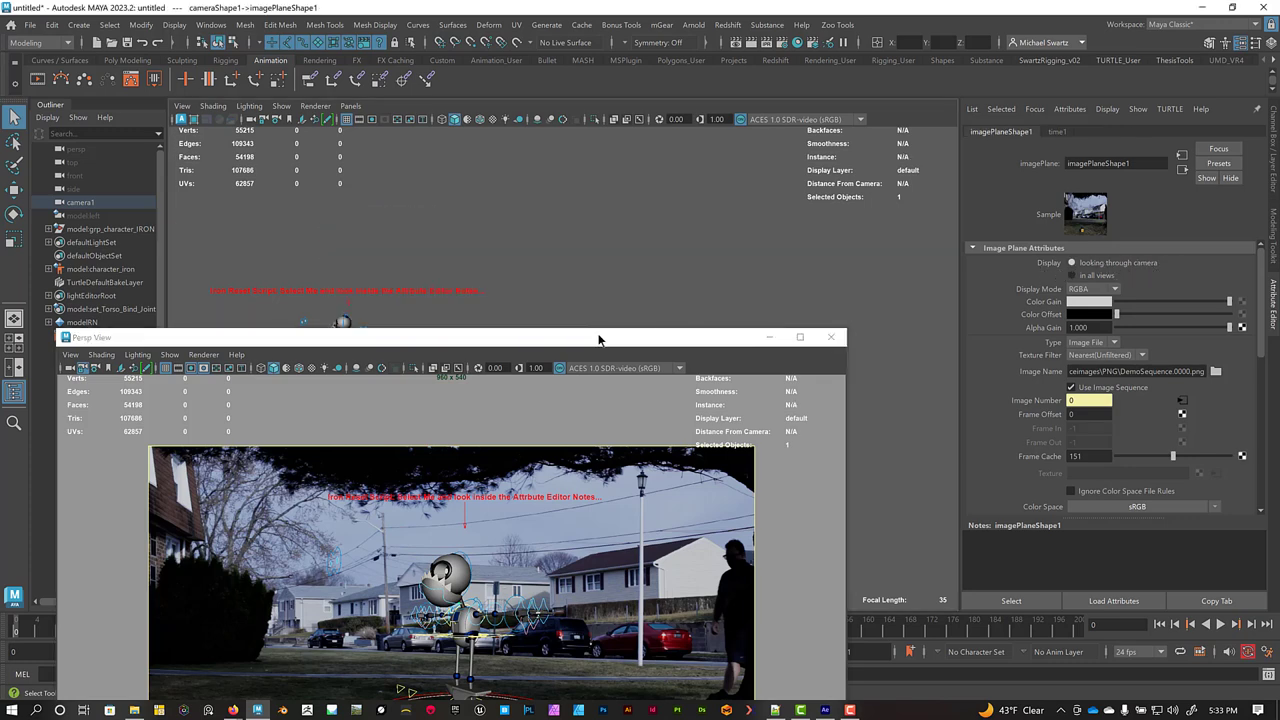
pyautogui.moveTo(600, 337); pyautogui.dragTo(977, 161)
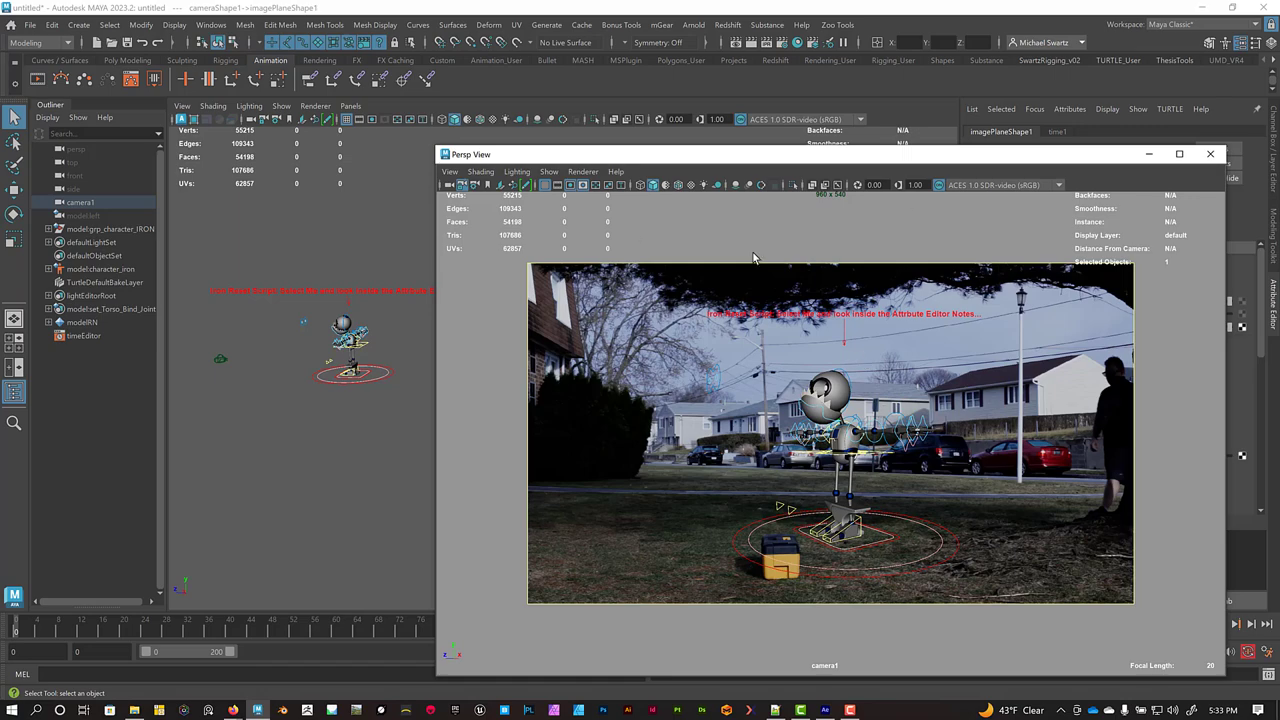
pyautogui.scroll(3, 351, 390)
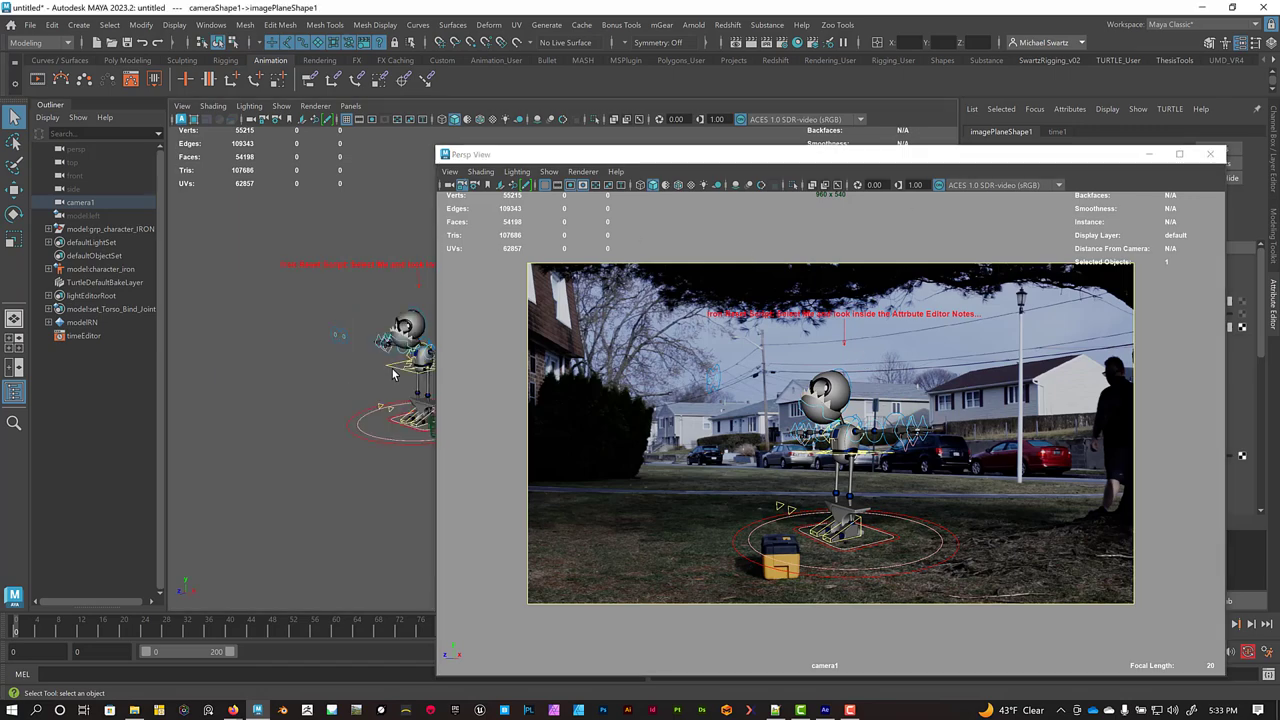